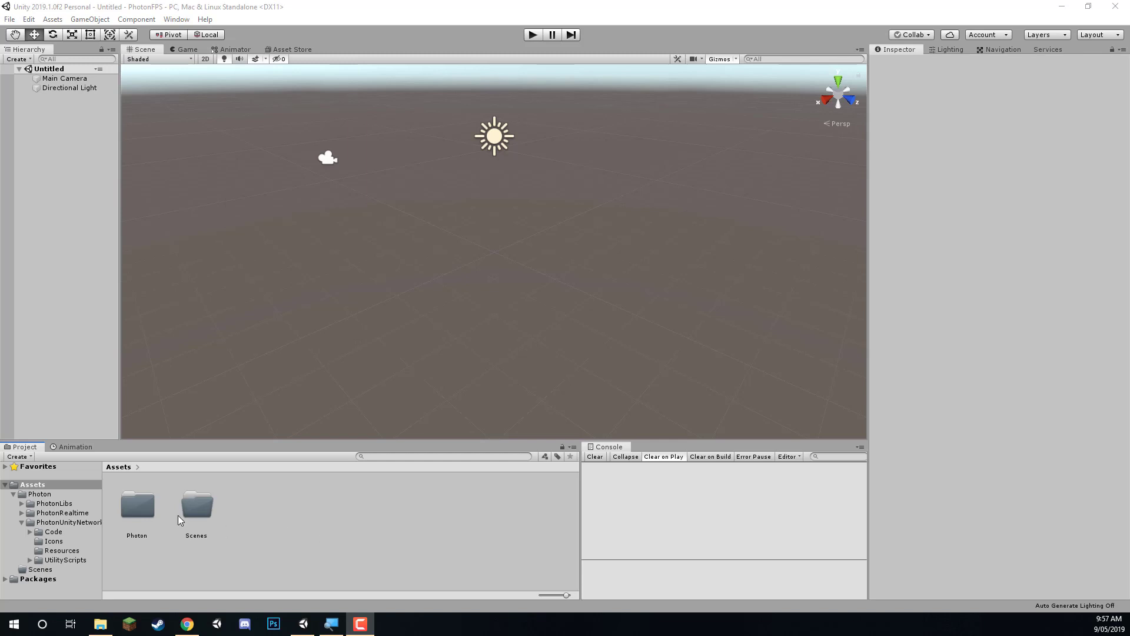
Create a new folder named Prefabs in the project's Assets folder
{"action": "right_click", "coordinate": [250, 522]}
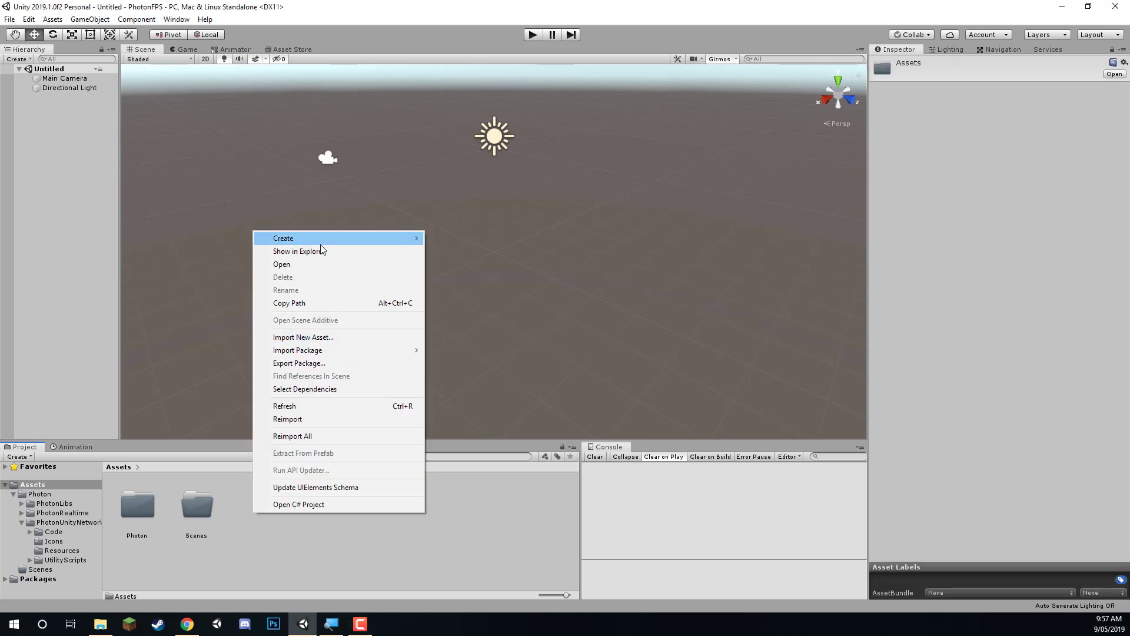
{"action": "mouse_move", "coordinate": [330, 238]}
{"action": "left_click", "coordinate": [483, 180]}
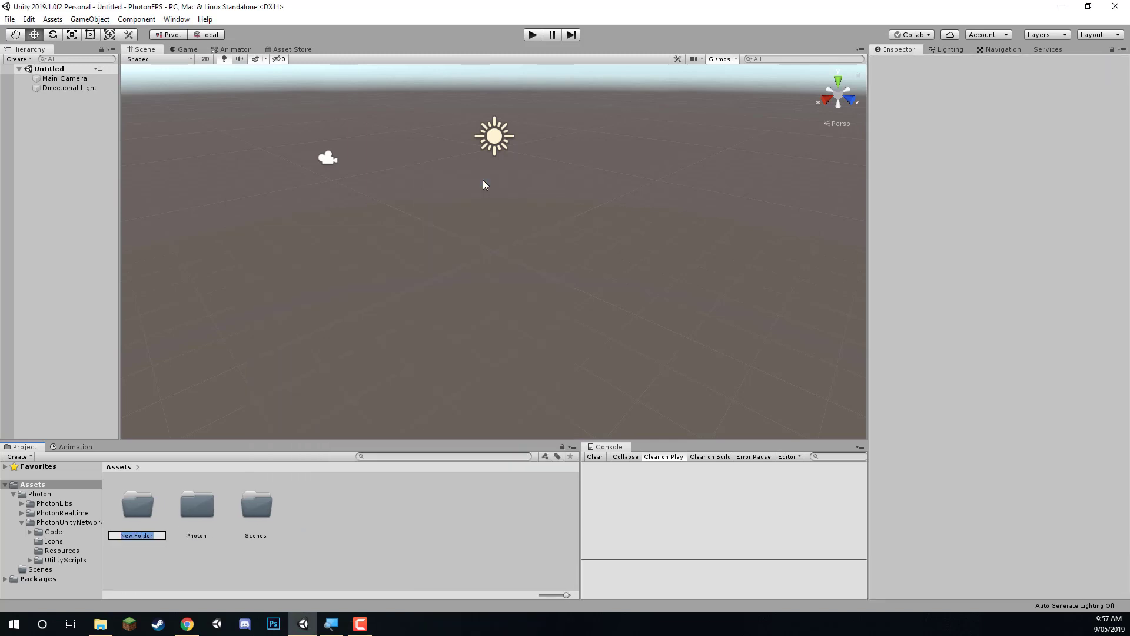
{"action": "type", "text": "Prefabs"}
{"action": "key", "text": "Return"}
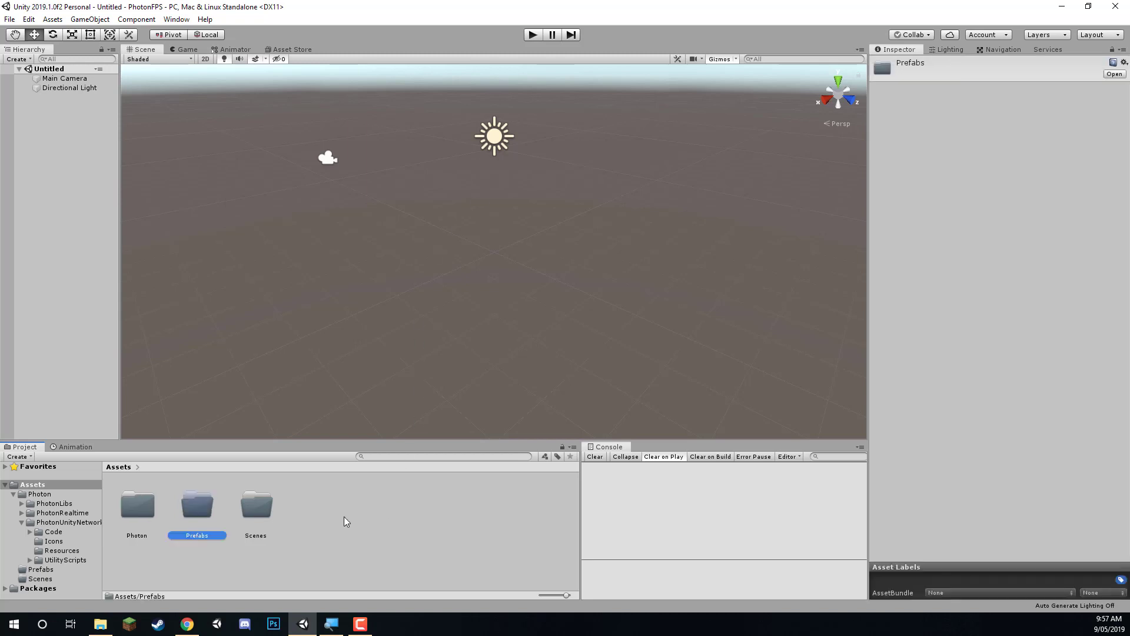
Create a new folder named Materials in the project's Assets folder
{"action": "right_click", "coordinate": [296, 514]}
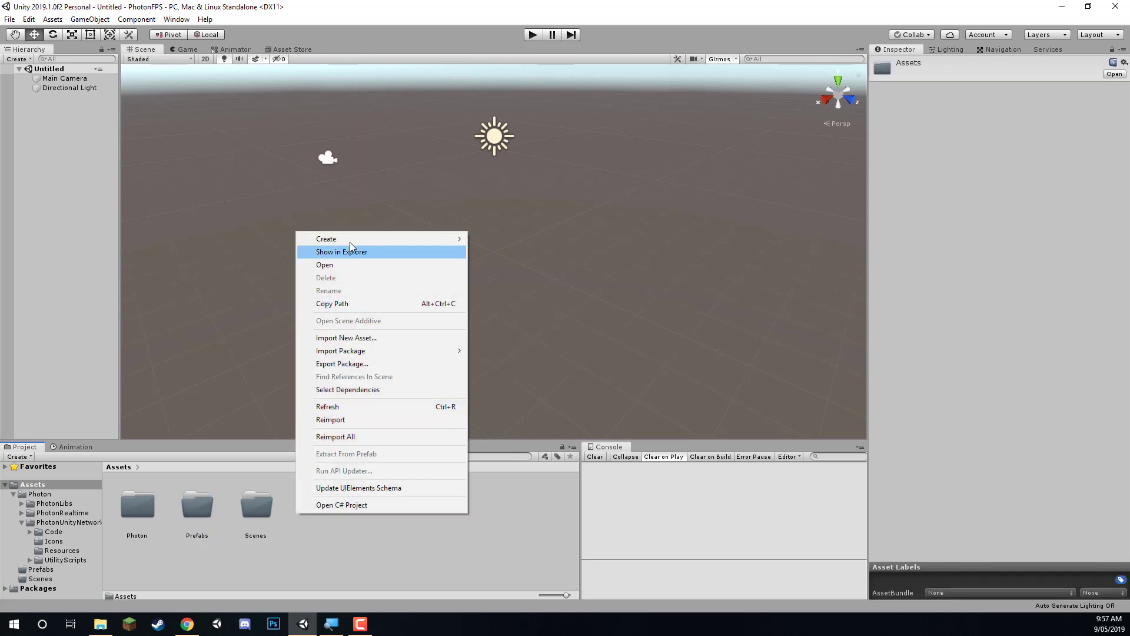
{"action": "mouse_move", "coordinate": [350, 239]}
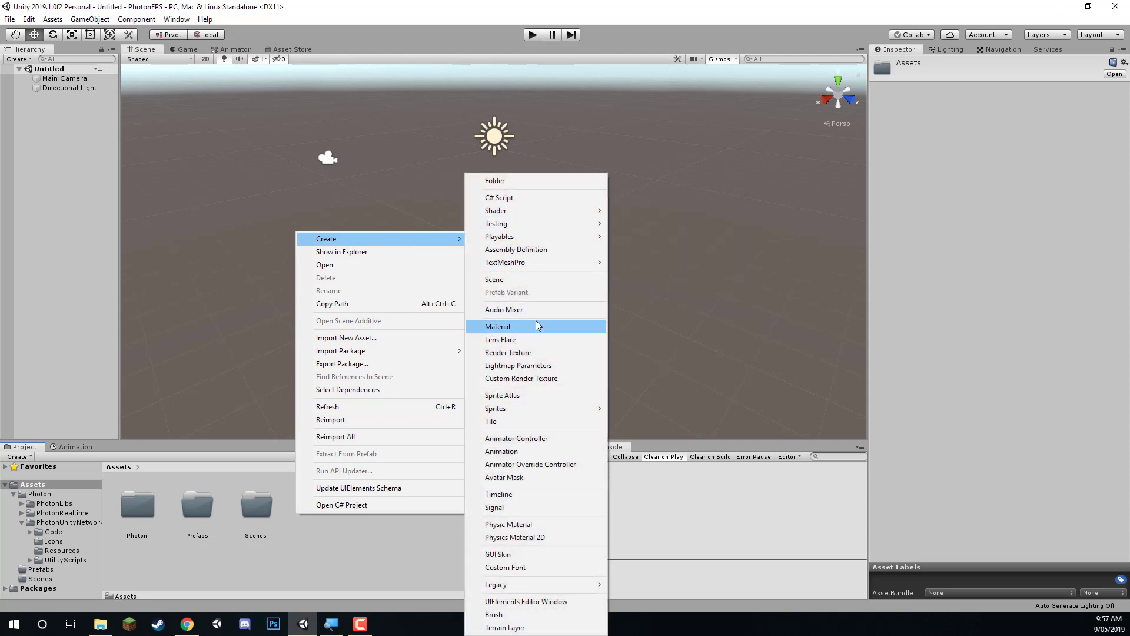
{"action": "left_click", "coordinate": [504, 185]}
{"action": "type", "text": "Materials"}
{"action": "left_click", "coordinate": [389, 510]}
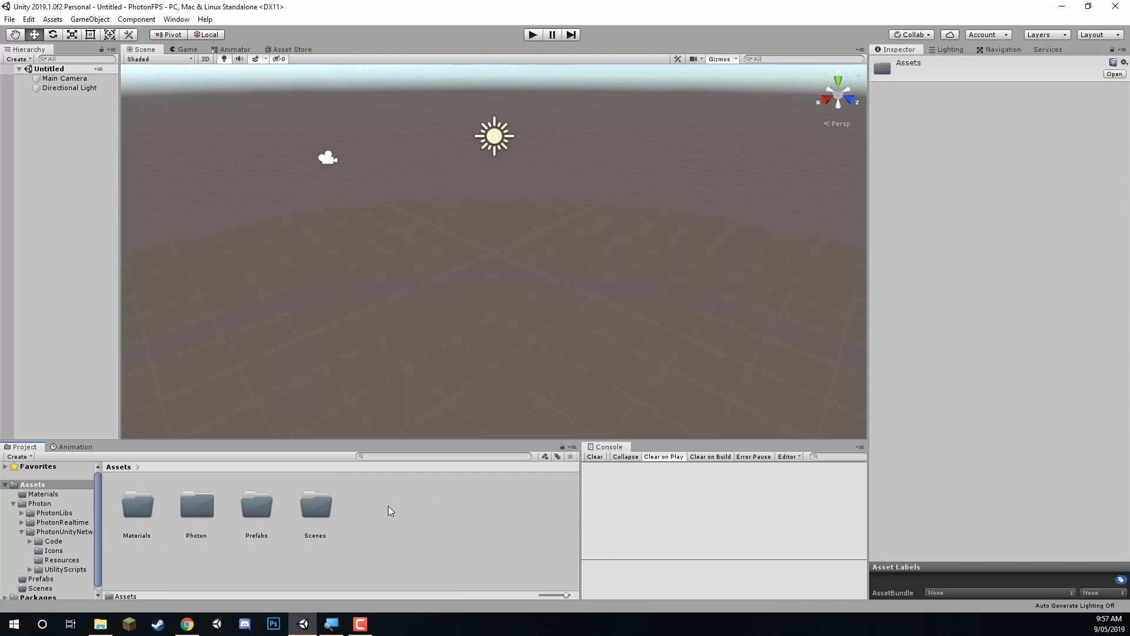
Create a new folder named Models in the project's Assets folder
{"action": "right_click", "coordinate": [388, 508]}
{"action": "mouse_move", "coordinate": [418, 231]}
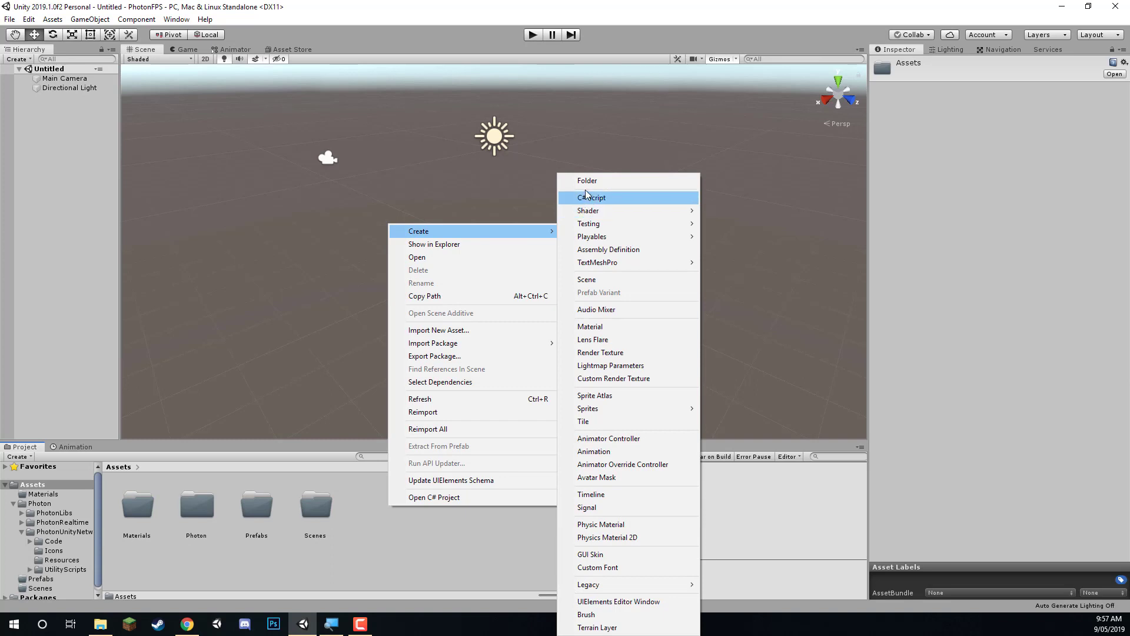
{"action": "left_click", "coordinate": [584, 182]}
{"action": "type", "text": "Models"}
{"action": "left_click", "coordinate": [352, 575]}
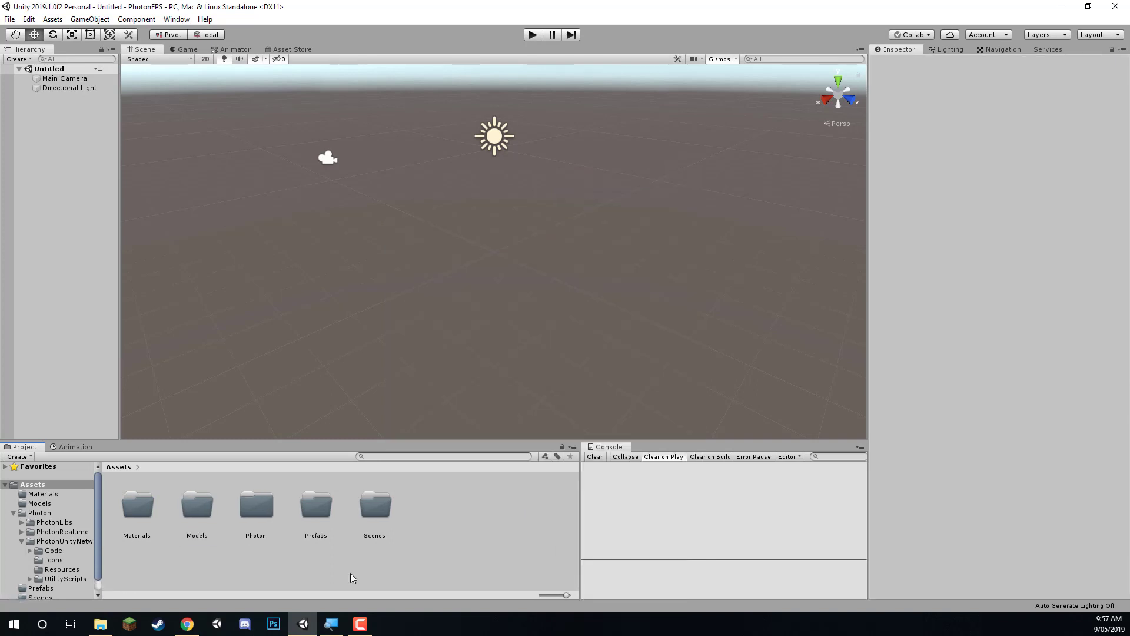
Import the model from the file explorer into the Models folder and return to the Assets folder
{"action": "double_click", "coordinate": [200, 508]}
{"action": "key", "text": "super+e"}
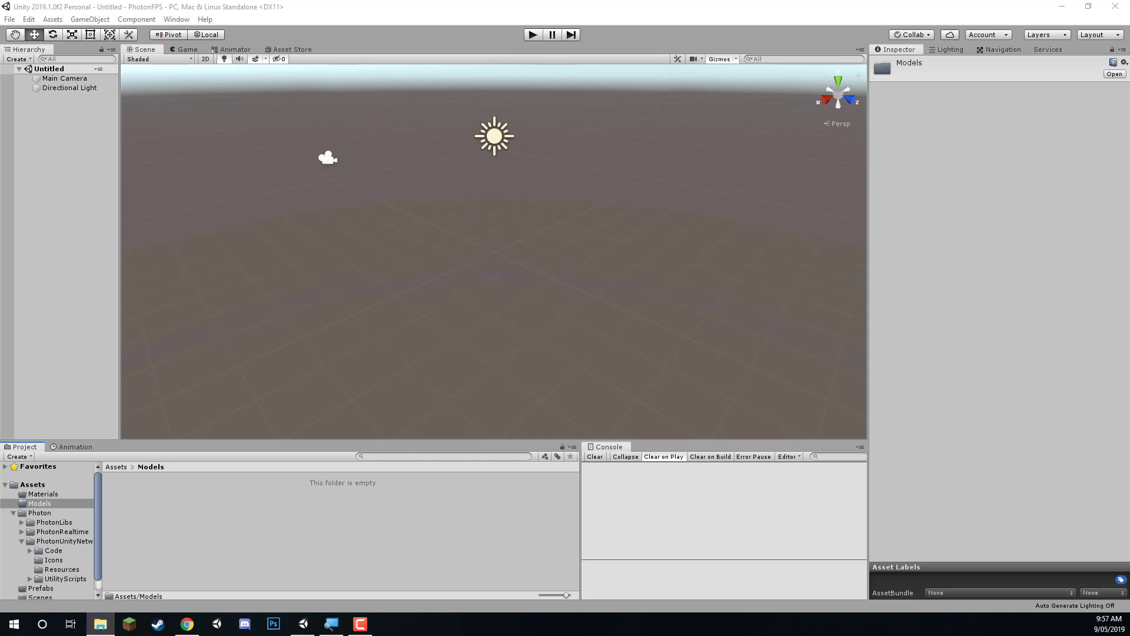
{"action": "left_click_drag", "start_coordinate": [733, 418], "coordinate": [207, 485]}
{"action": "left_click", "coordinate": [118, 468]}
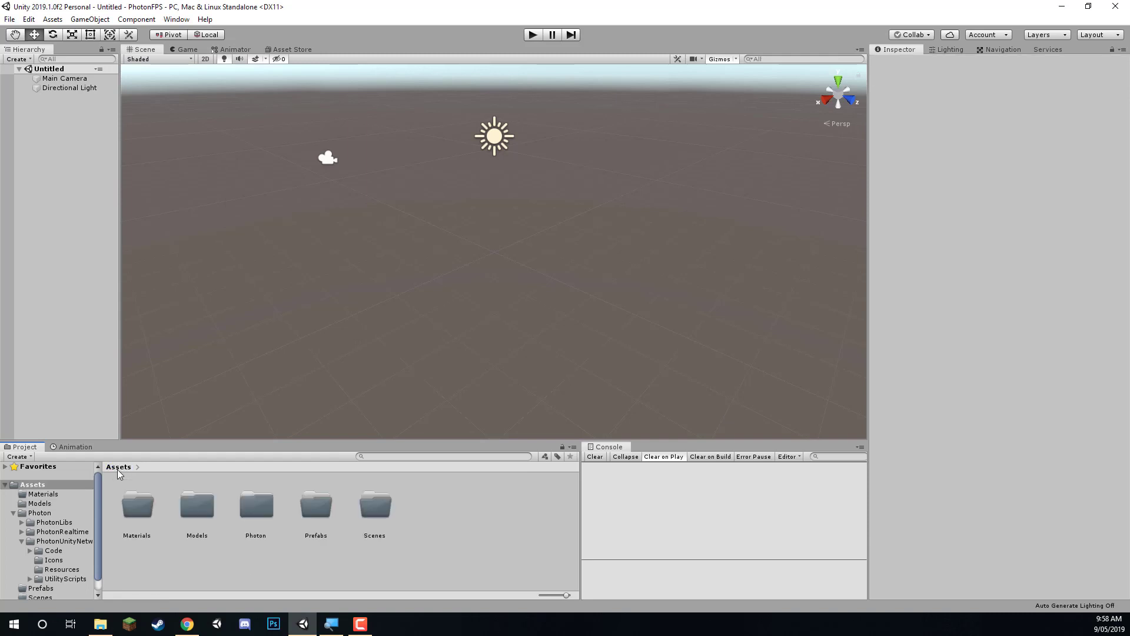
{"action": "key", "text": "alt+Tab"}
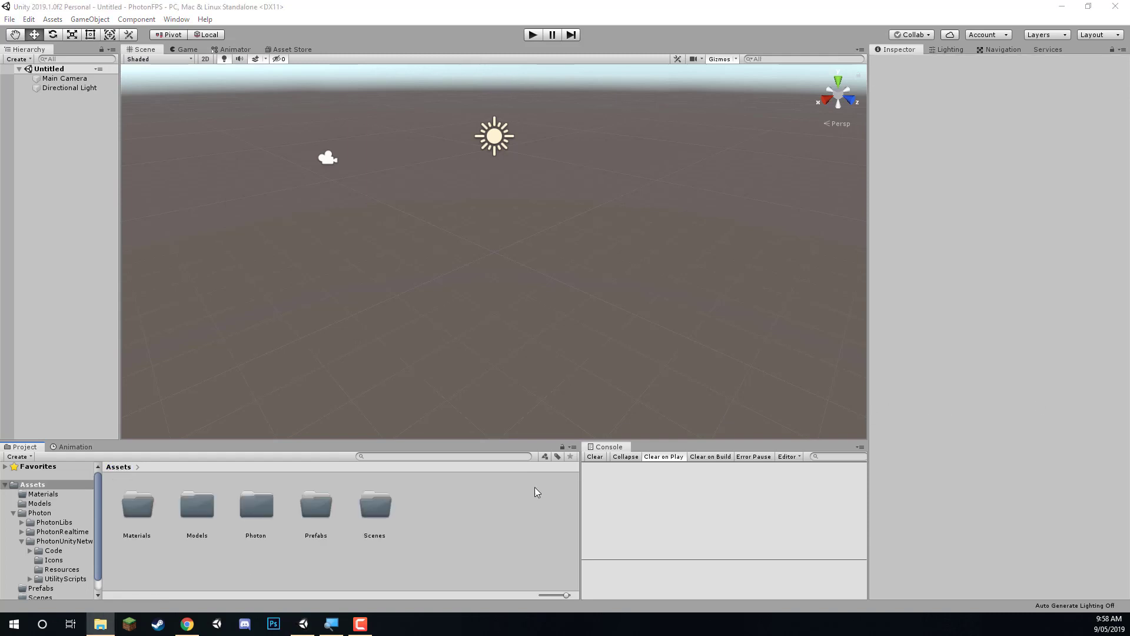
Create a new folder named Scripts in the project's Assets folder
{"action": "right_click", "coordinate": [440, 500]}
{"action": "mouse_move", "coordinate": [503, 227]}
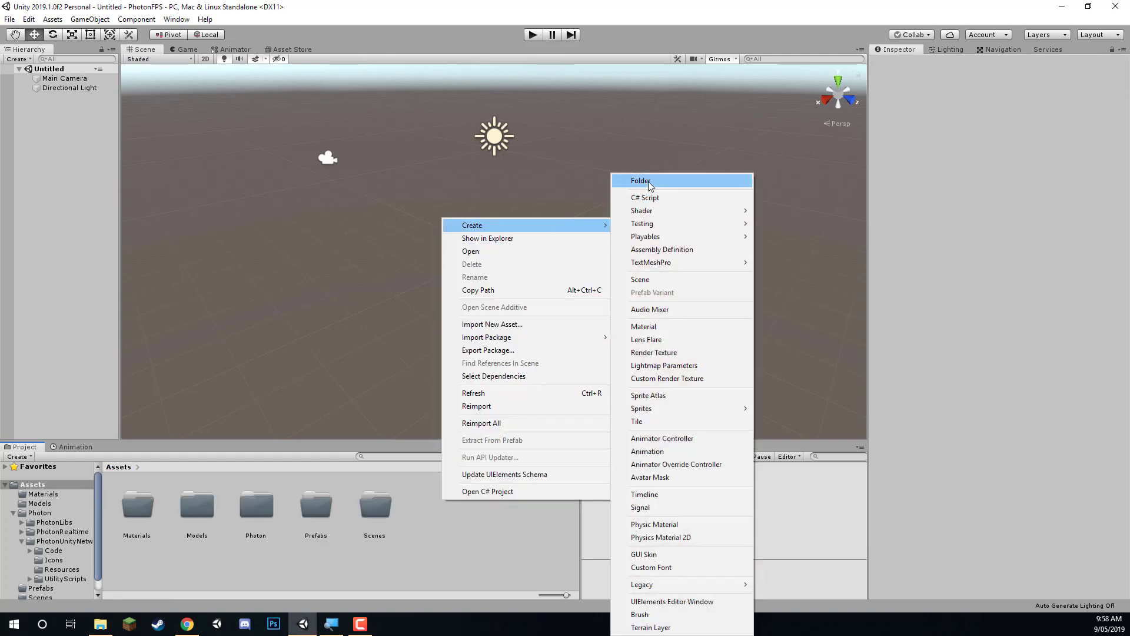
{"action": "left_click", "coordinate": [648, 182]}
{"action": "type", "text": "Scripts"}
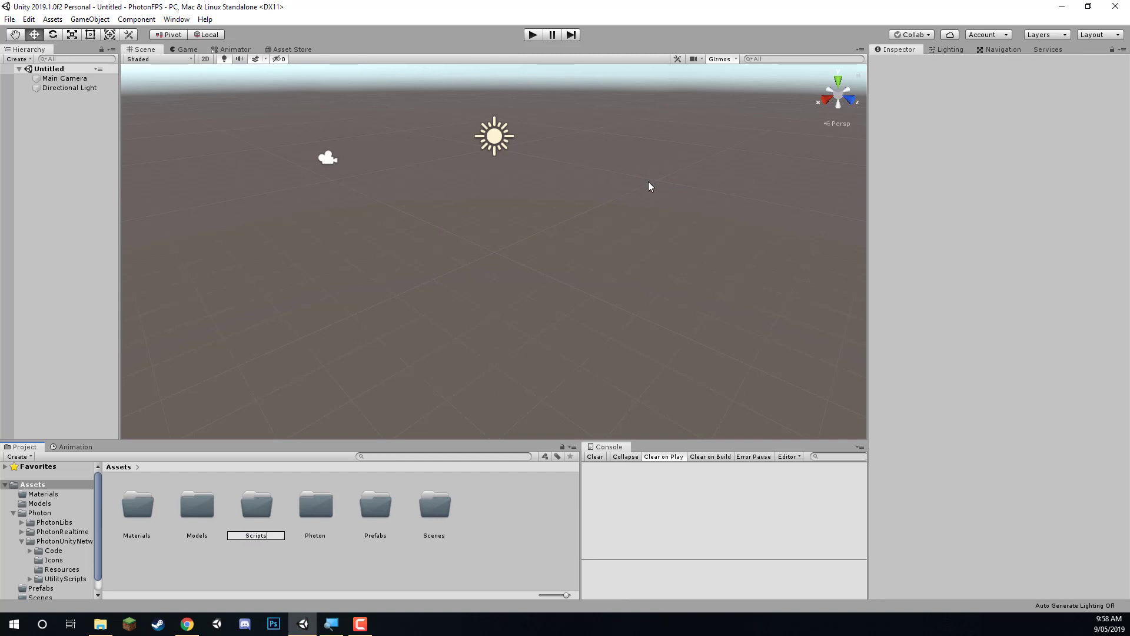
{"action": "key", "text": "Return"}
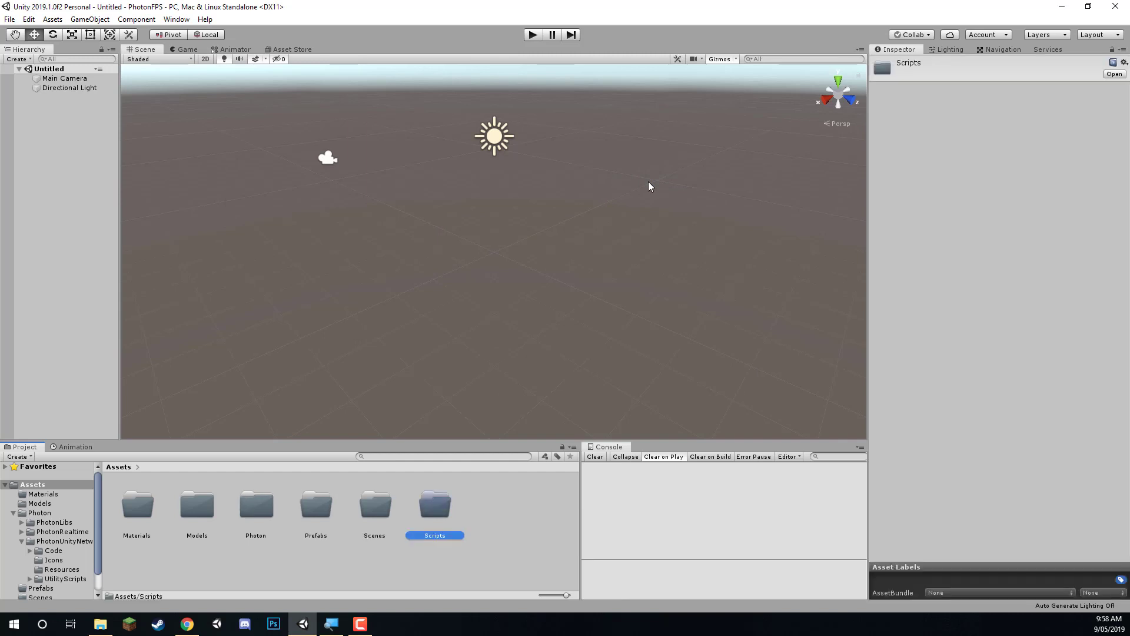
{"action": "left_click", "coordinate": [474, 522]}
Create a new folder named Resources in the project's Assets folder
{"action": "right_click", "coordinate": [504, 472]}
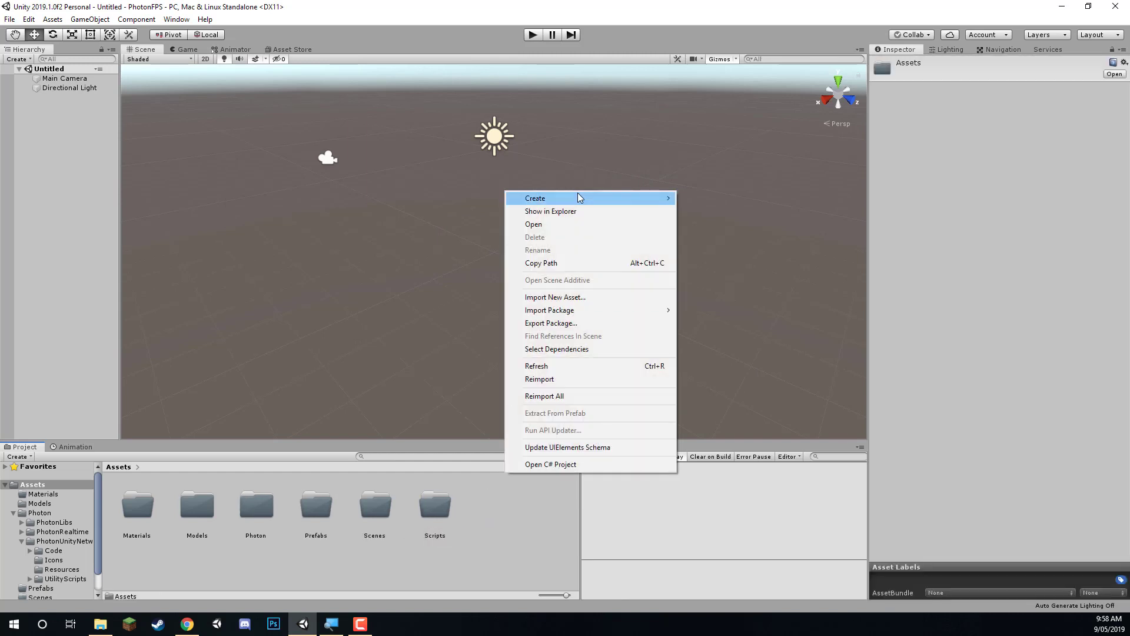
{"action": "mouse_move", "coordinate": [577, 198]}
{"action": "left_click", "coordinate": [697, 184]}
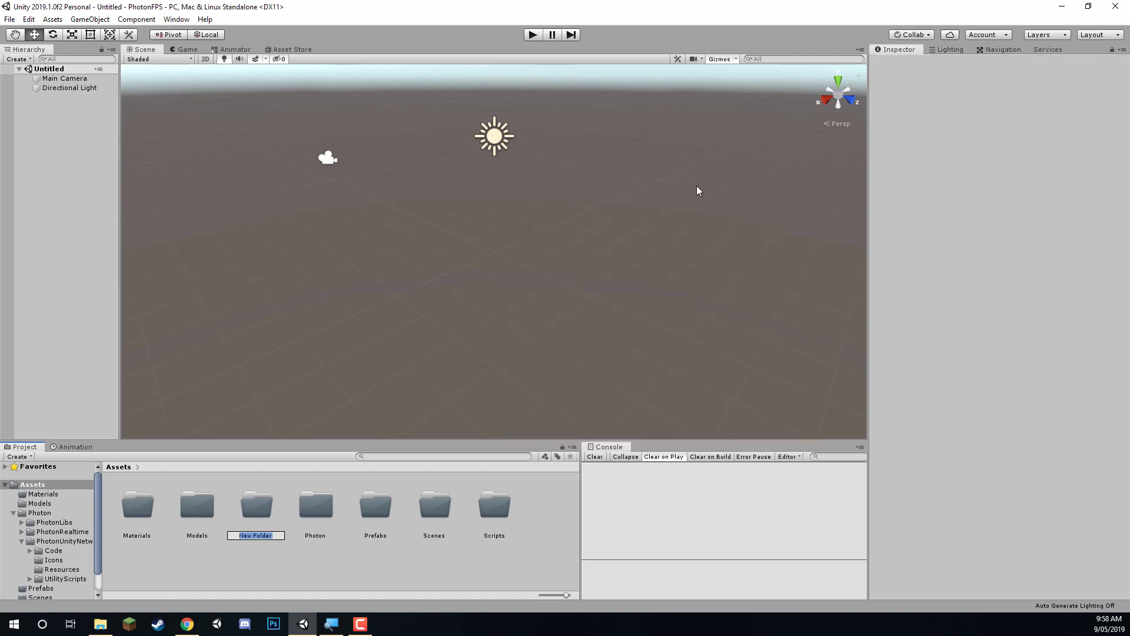
{"action": "type", "text": "Resources"}
{"action": "key", "text": "Return"}
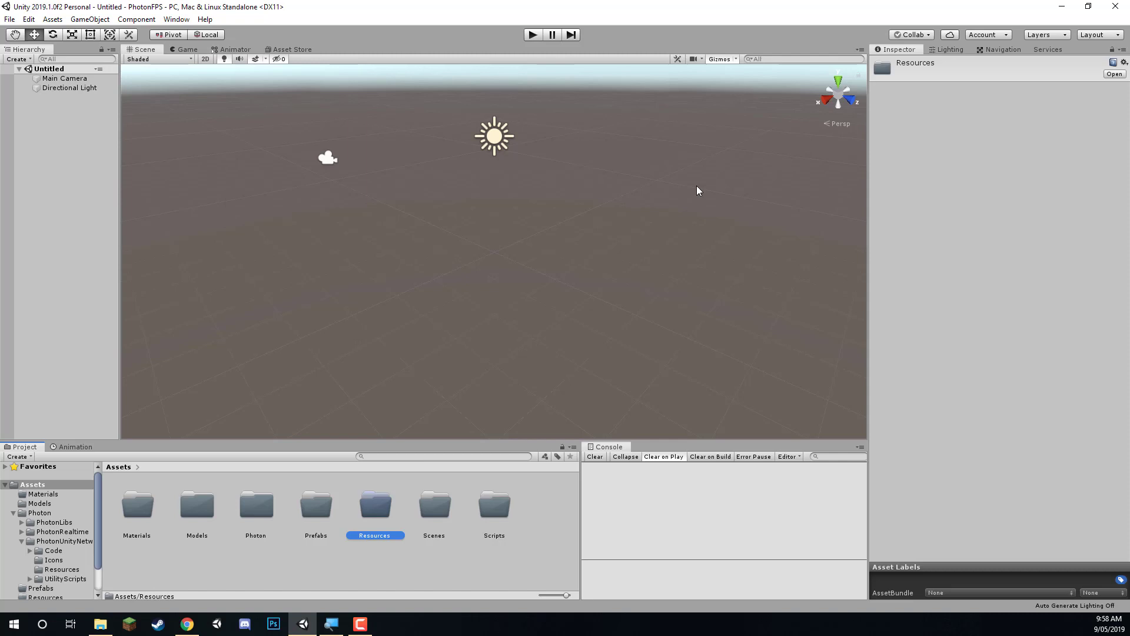
Create a new folder named Textures in the project's Assets folder
{"action": "right_click", "coordinate": [525, 508]}
{"action": "mouse_move", "coordinate": [593, 233]}
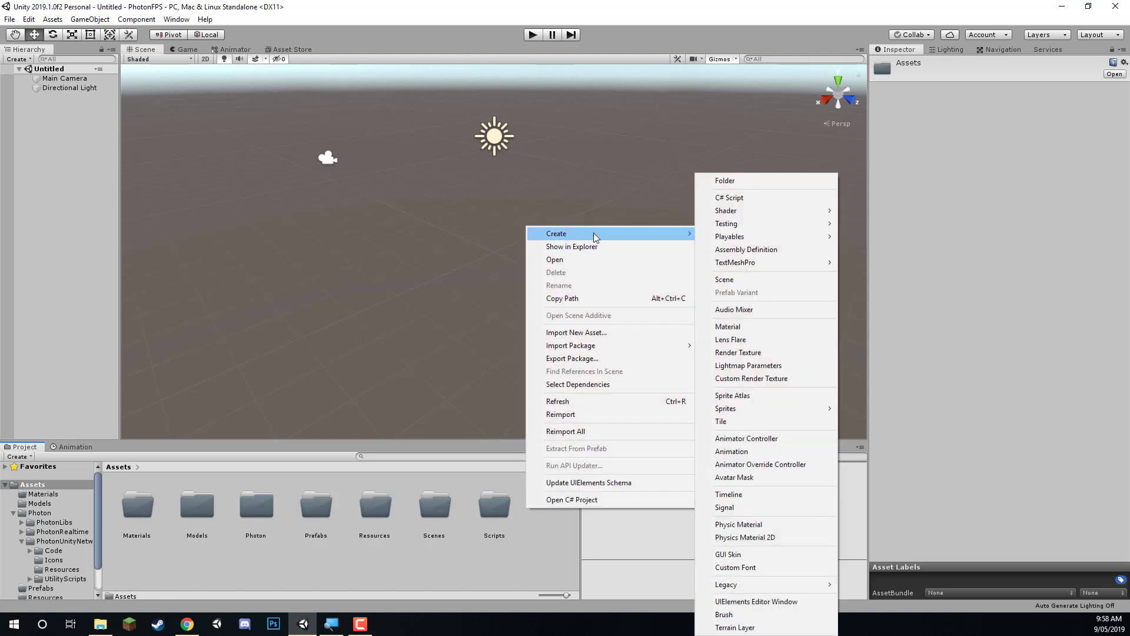
{"action": "left_click", "coordinate": [750, 181]}
{"action": "type", "text": "Tex"}
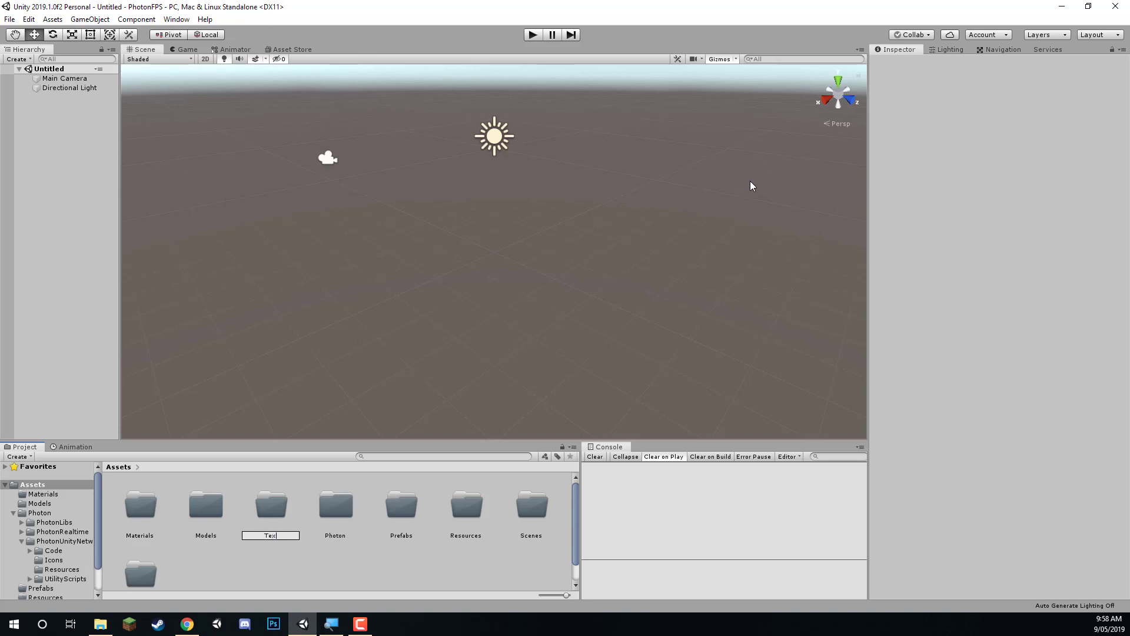
{"action": "type", "text": "tures"}
{"action": "key", "text": "Return"}
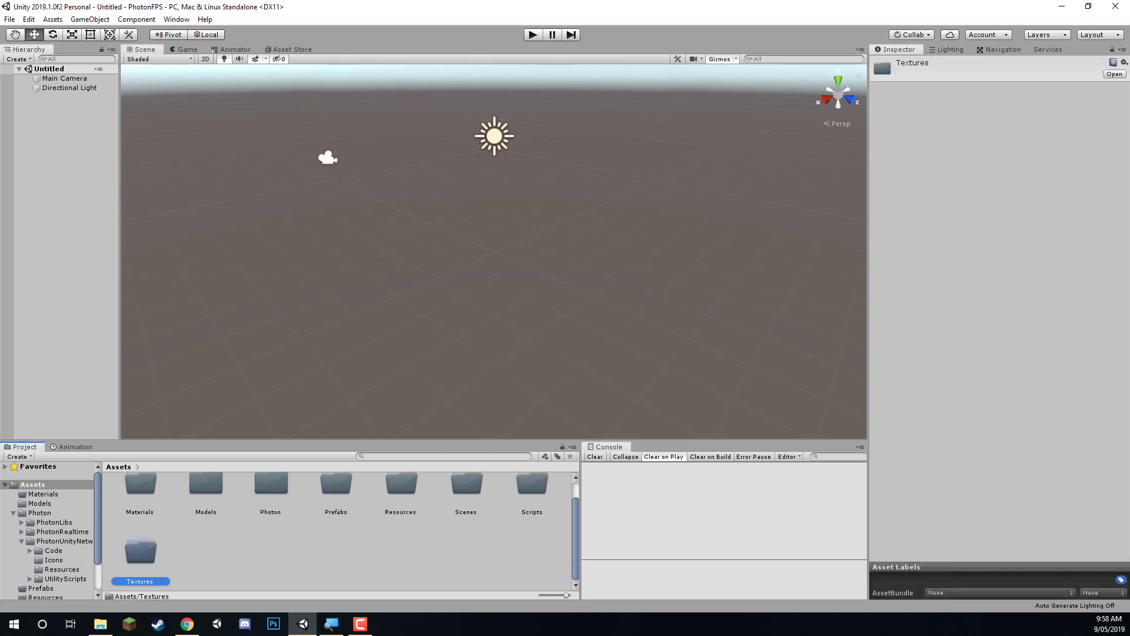
Import the Crosshair image from the file explorer into the Textures folder
{"action": "key", "text": "super+e"}
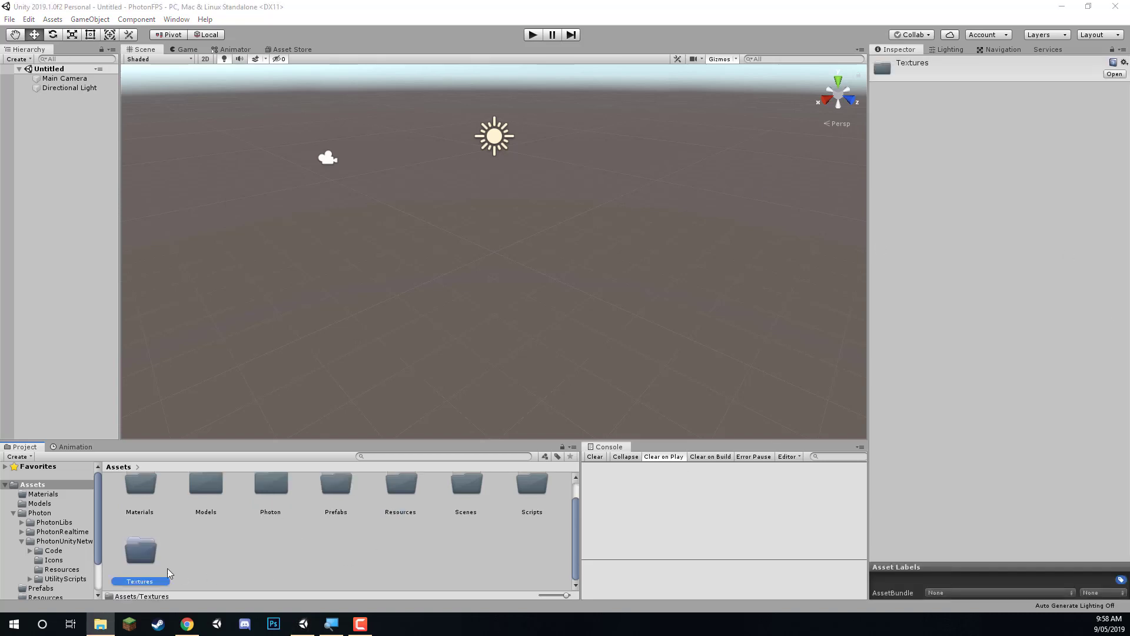
{"action": "double_click", "coordinate": [131, 557]}
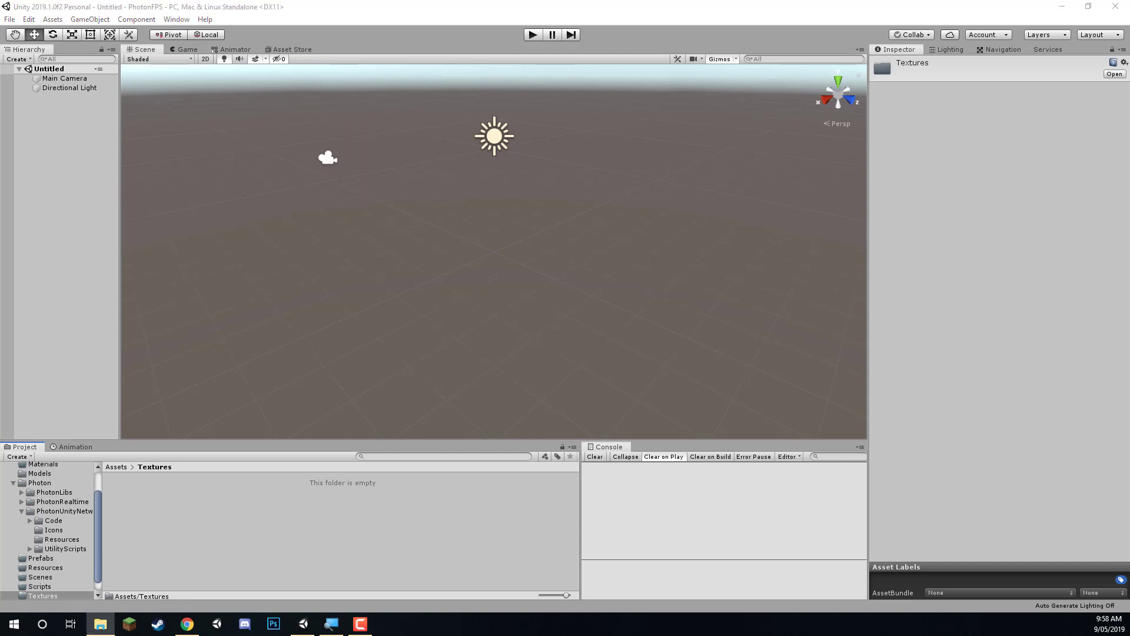
{"action": "left_click_drag", "start_coordinate": [1129, 488], "coordinate": [246, 514]}
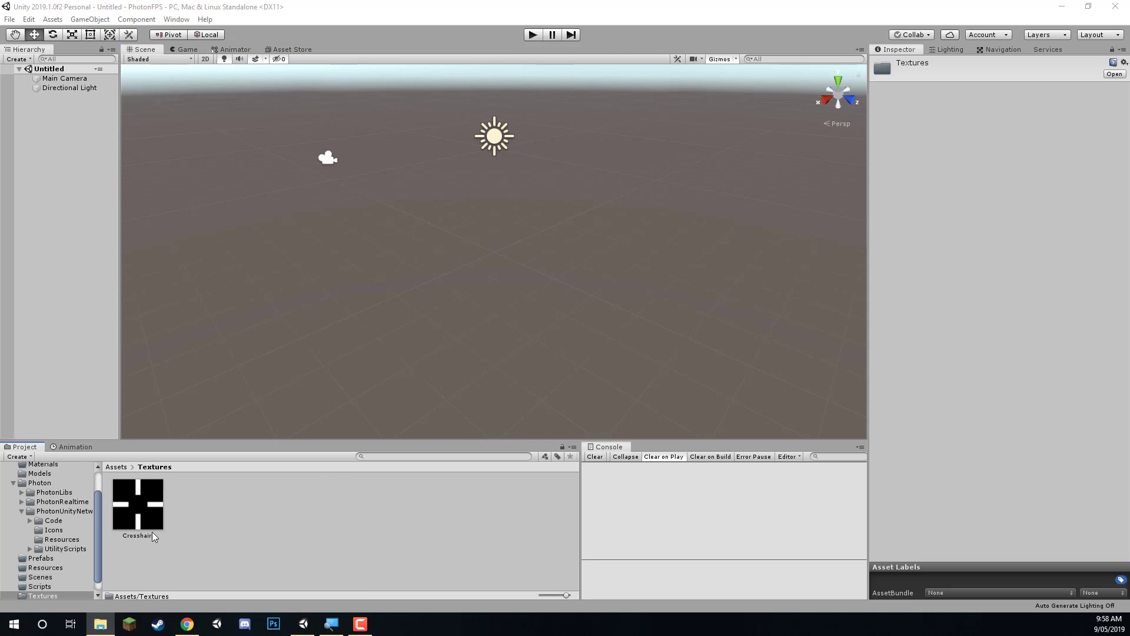
Set the Crosshair image's texture type to Sprite (2D and UI) and apply the import settings
{"action": "left_click", "coordinate": [145, 516]}
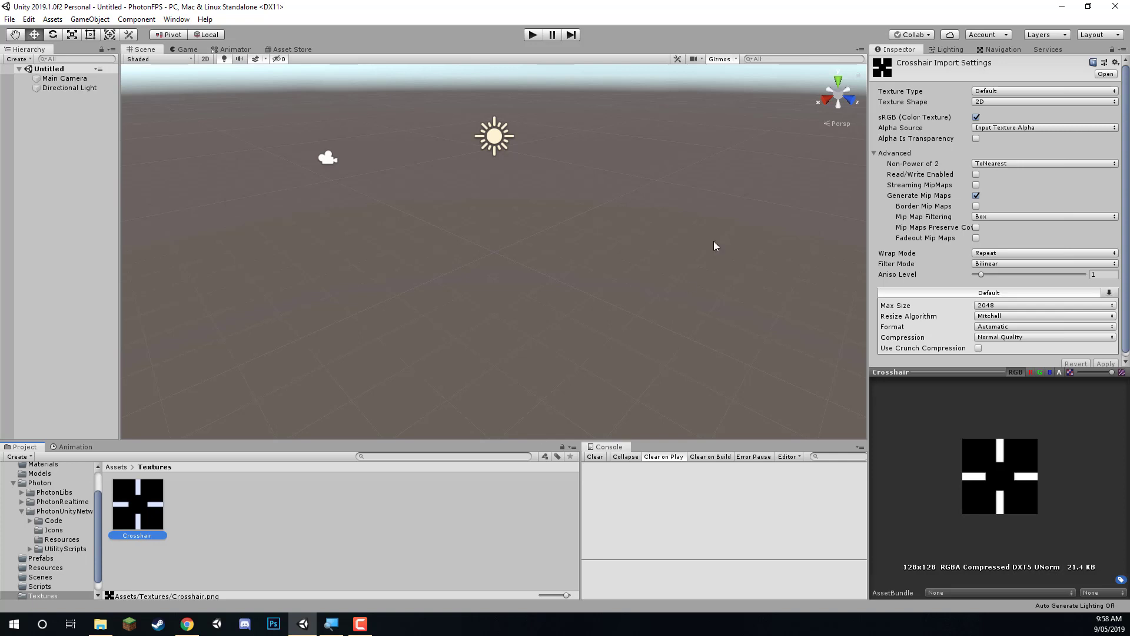
{"action": "left_click", "coordinate": [995, 92]}
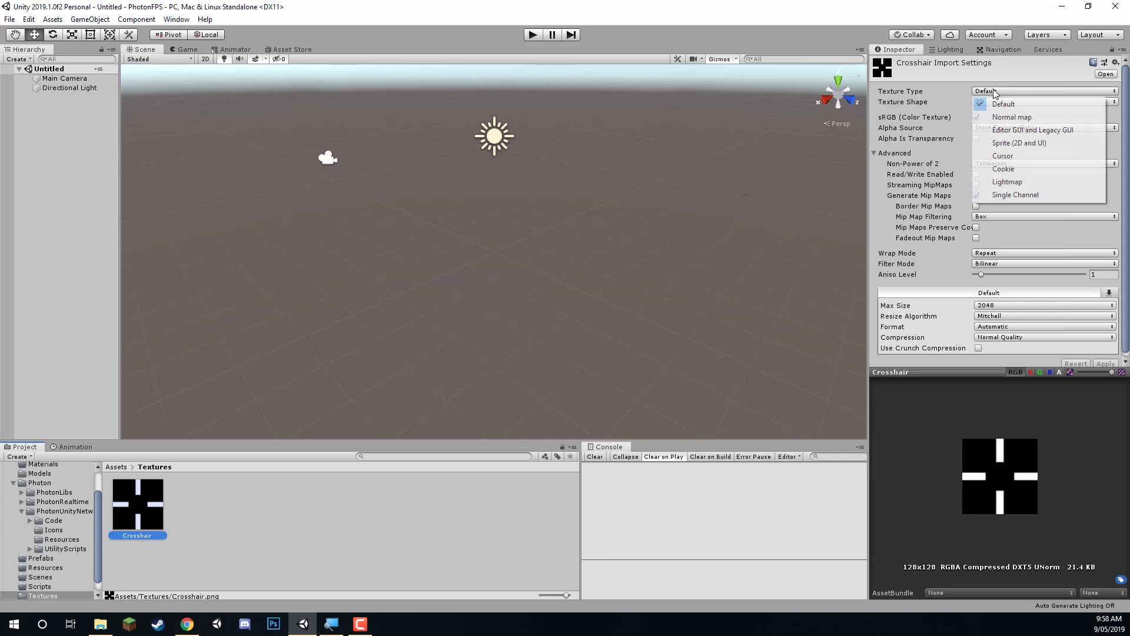
{"action": "left_click", "coordinate": [1013, 147]}
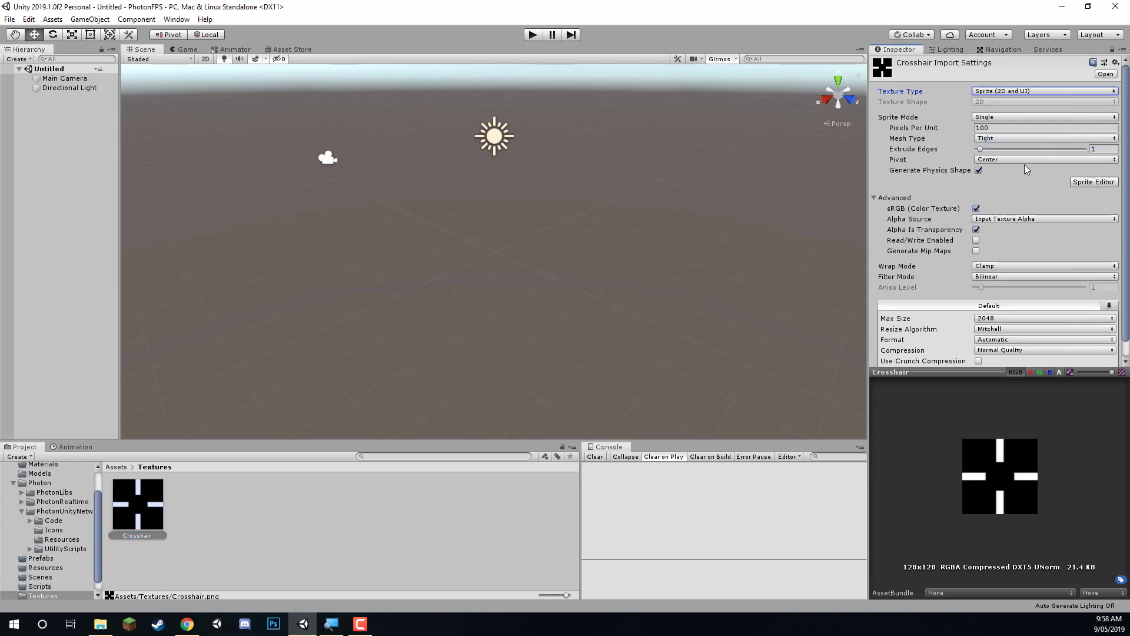
{"action": "scroll", "coordinate": [1106, 350], "scroll_direction": "down", "scroll_amount": 1}
{"action": "left_click", "coordinate": [1106, 360]}
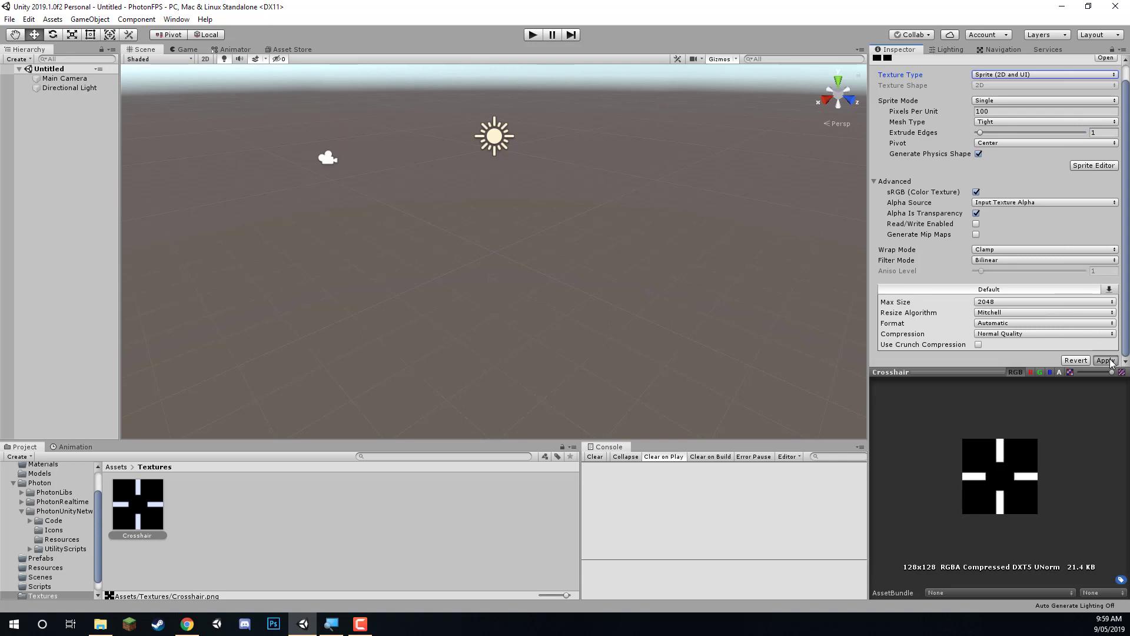
{"action": "left_click", "coordinate": [227, 519]}
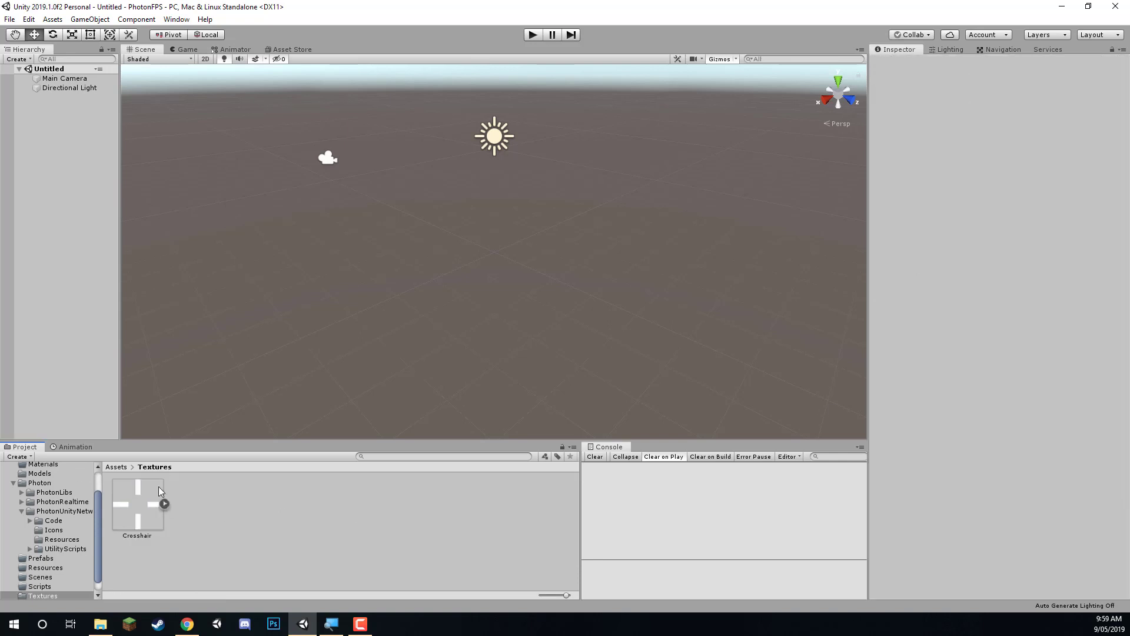
Create a new scene named Menu in the Scenes folder under Assets
{"action": "left_click", "coordinate": [116, 466]}
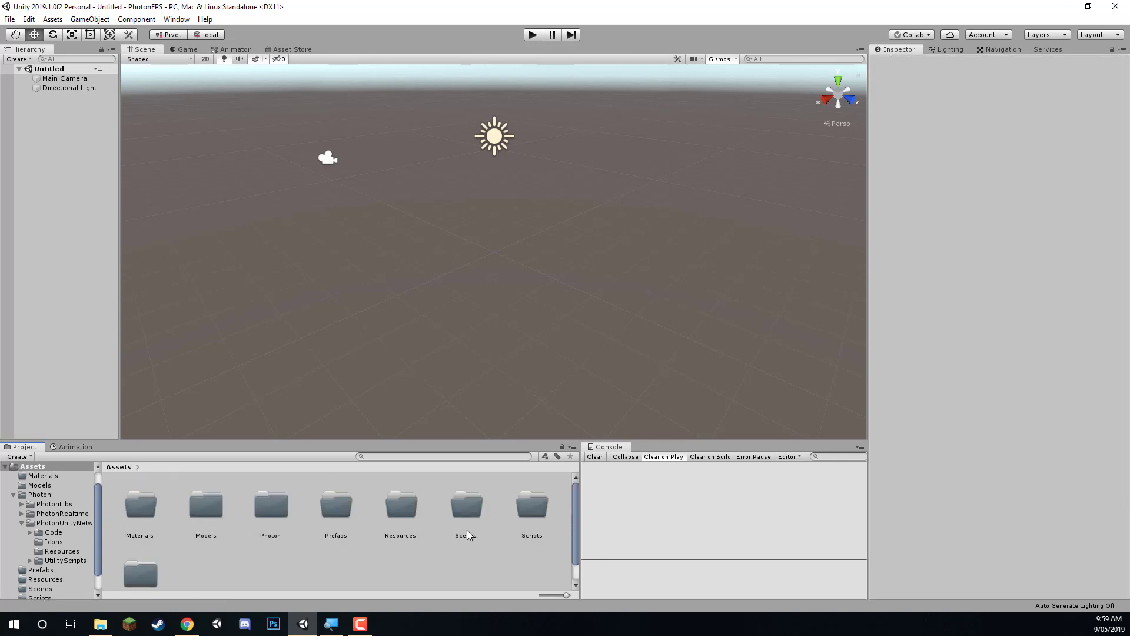
{"action": "double_click", "coordinate": [471, 508]}
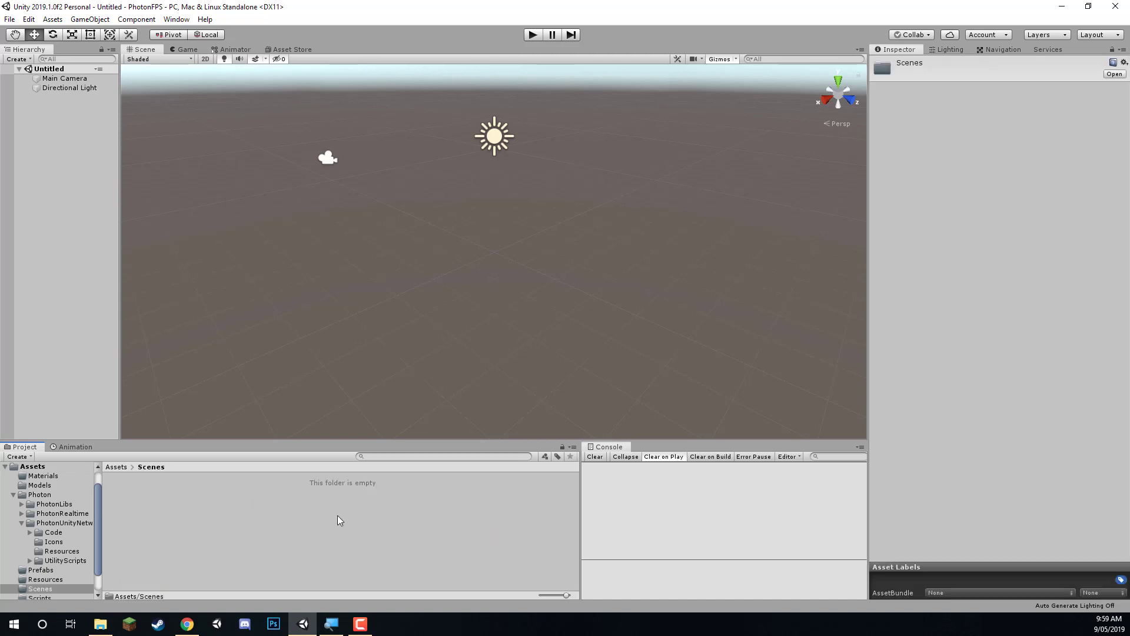
{"action": "right_click", "coordinate": [155, 517]}
{"action": "mouse_move", "coordinate": [235, 243]}
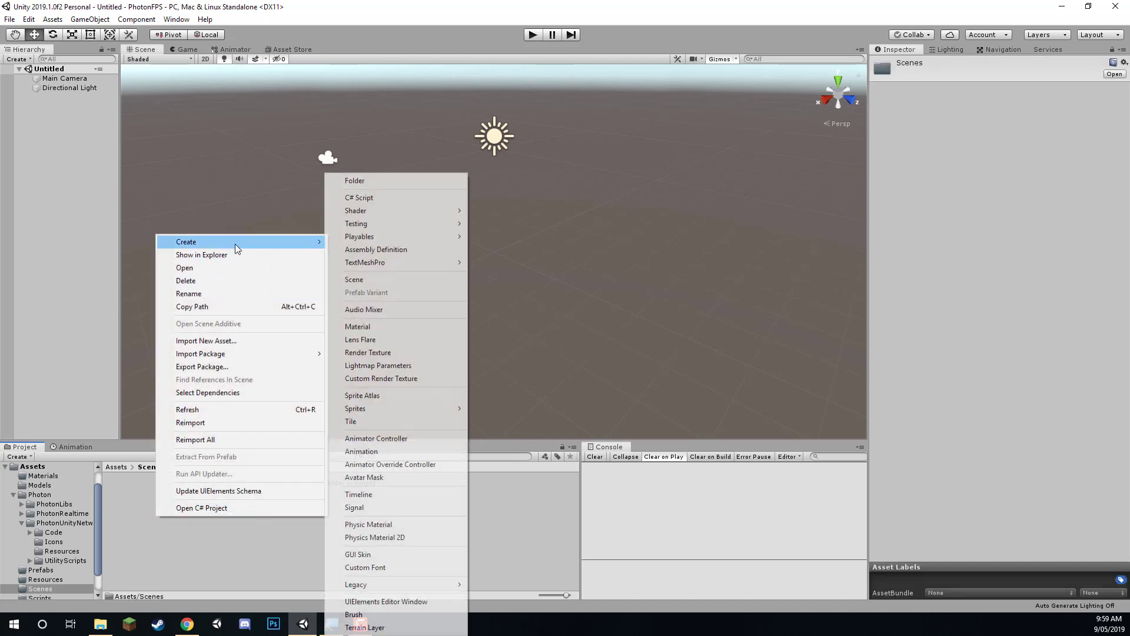
{"action": "left_click", "coordinate": [376, 274]}
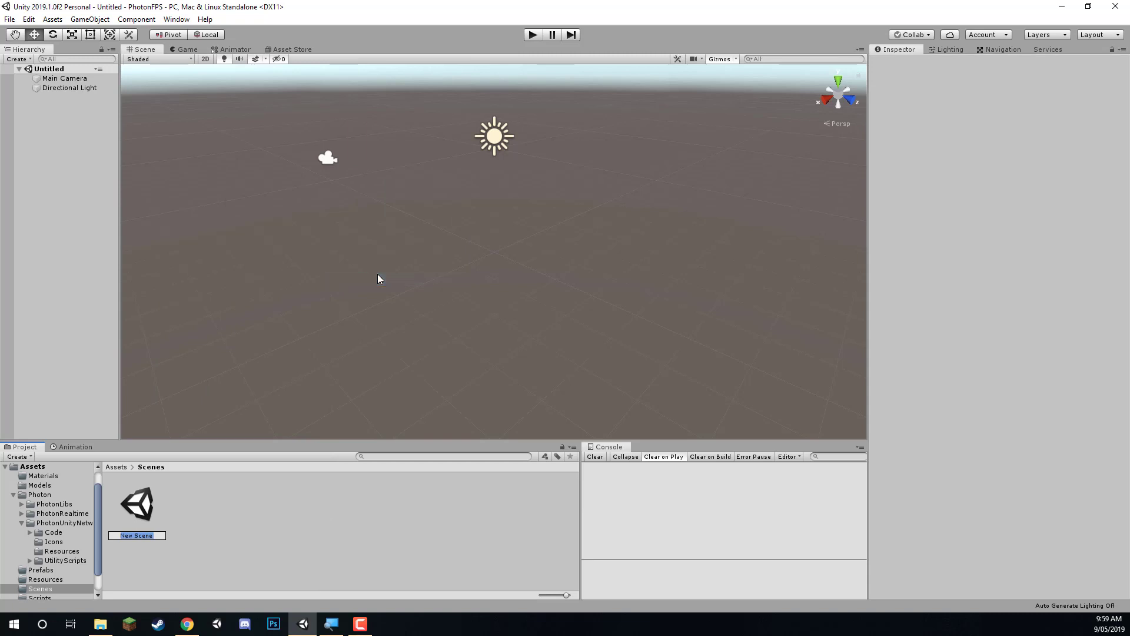
{"action": "type", "text": "Menu"}
{"action": "key", "text": "Return"}
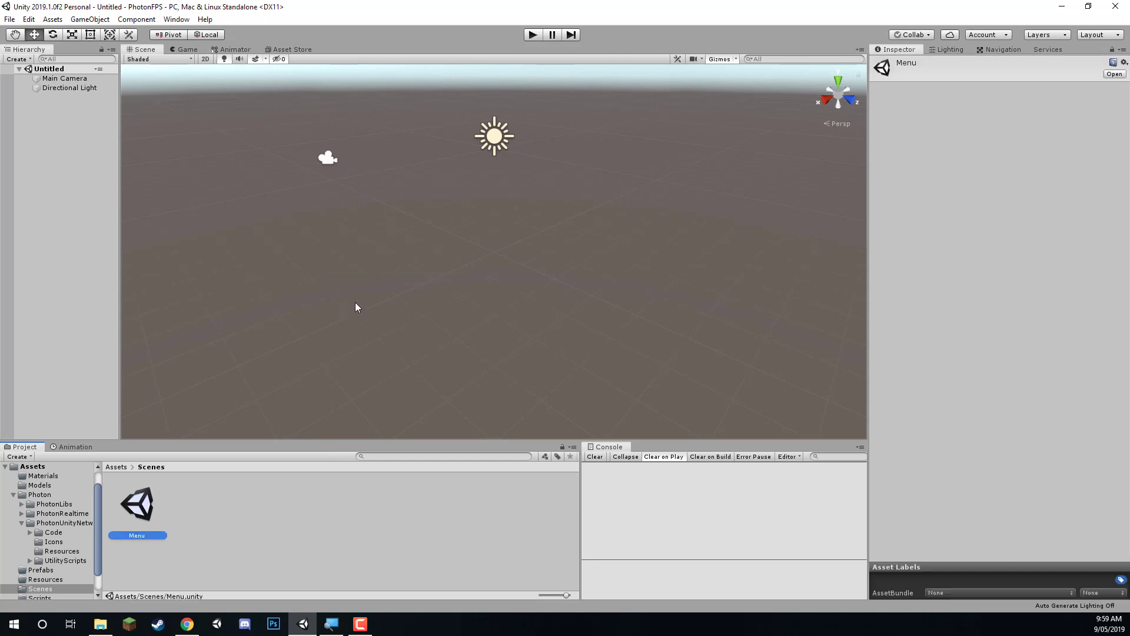
{"action": "left_click", "coordinate": [253, 499]}
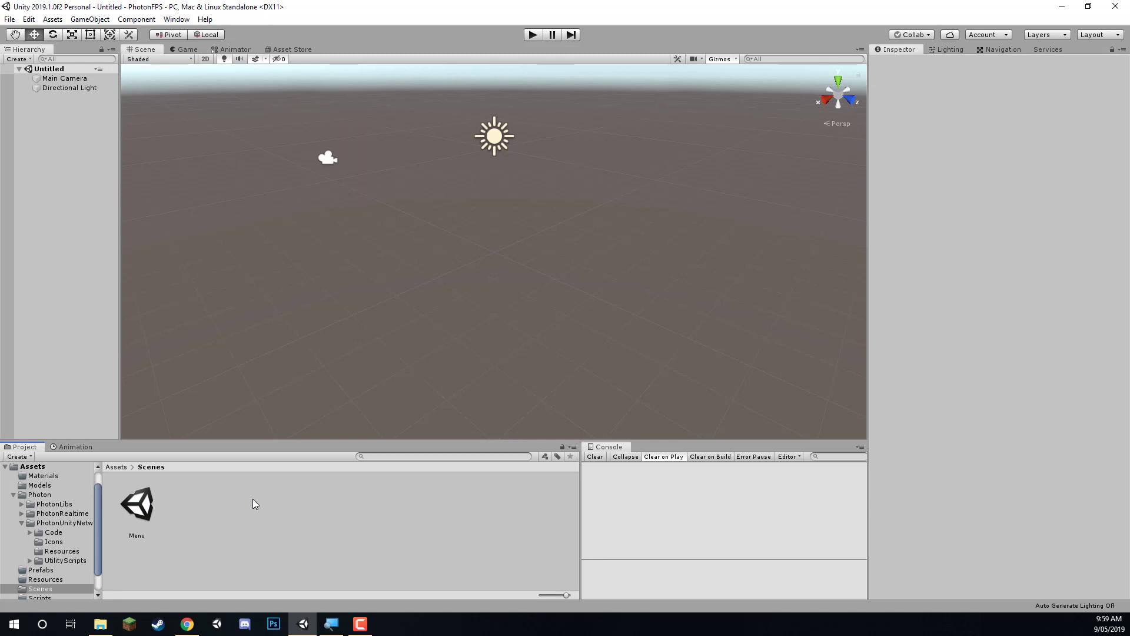
Create a second scene named Game in the Scenes folder
{"action": "right_click", "coordinate": [172, 503]}
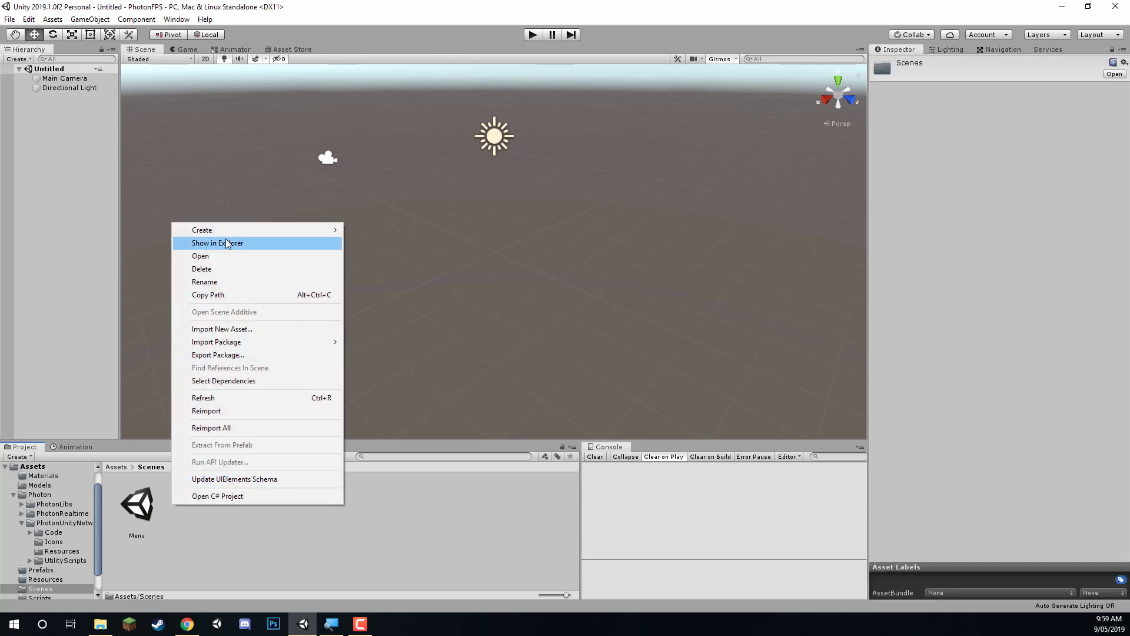
{"action": "mouse_move", "coordinate": [265, 230]}
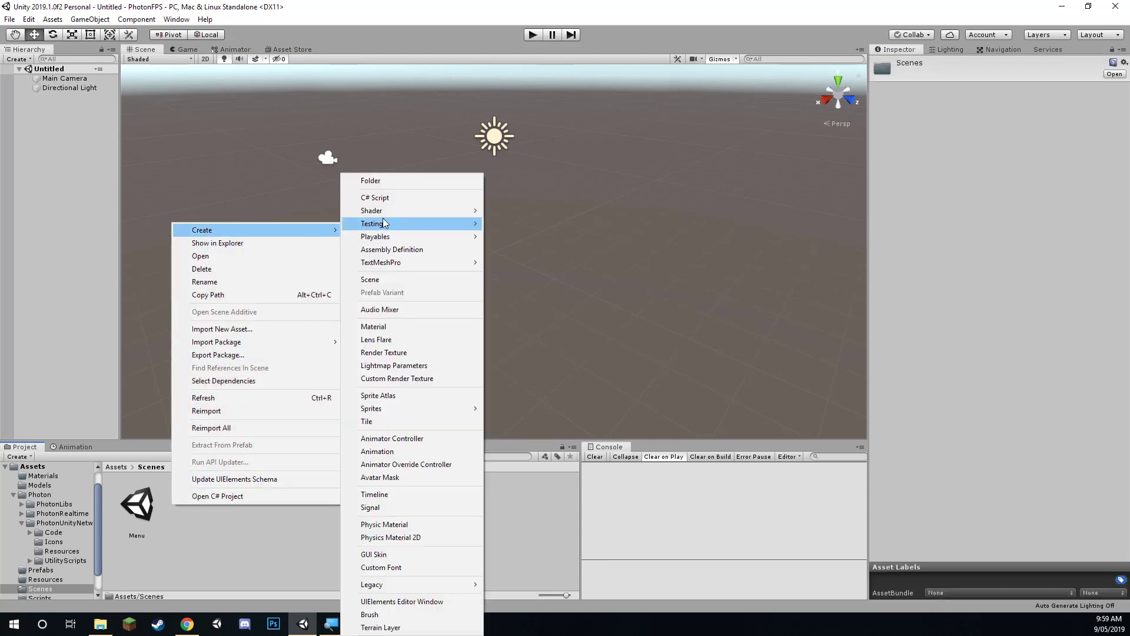
{"action": "left_click", "coordinate": [399, 282]}
{"action": "type", "text": "Game"}
{"action": "key", "text": "Return"}
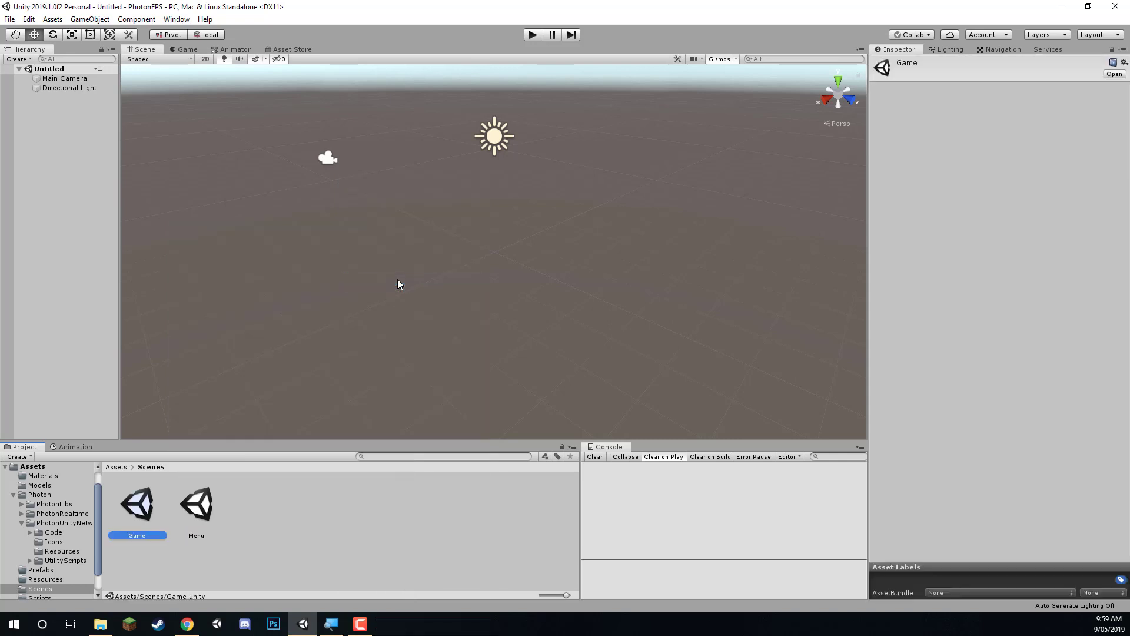
Open the Menu scene in the Game view and set the Main Camera's projection to Orthographic
{"action": "double_click", "coordinate": [198, 506]}
{"action": "left_click", "coordinate": [185, 50]}
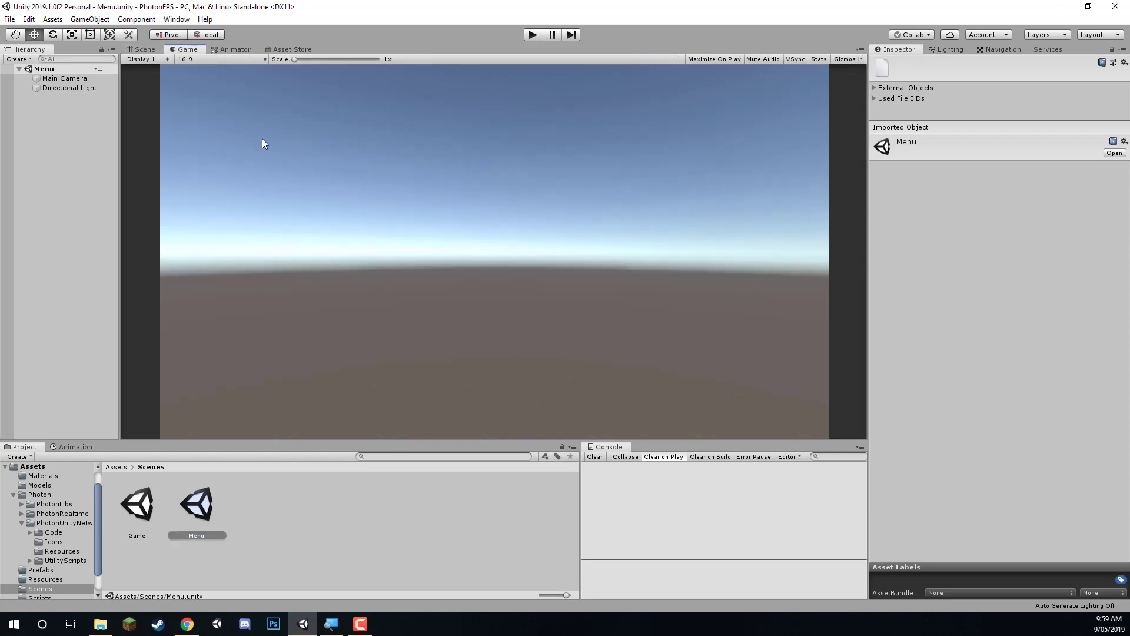
{"action": "left_click", "coordinate": [61, 79]}
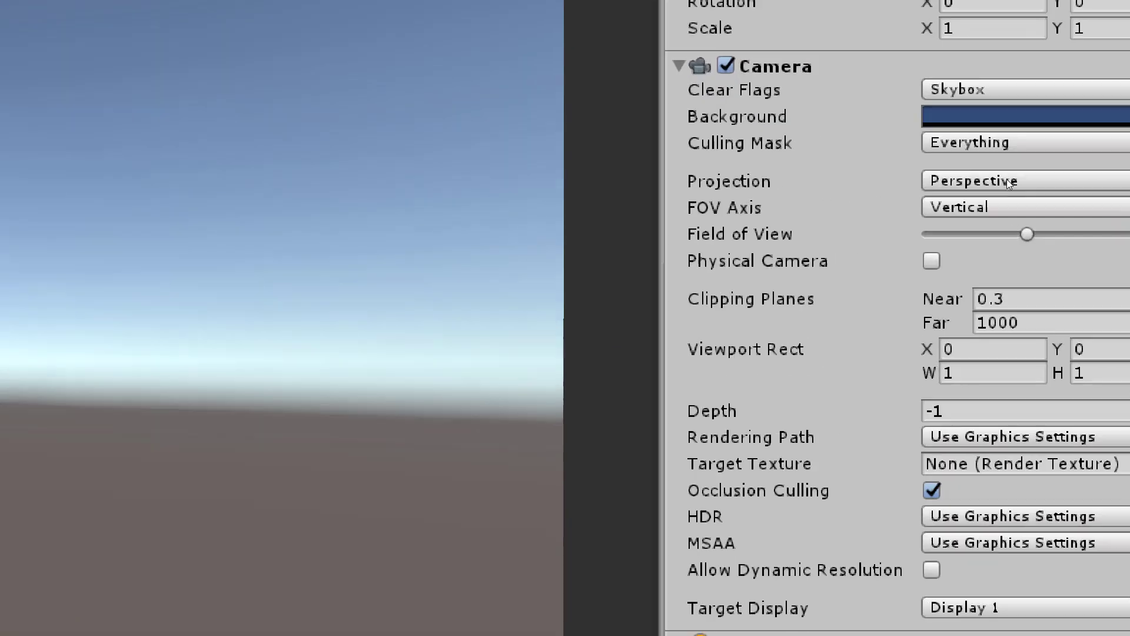
{"action": "left_click", "coordinate": [989, 181]}
{"action": "left_click", "coordinate": [1024, 246]}
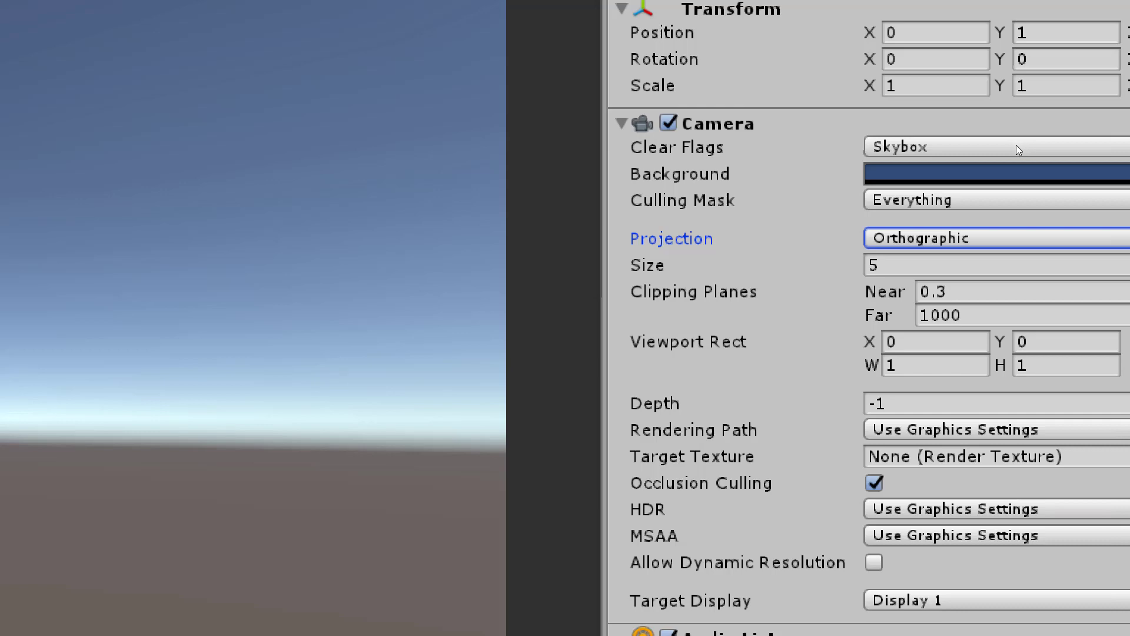
Set the Main Camera's clear flags to Solid Color
{"action": "left_click", "coordinate": [1031, 144]}
{"action": "key", "text": "Down"}
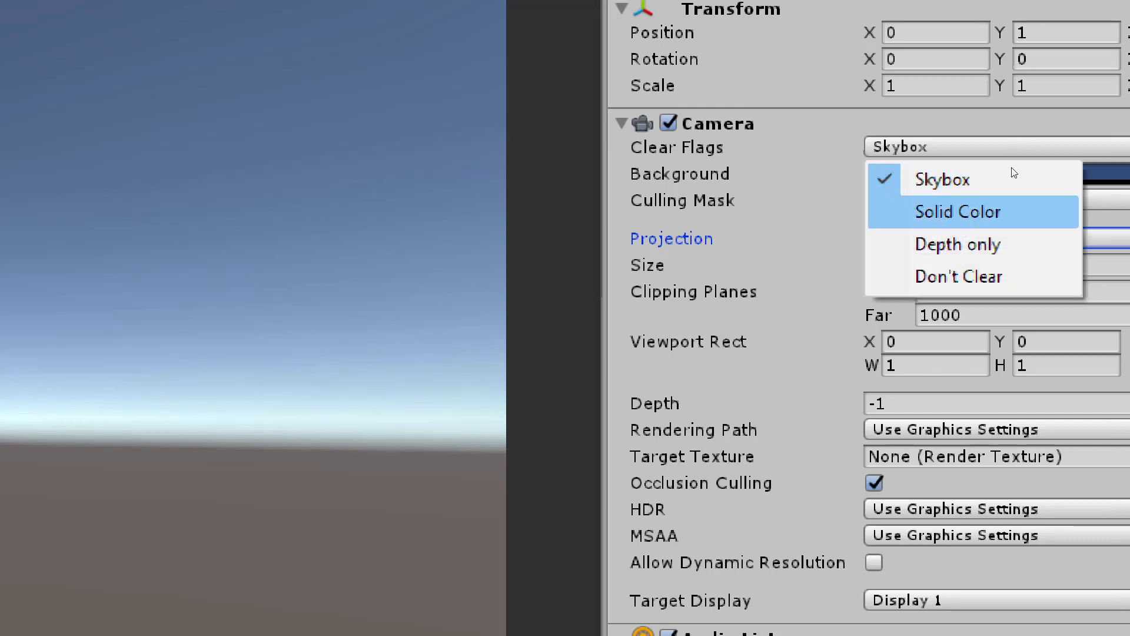
{"action": "key", "text": "Return"}
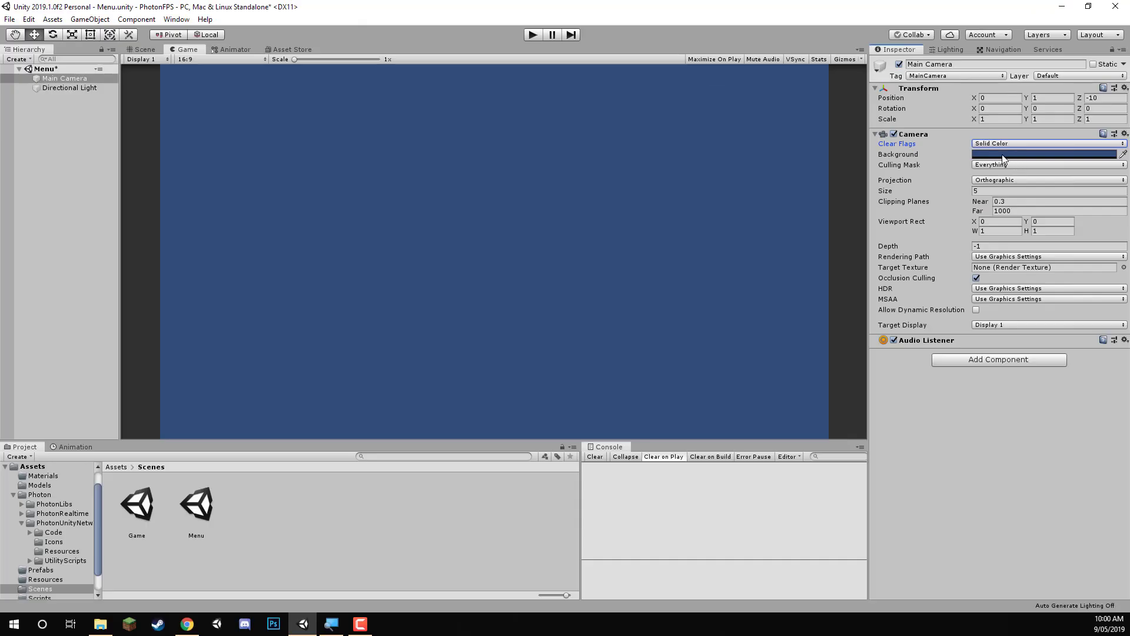
Set the Main Camera's background colour to green, hexadecimal 50B37B, and save the Menu scene
{"action": "left_click", "coordinate": [1044, 154]}
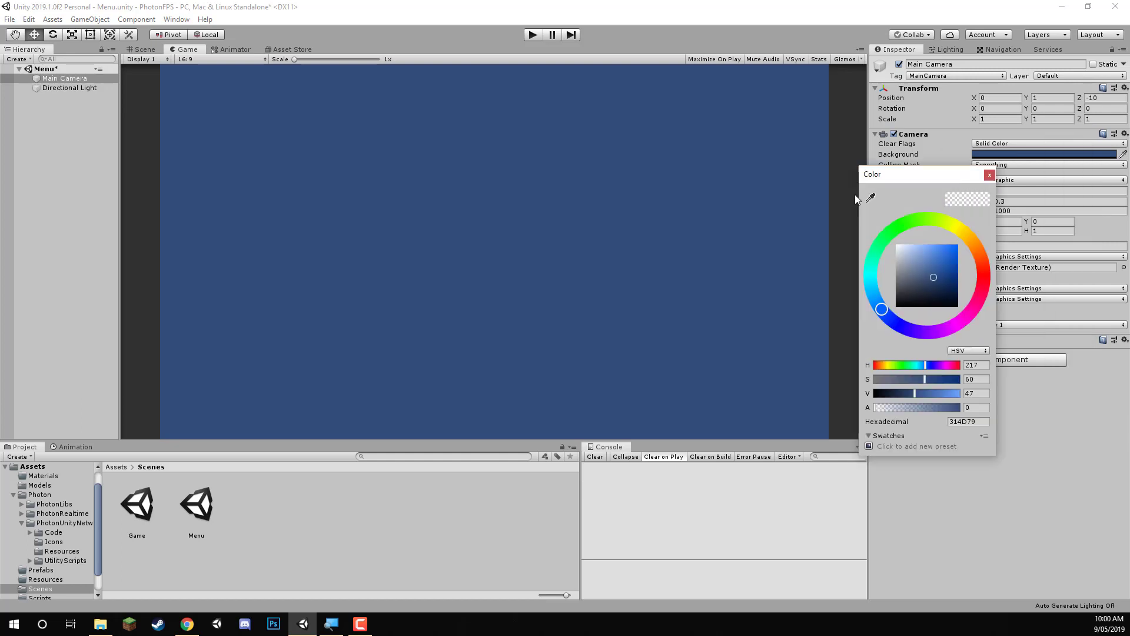
{"action": "left_click_drag", "start_coordinate": [801, 312], "coordinate": [799, 298]}
{"action": "left_click", "coordinate": [749, 278]}
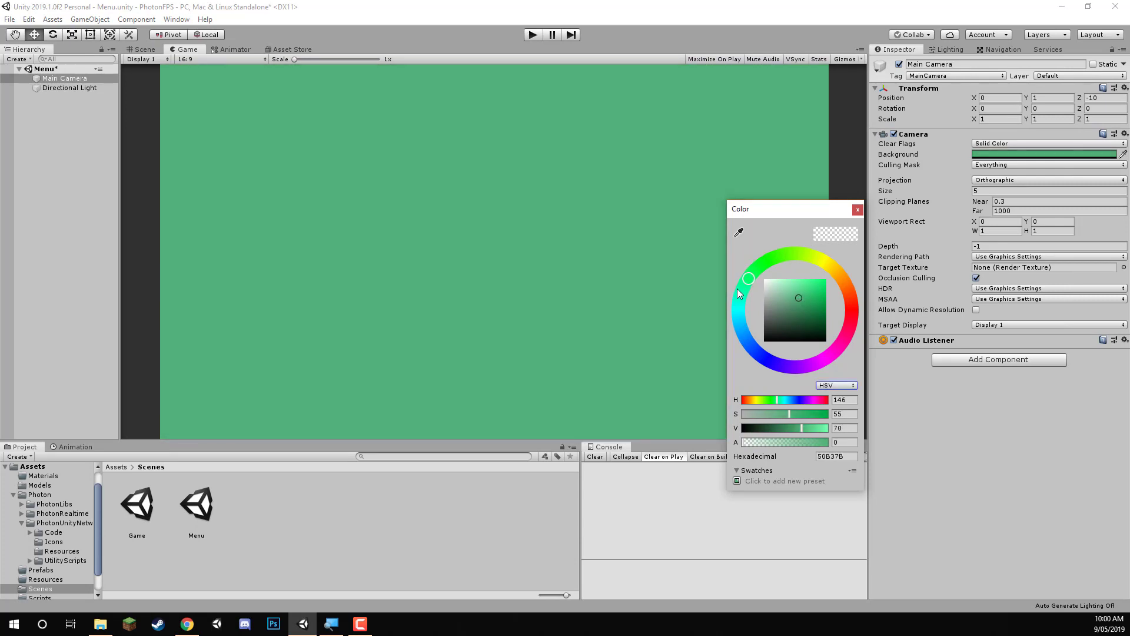
{"action": "left_click", "coordinate": [638, 269]}
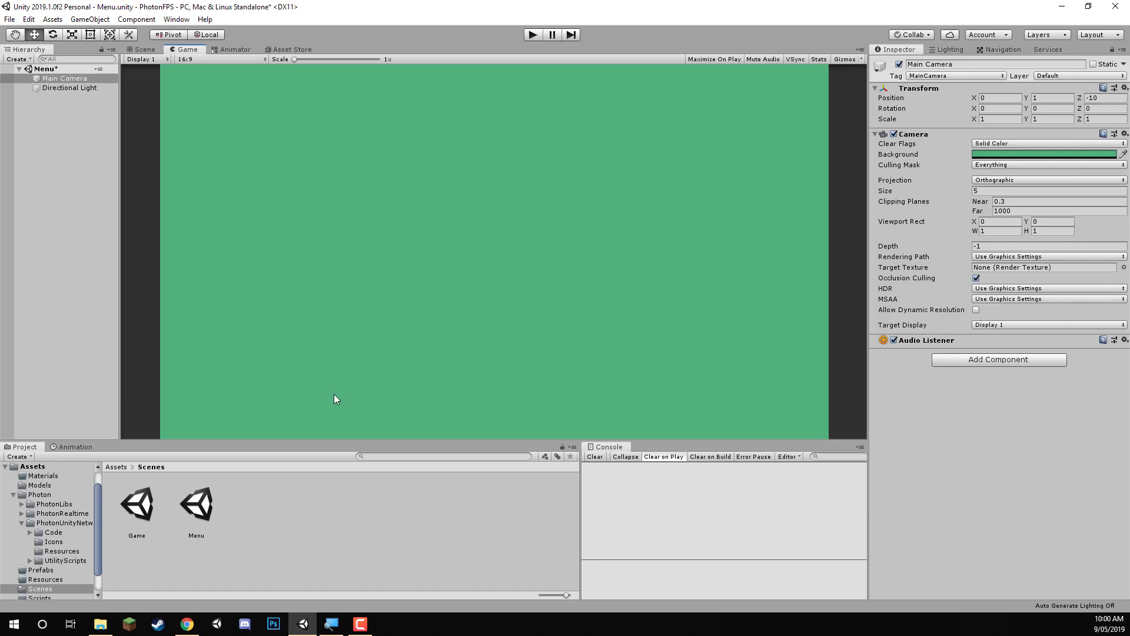
{"action": "key", "text": "ctrl+s"}
Open the Game scene and display it in the Scene view
{"action": "double_click", "coordinate": [137, 505]}
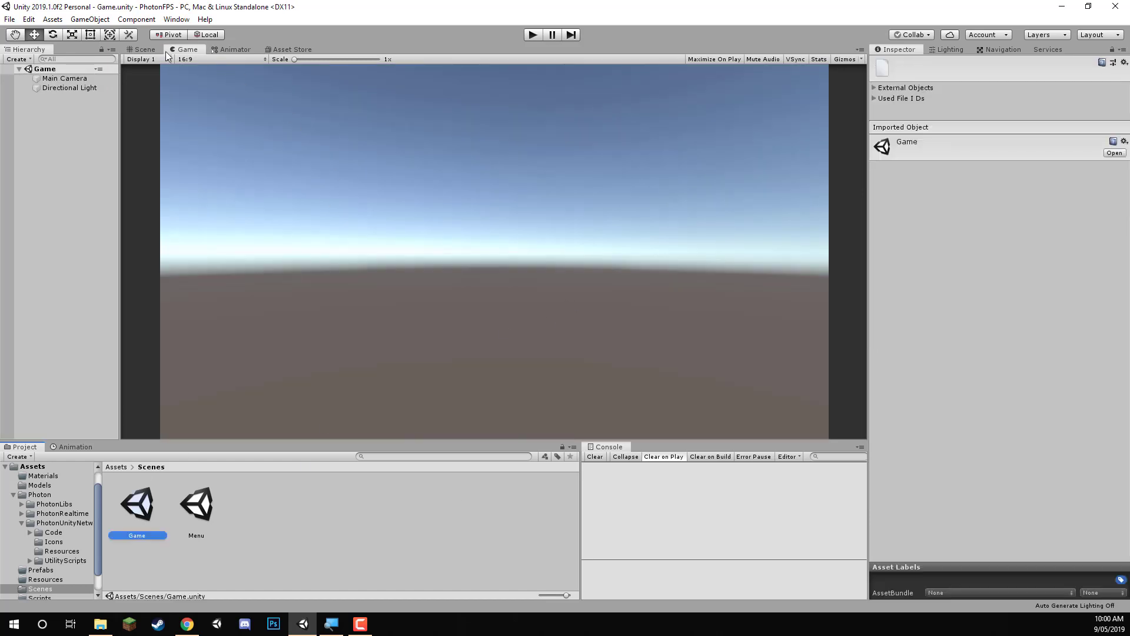
{"action": "left_click", "coordinate": [144, 50]}
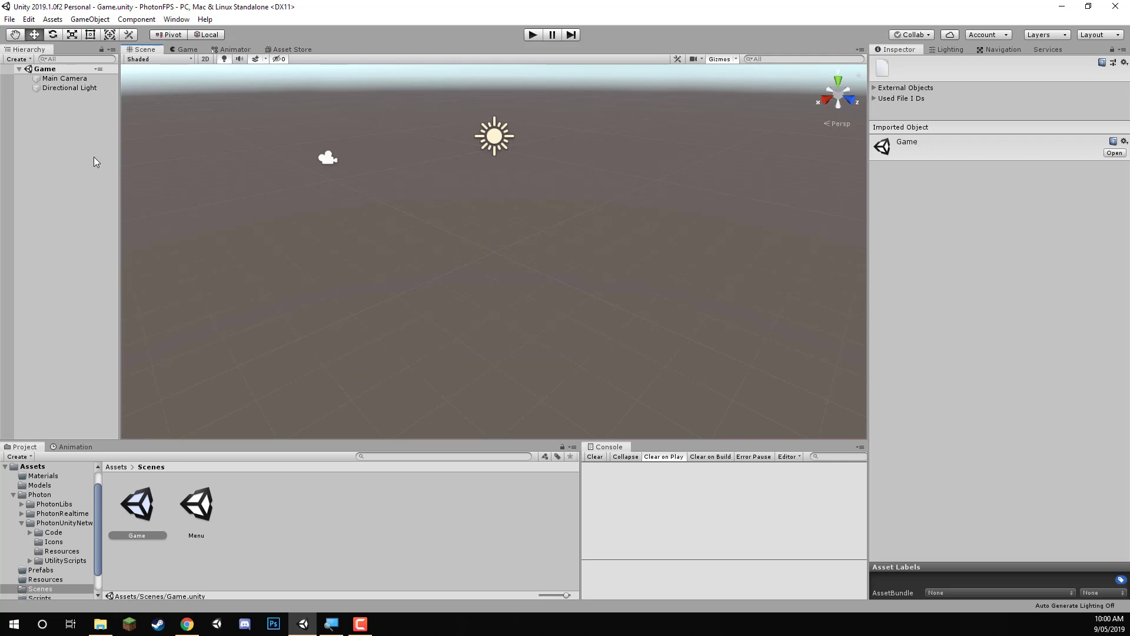
{"action": "left_click", "coordinate": [72, 204]}
Add the Terrain model from the Models folder to the Game scene's hierarchy
{"action": "left_click", "coordinate": [112, 468]}
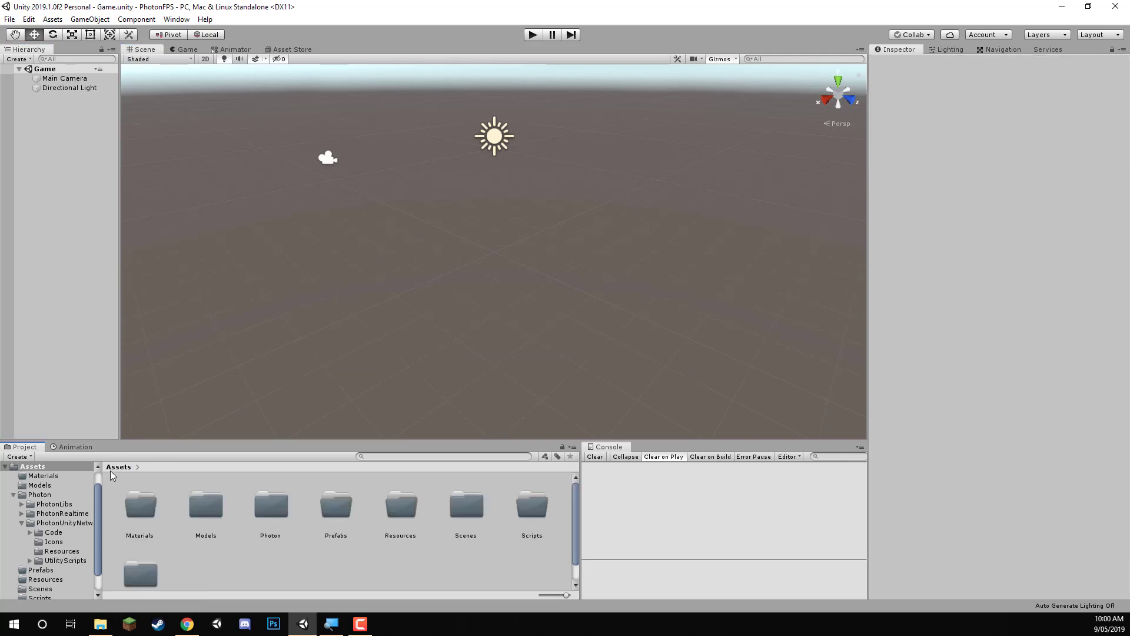
{"action": "double_click", "coordinate": [200, 512]}
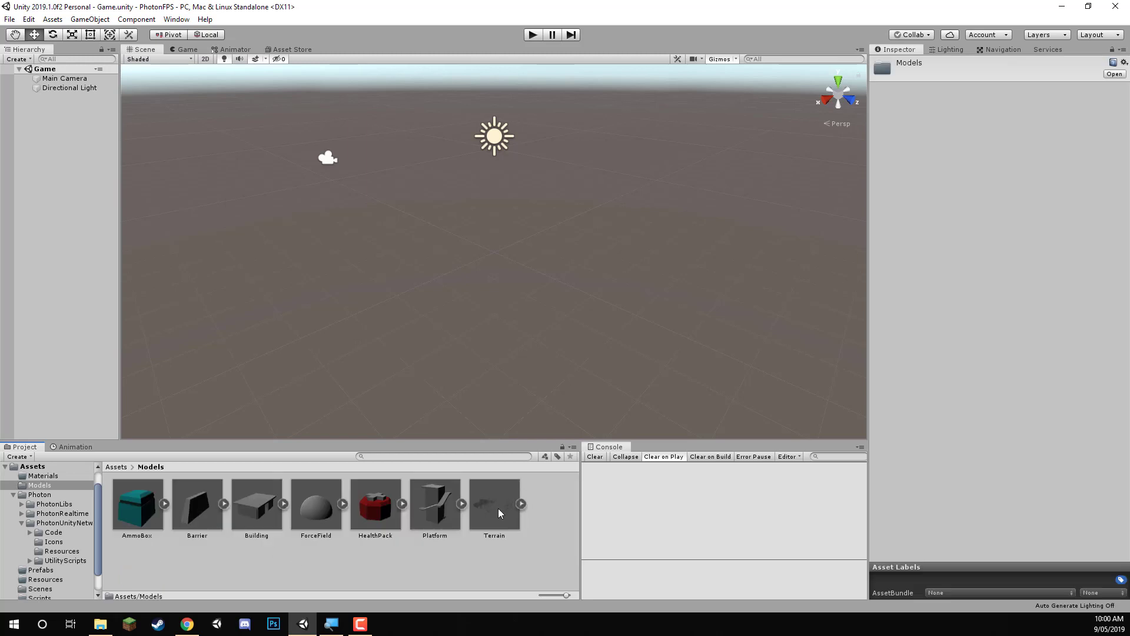
{"action": "left_click_drag", "start_coordinate": [493, 507], "coordinate": [38, 159]}
{"action": "left_click", "coordinate": [99, 295]}
{"action": "left_click_drag", "start_coordinate": [517, 212], "coordinate": [651, 271], "text": "alt"}
{"action": "scroll", "coordinate": [546, 232], "scroll_direction": "down", "scroll_amount": 10}
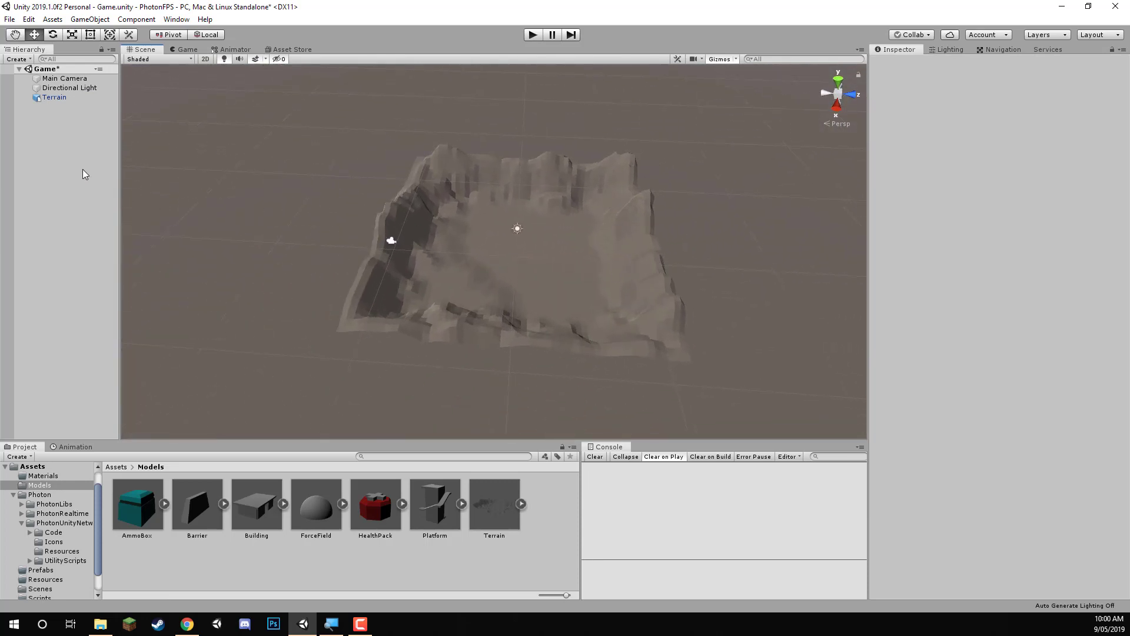
Create an empty game object in the Game scene and set its position to 0, 0, 0
{"action": "right_click", "coordinate": [36, 132]}
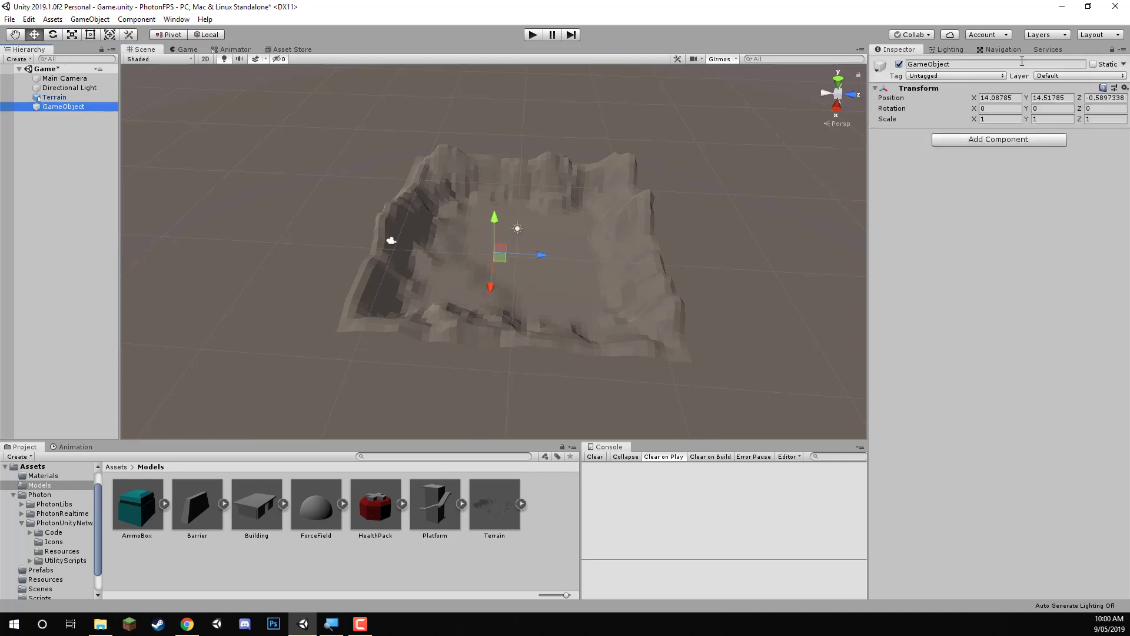
{"action": "left_click", "coordinate": [1001, 97]}
{"action": "type", "text": "0"}
{"action": "left_click", "coordinate": [1052, 97]}
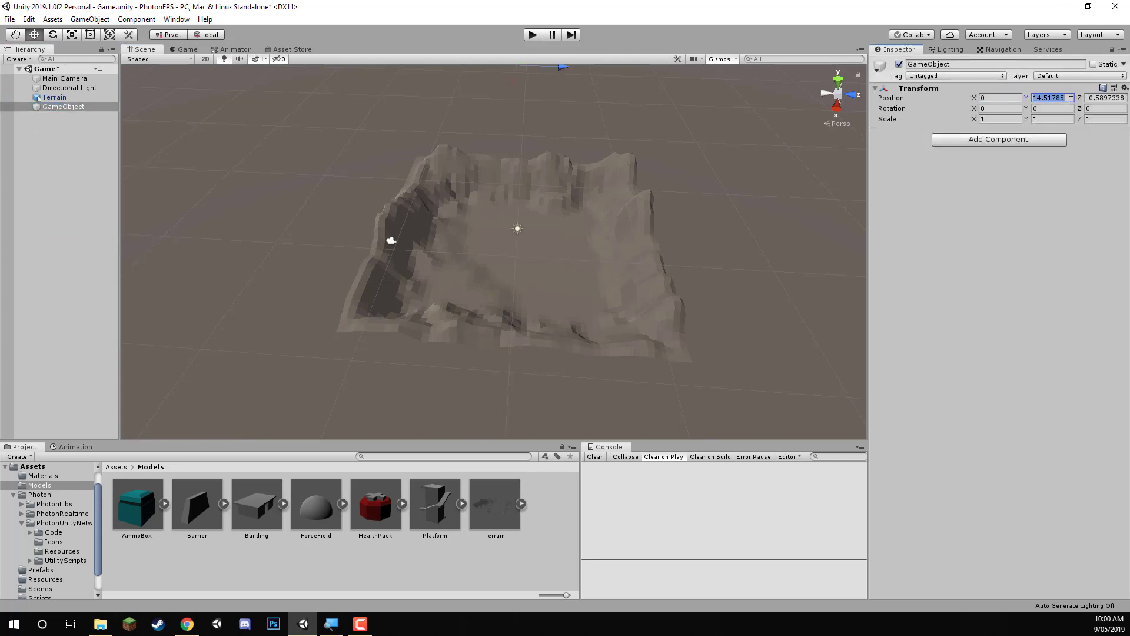
{"action": "type", "text": "0"}
{"action": "left_click", "coordinate": [1103, 97]}
{"action": "type", "text": "0"}
Rename the empty game object to _Map
{"action": "left_click", "coordinate": [964, 64]}
{"action": "type", "text": "_"}
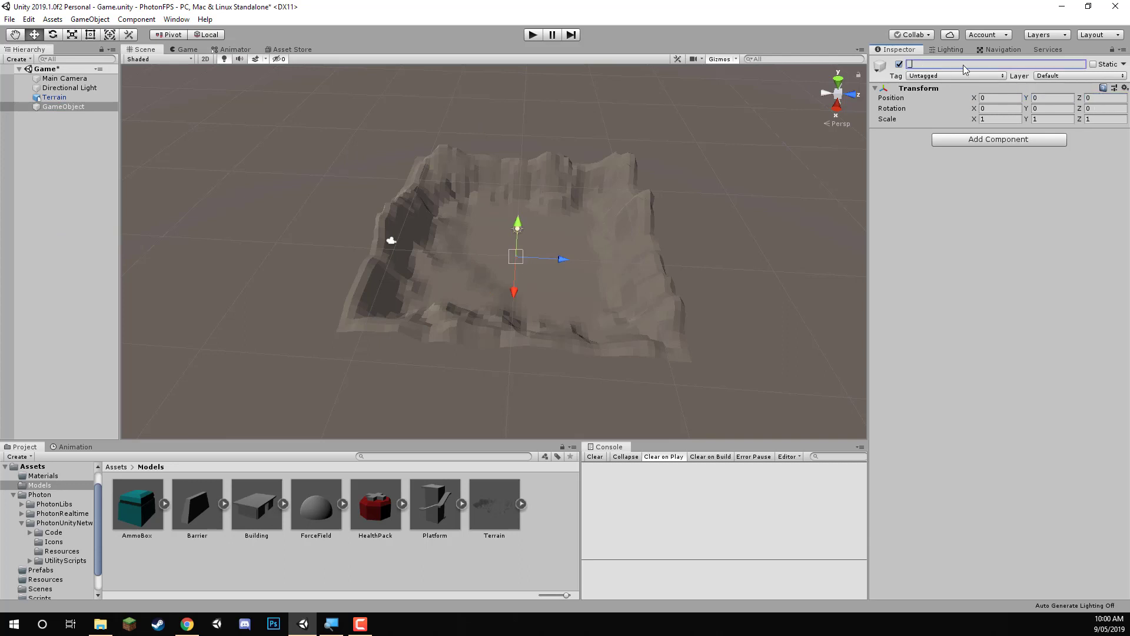
{"action": "type", "text": "Map"}
{"action": "key", "text": "Return"}
{"action": "left_click", "coordinate": [77, 133]}
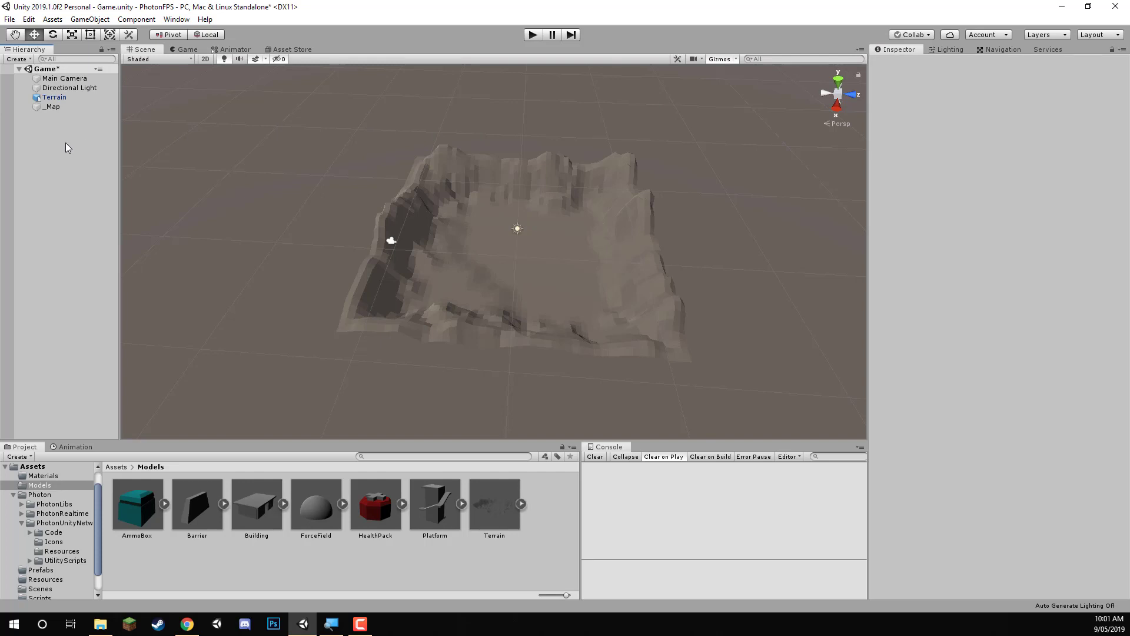
Make the Terrain object a child of the _Map object
{"action": "left_click_drag", "start_coordinate": [52, 98], "coordinate": [59, 129]}
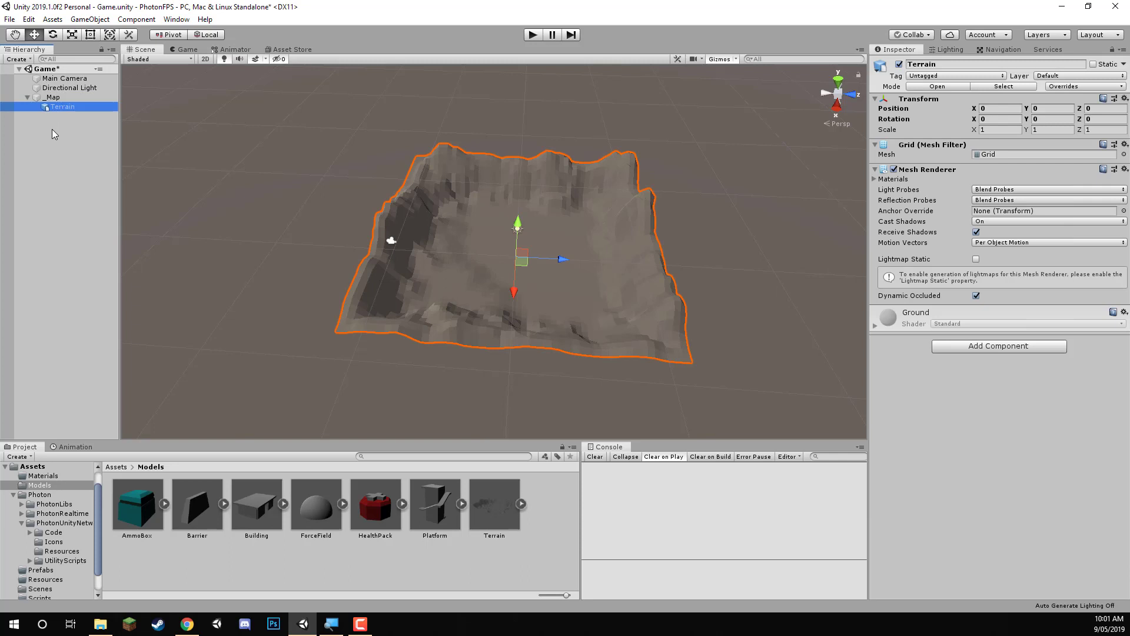
{"action": "left_click", "coordinate": [51, 134]}
{"action": "left_click_drag", "start_coordinate": [517, 228], "coordinate": [436, 207], "text": "alt"}
{"action": "scroll", "coordinate": [443, 254], "scroll_direction": "up", "scroll_amount": 5}
Create a new material named Terrain in the Materials folder under Assets
{"action": "left_click", "coordinate": [114, 469]}
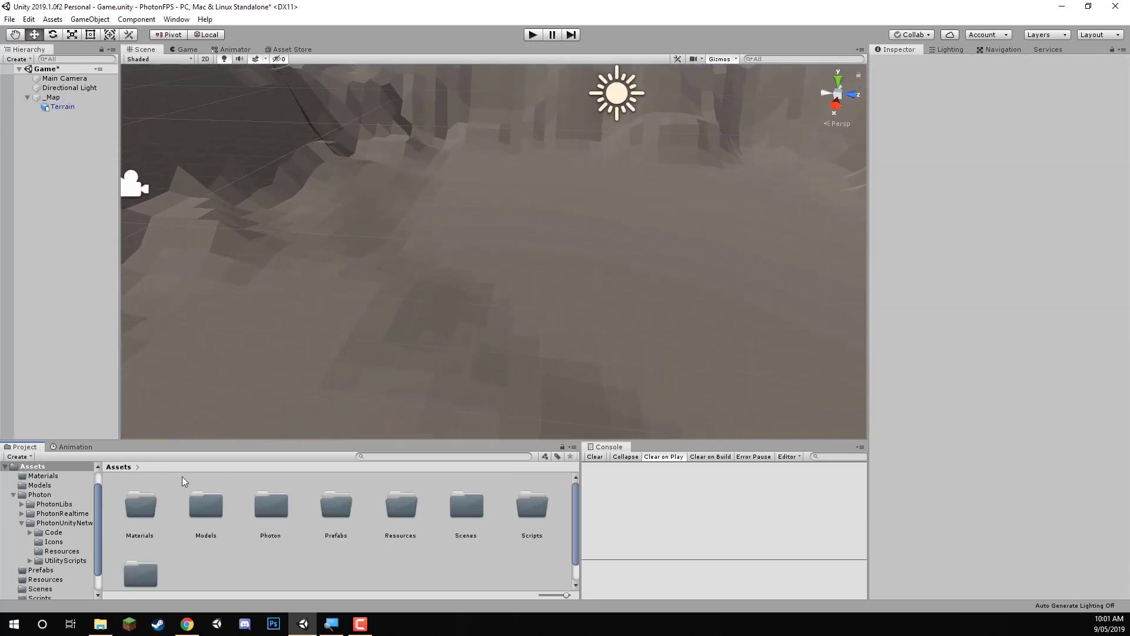
{"action": "double_click", "coordinate": [147, 505]}
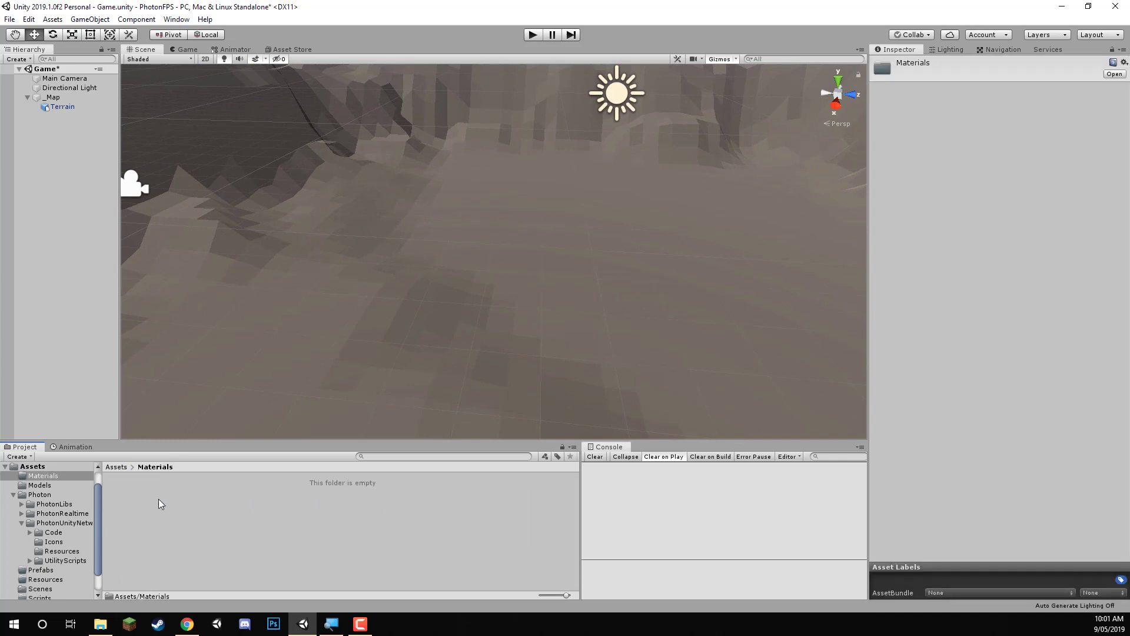
{"action": "right_click", "coordinate": [154, 498]}
{"action": "mouse_move", "coordinate": [217, 224]}
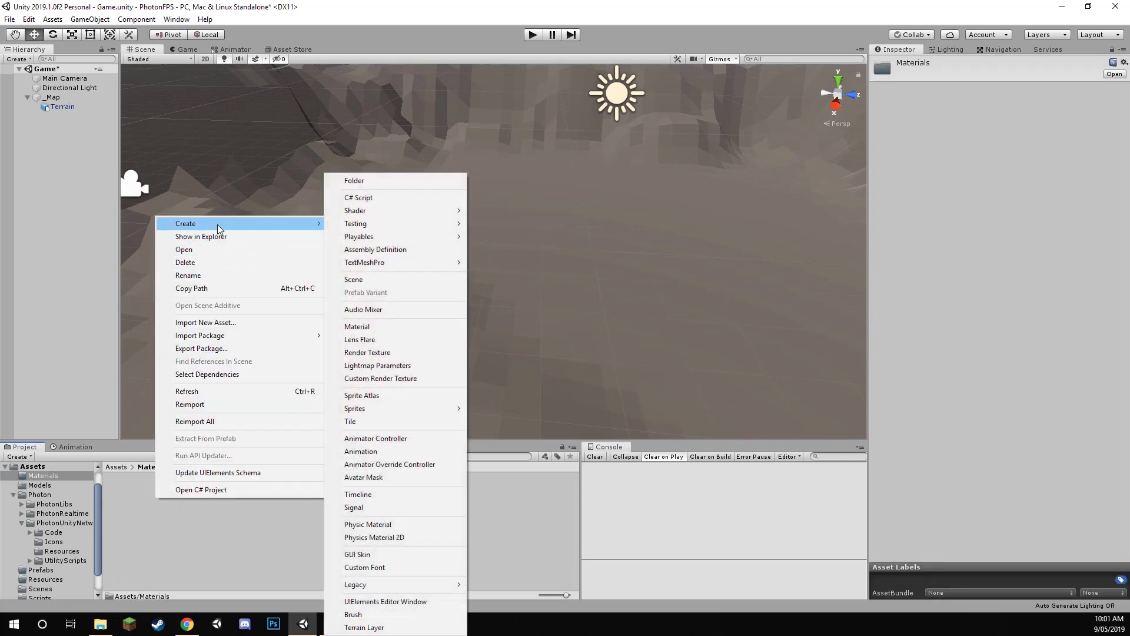
{"action": "left_click", "coordinate": [365, 328]}
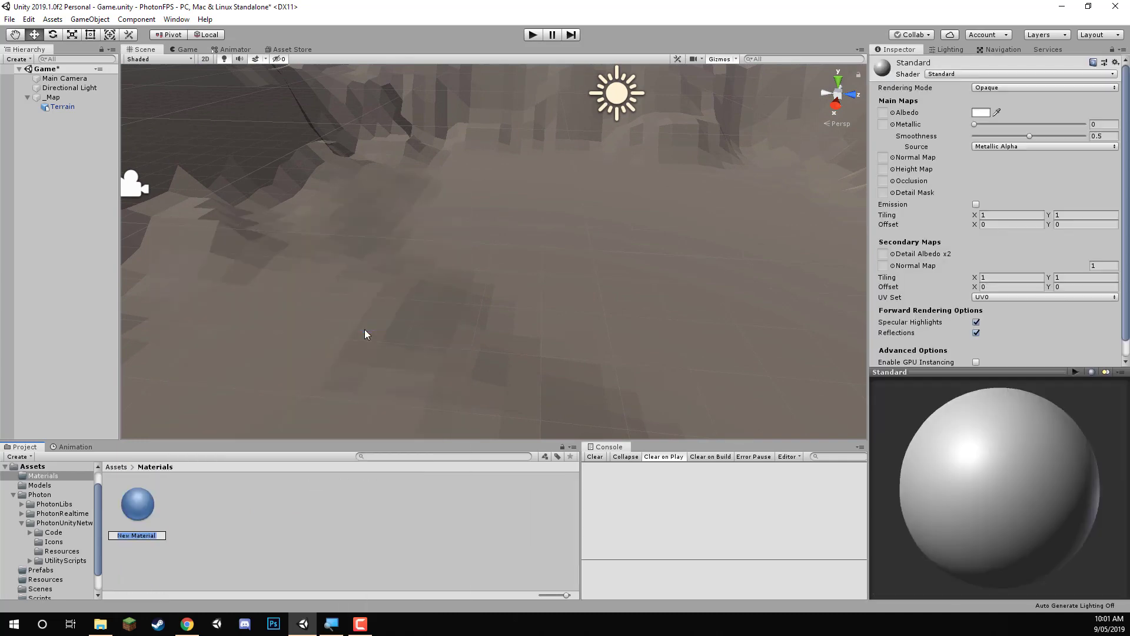
{"action": "type", "text": "Terrain"}
{"action": "key", "text": "Return"}
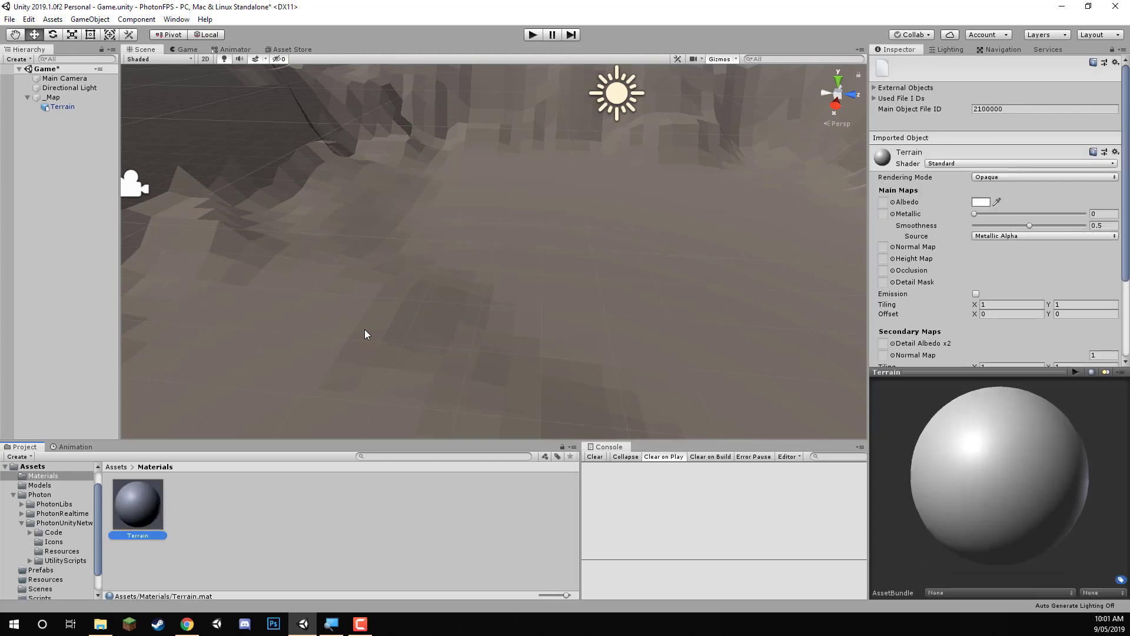
Apply the Terrain material to the terrain model in the scene
{"action": "scroll", "coordinate": [365, 330], "scroll_direction": "down", "scroll_amount": 10}
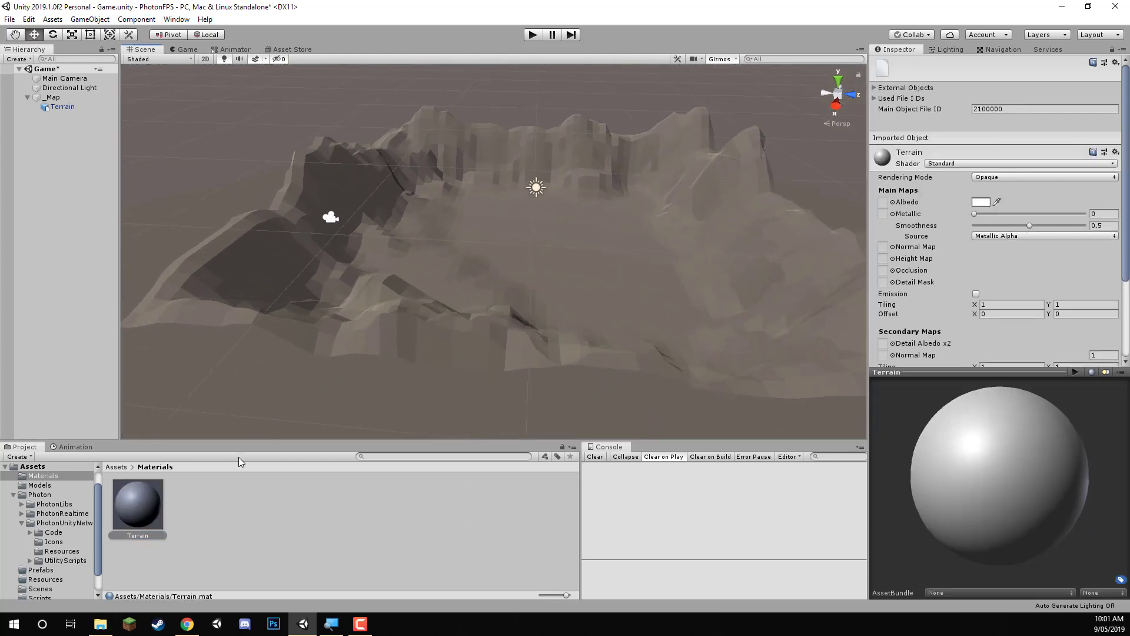
{"action": "left_click_drag", "start_coordinate": [141, 504], "coordinate": [342, 336]}
{"action": "right_click_drag", "start_coordinate": [342, 336], "coordinate": [693, 223]}
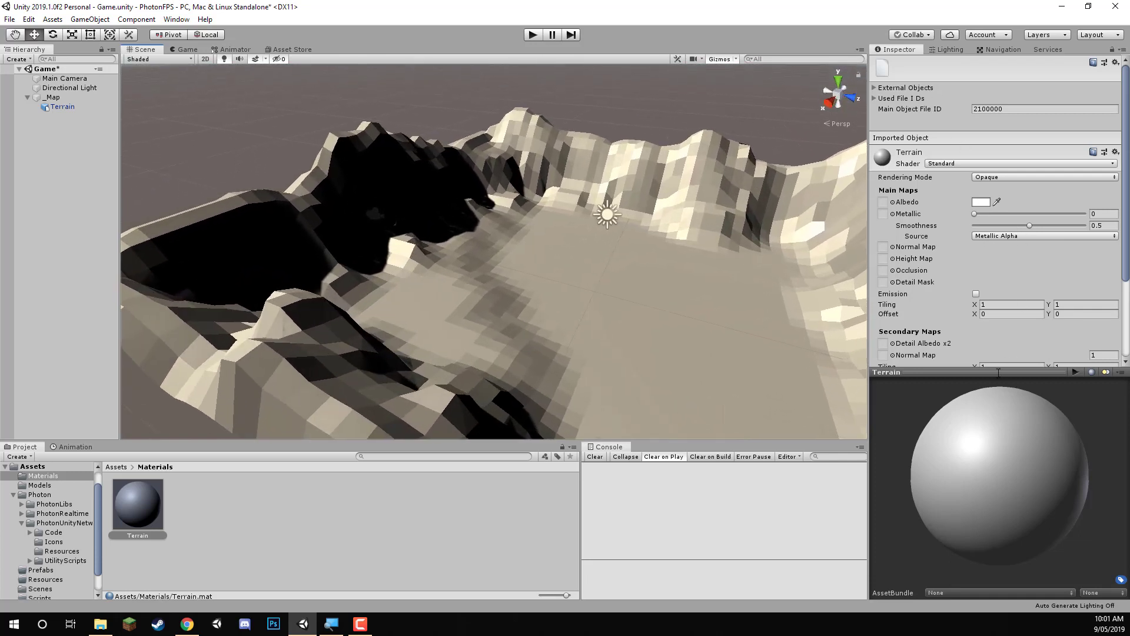
Set the Terrain material's smoothness to 0 and its albedo colour to green, hexadecimal 5FCB62
{"action": "left_click_drag", "start_coordinate": [998, 372], "coordinate": [998, 430]}
{"action": "left_click_drag", "start_coordinate": [1028, 228], "coordinate": [963, 232]}
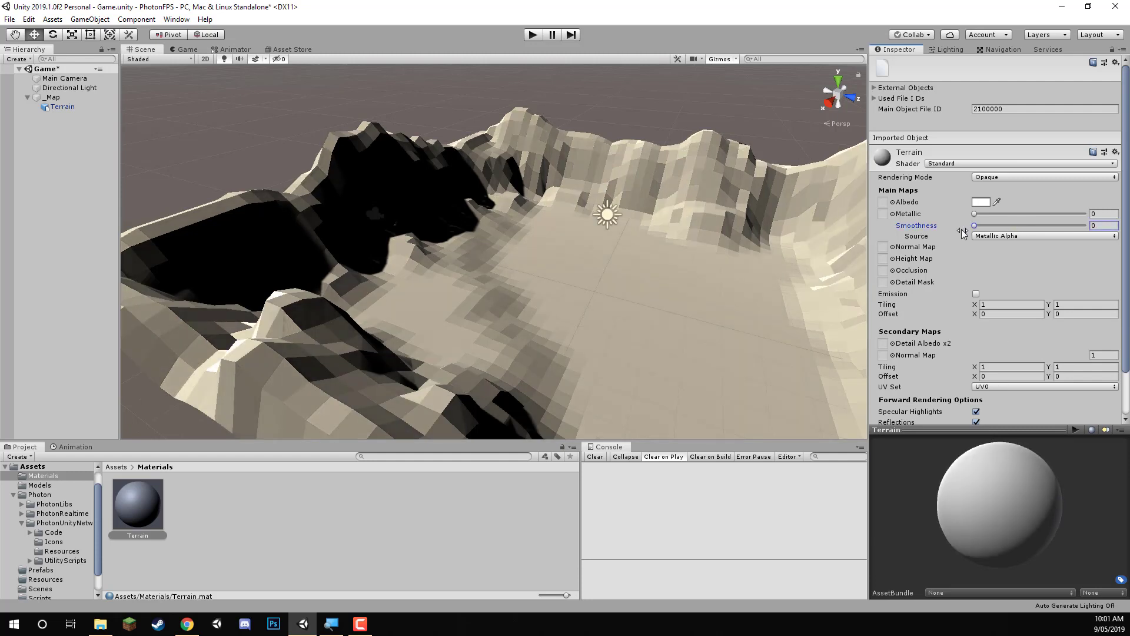
{"action": "left_click", "coordinate": [981, 203]}
{"action": "left_click", "coordinate": [766, 264]}
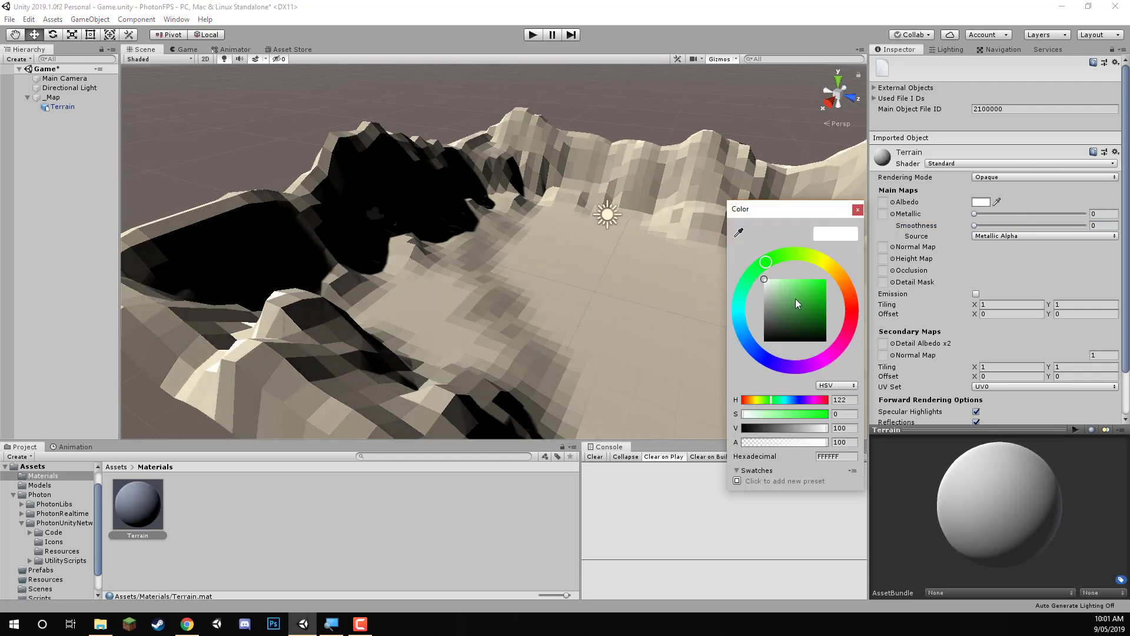
{"action": "mouse_move", "coordinate": [796, 303]}
{"action": "left_mouse_down"}
{"action": "mouse_move", "coordinate": [807, 297]}
{"action": "mouse_move", "coordinate": [797, 292]}
{"action": "left_mouse_up"}
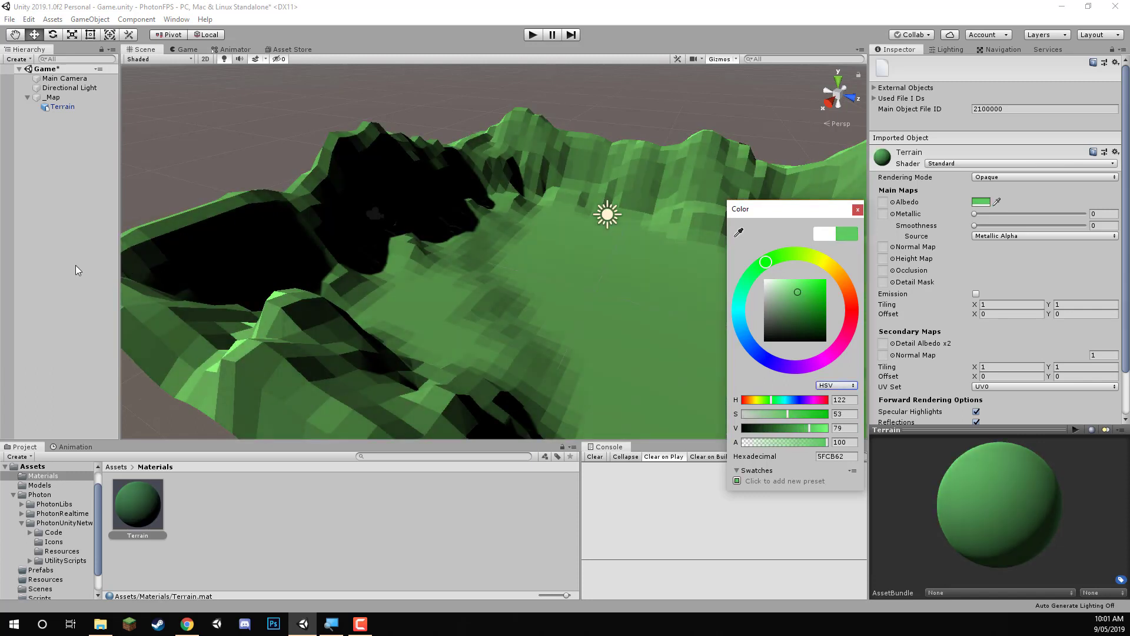
{"action": "right_click_drag", "start_coordinate": [503, 238], "coordinate": [467, 246]}
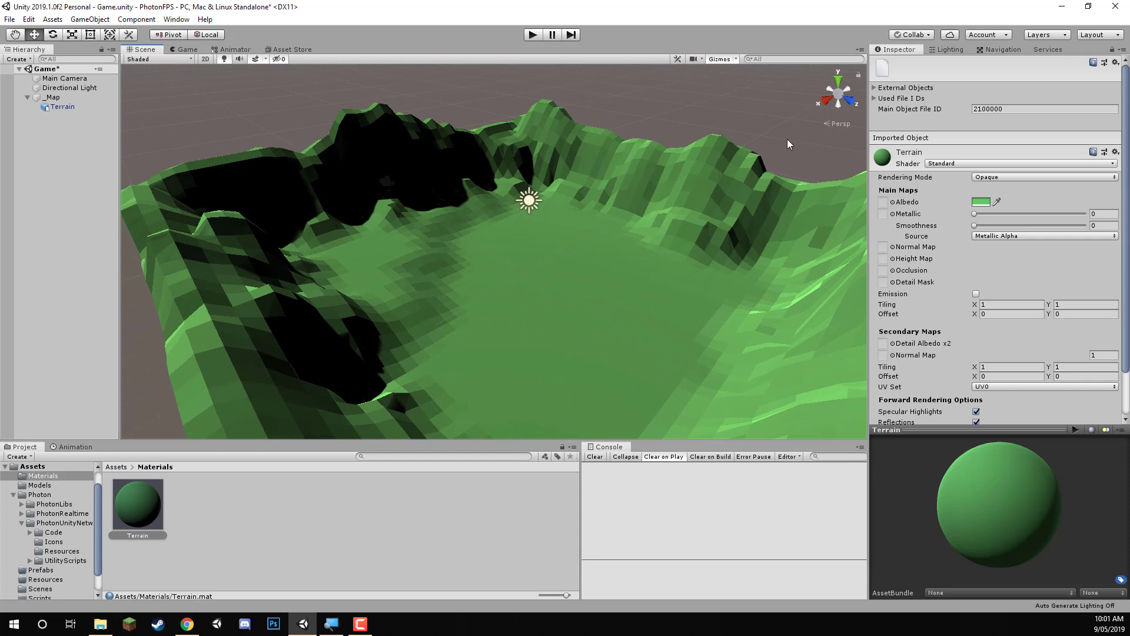
Open the Lighting settings, widen them for readability, and generate lighting for the Game scene
{"action": "left_click", "coordinate": [939, 51]}
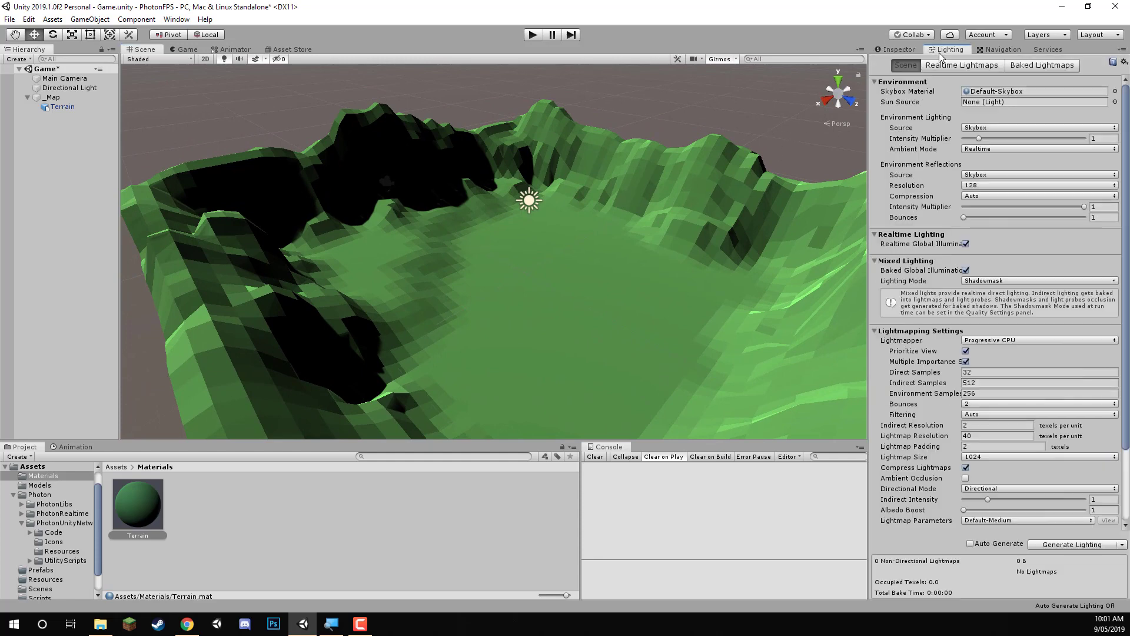
{"action": "left_click_drag", "start_coordinate": [870, 116], "coordinate": [809, 124]}
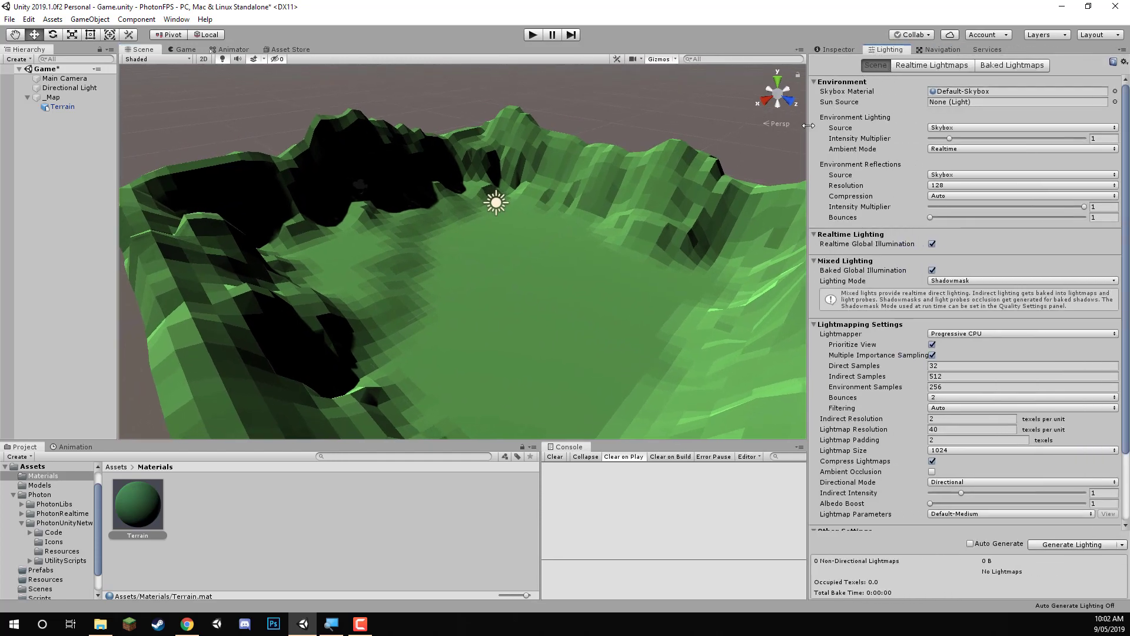
{"action": "left_click", "coordinate": [177, 21]}
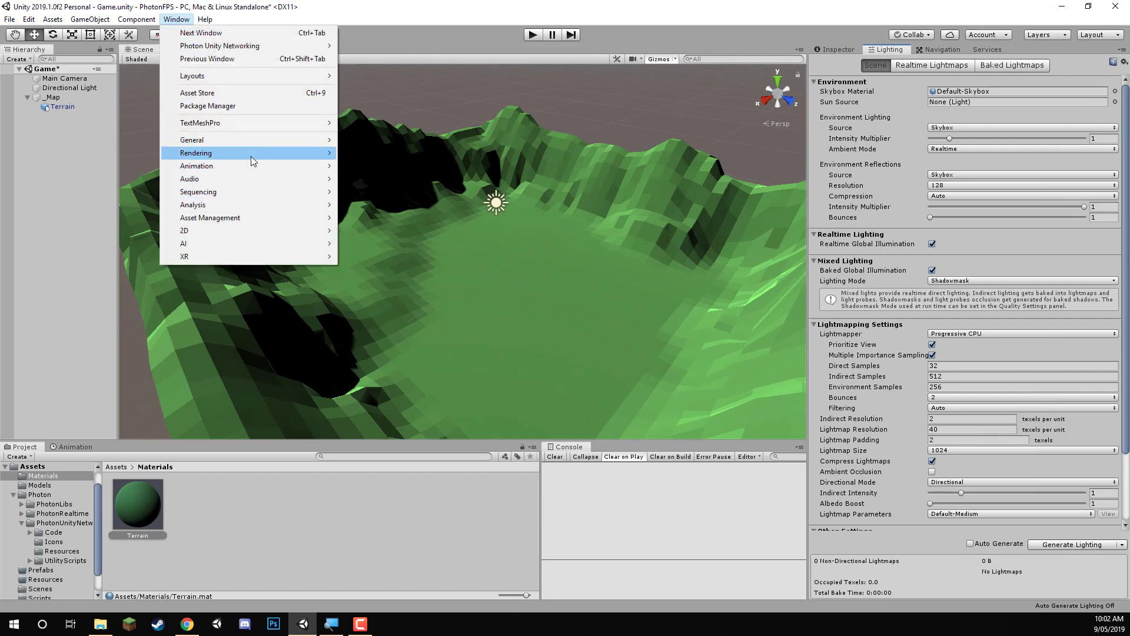
{"action": "mouse_move", "coordinate": [252, 153]}
{"action": "left_click", "coordinate": [366, 155]}
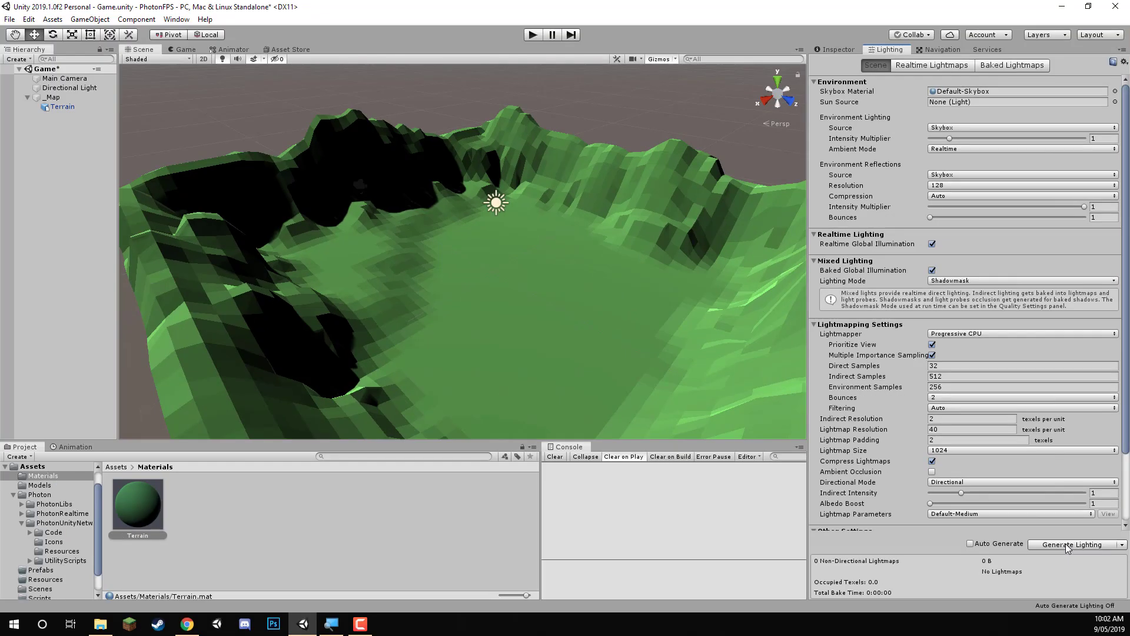
{"action": "left_click", "coordinate": [1066, 543]}
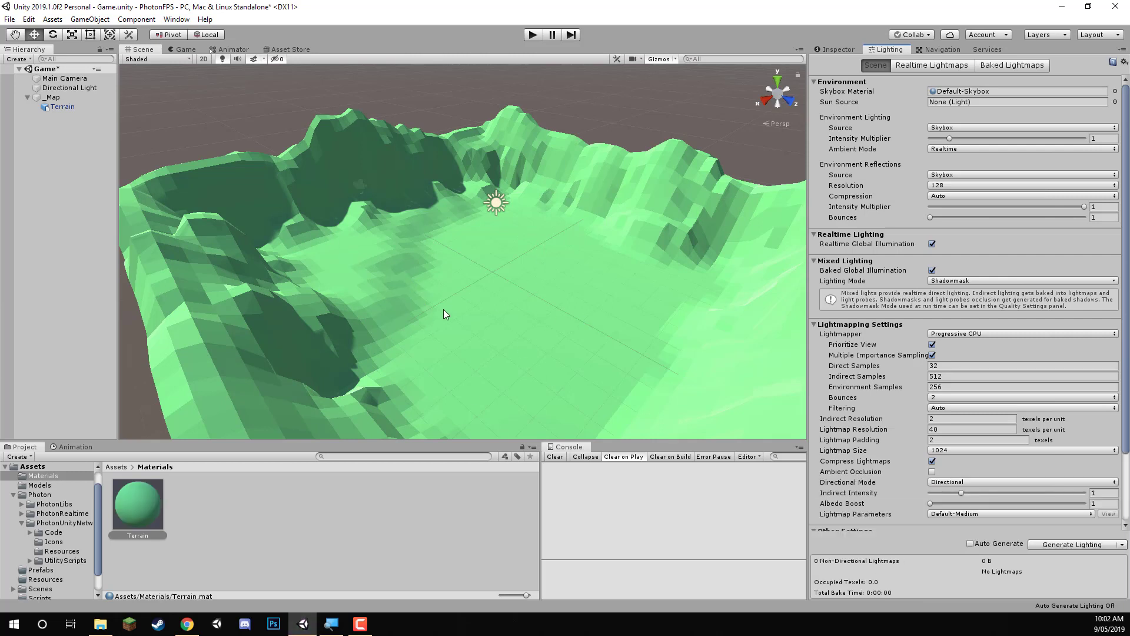
Examine the relit terrain along with the Terrain and Directional Light objects' settings
{"action": "left_click", "coordinate": [244, 240]}
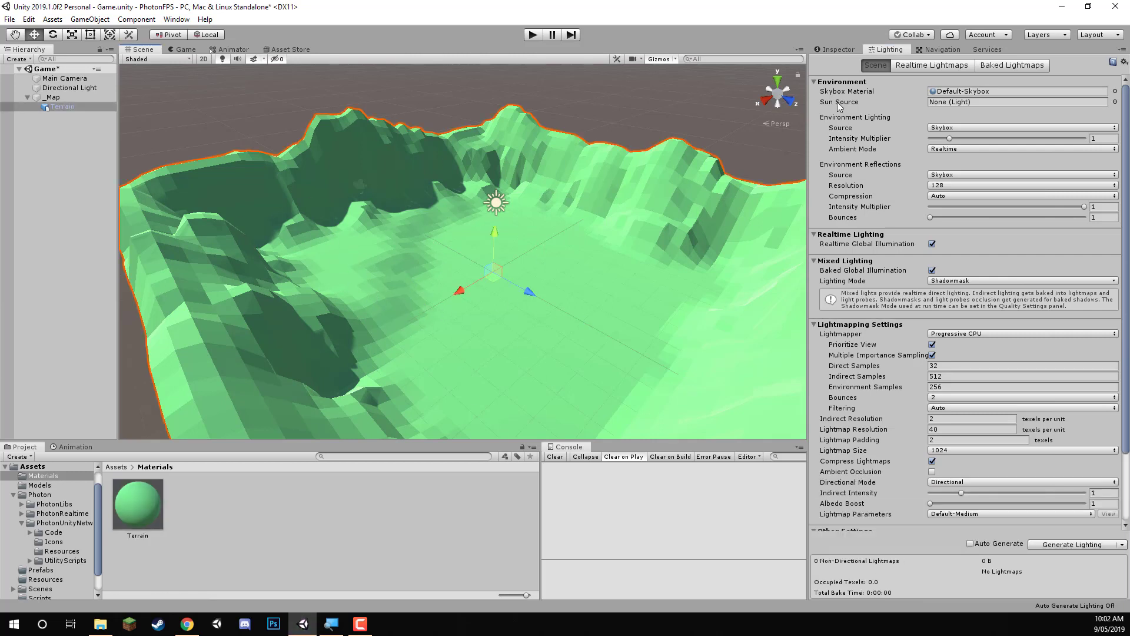
{"action": "left_click", "coordinate": [836, 49]}
{"action": "left_click_drag", "start_coordinate": [498, 221], "coordinate": [471, 212], "text": "alt"}
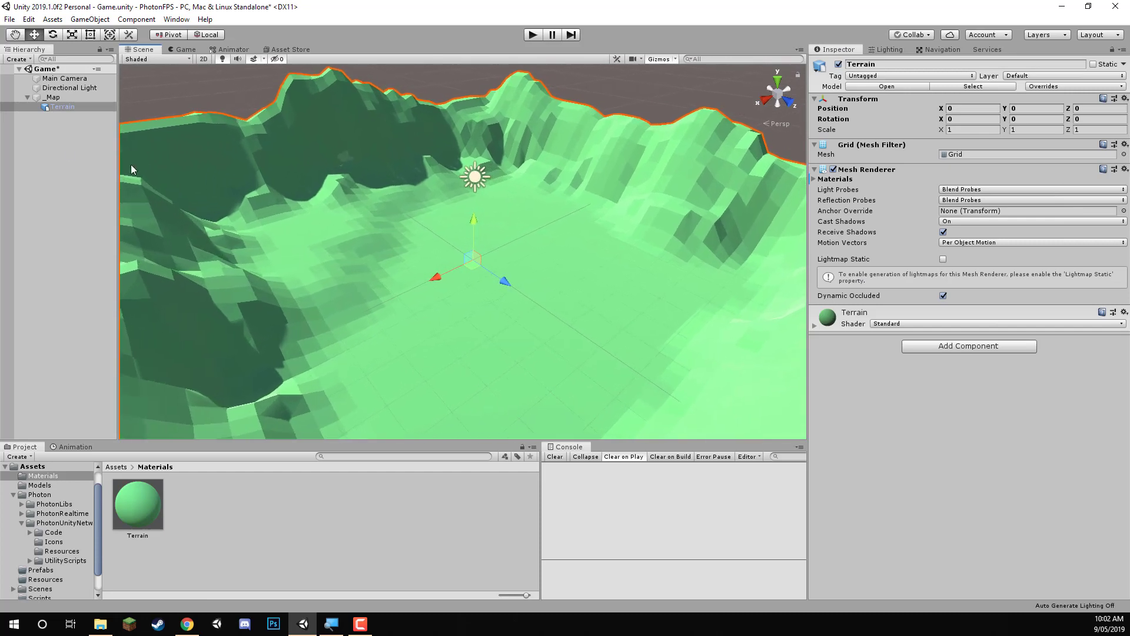
{"action": "left_click", "coordinate": [65, 87]}
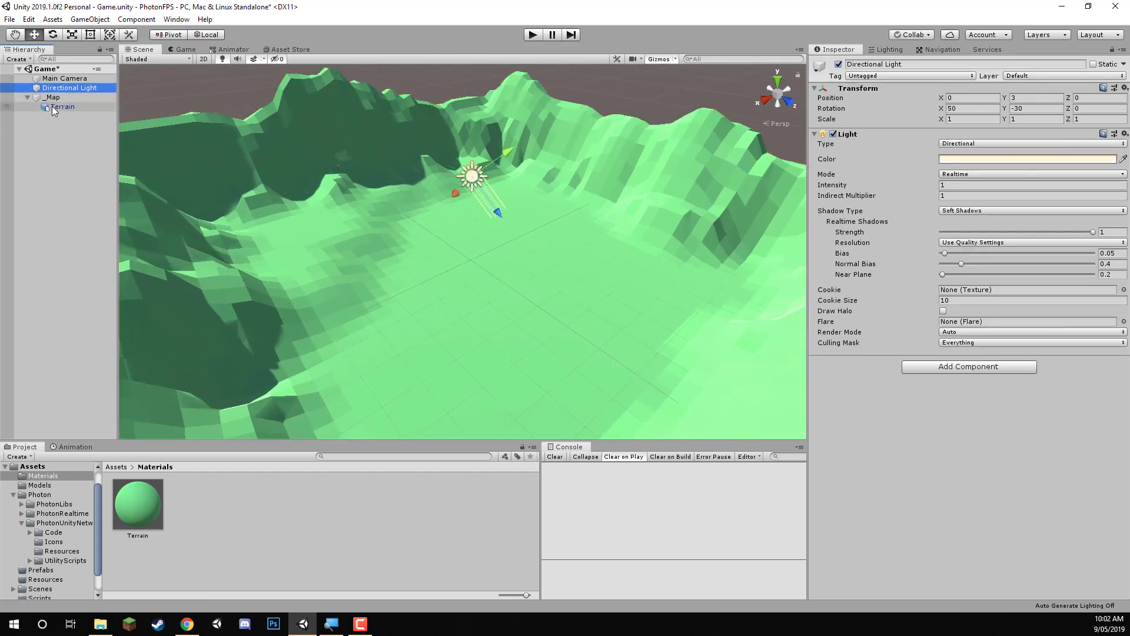
{"action": "left_click", "coordinate": [53, 107]}
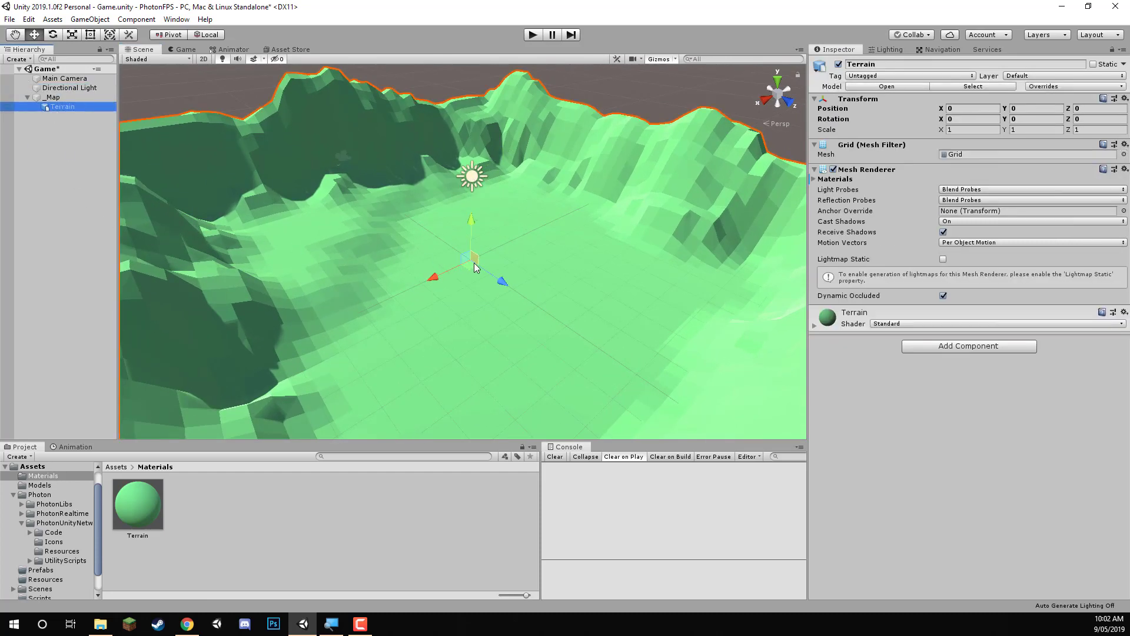
{"action": "left_click_drag", "start_coordinate": [555, 258], "coordinate": [412, 241], "text": "alt"}
Darken the Terrain material's albedo colour to a deeper green, hexadecimal 2FA933
{"action": "left_click", "coordinate": [120, 507]}
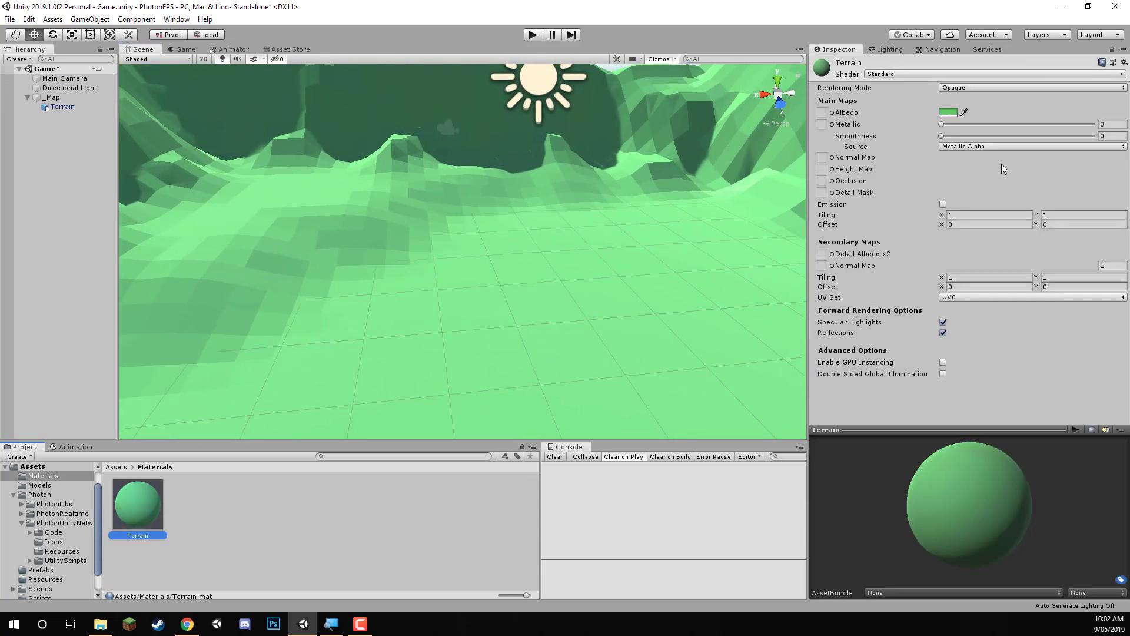
{"action": "left_click", "coordinate": [947, 113]}
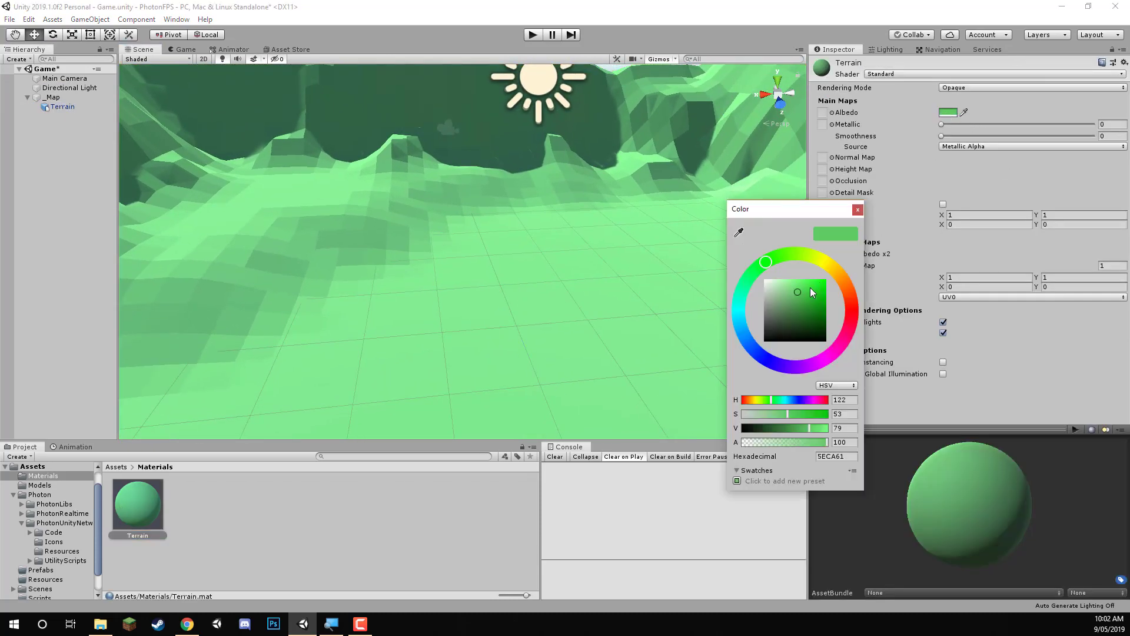
{"action": "left_click_drag", "start_coordinate": [805, 295], "coordinate": [810, 300]}
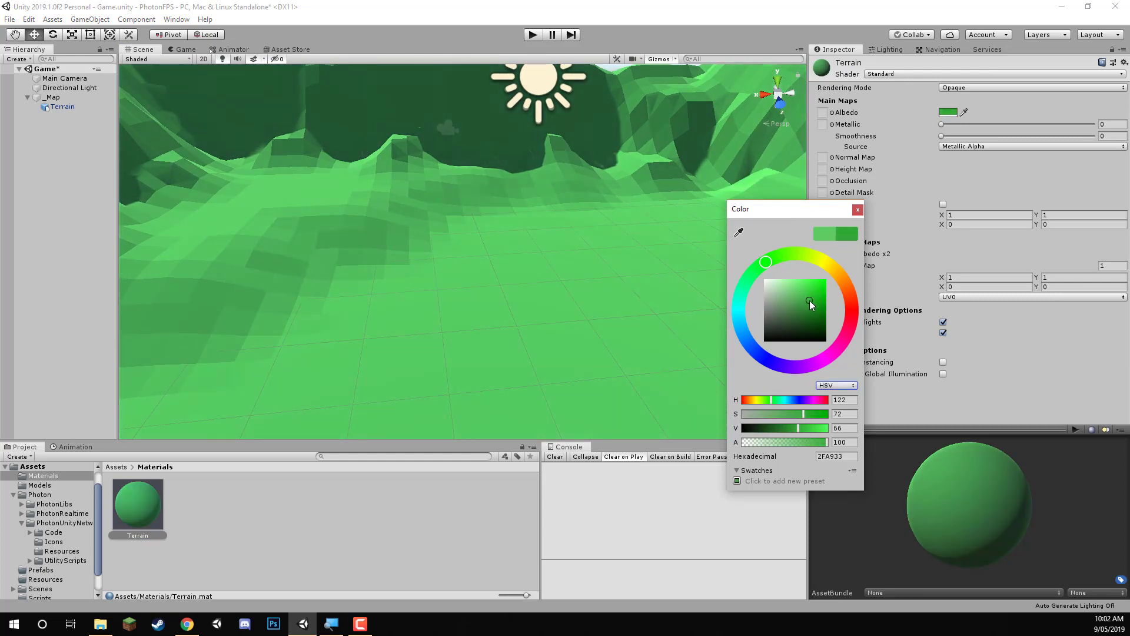
{"action": "left_click_drag", "start_coordinate": [565, 247], "coordinate": [664, 255], "text": "alt"}
{"action": "scroll", "coordinate": [575, 231], "scroll_direction": "down", "scroll_amount": 5}
{"action": "scroll", "coordinate": [557, 250], "scroll_direction": "up", "scroll_amount": 4}
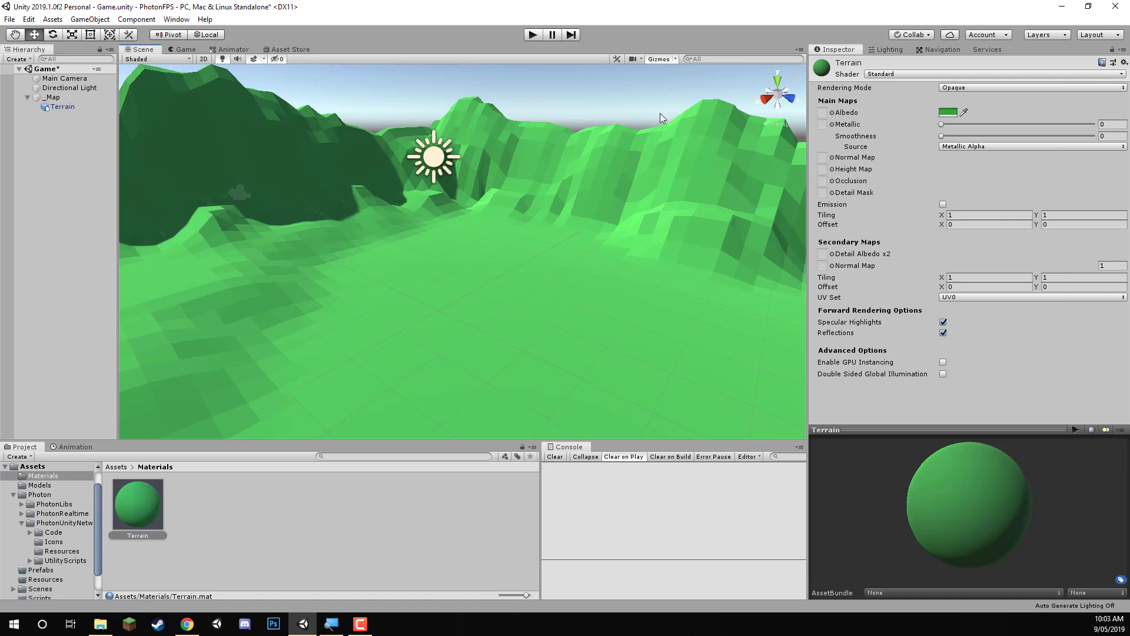
Add a 3D cube to the Game scene and set its position to 0, 0, 0
{"action": "right_click", "coordinate": [36, 125]}
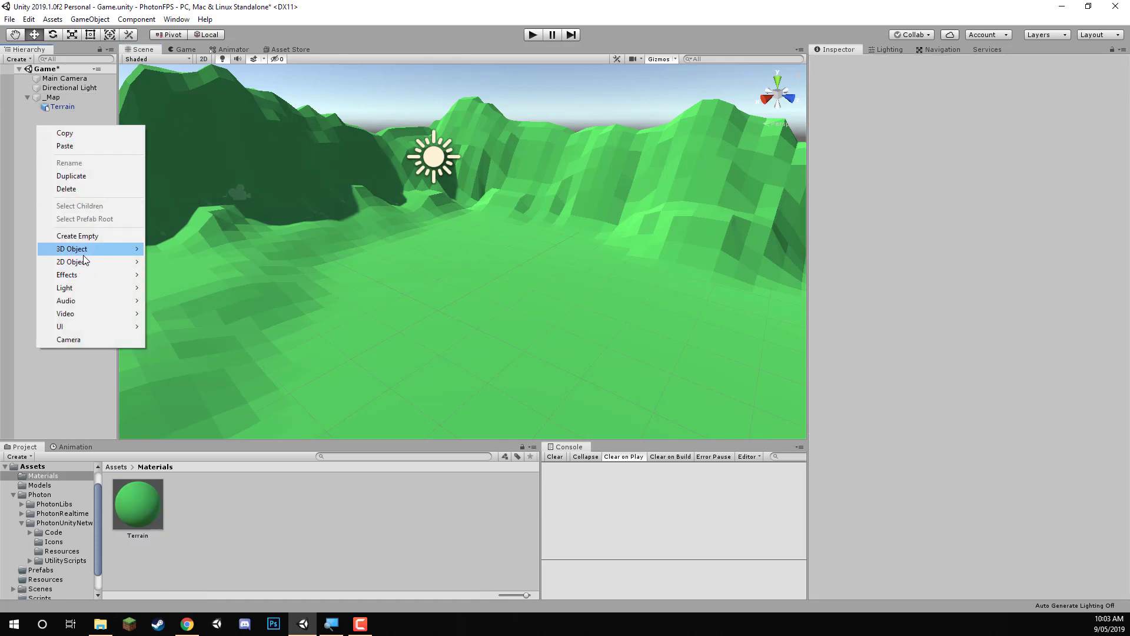
{"action": "mouse_move", "coordinate": [84, 254]}
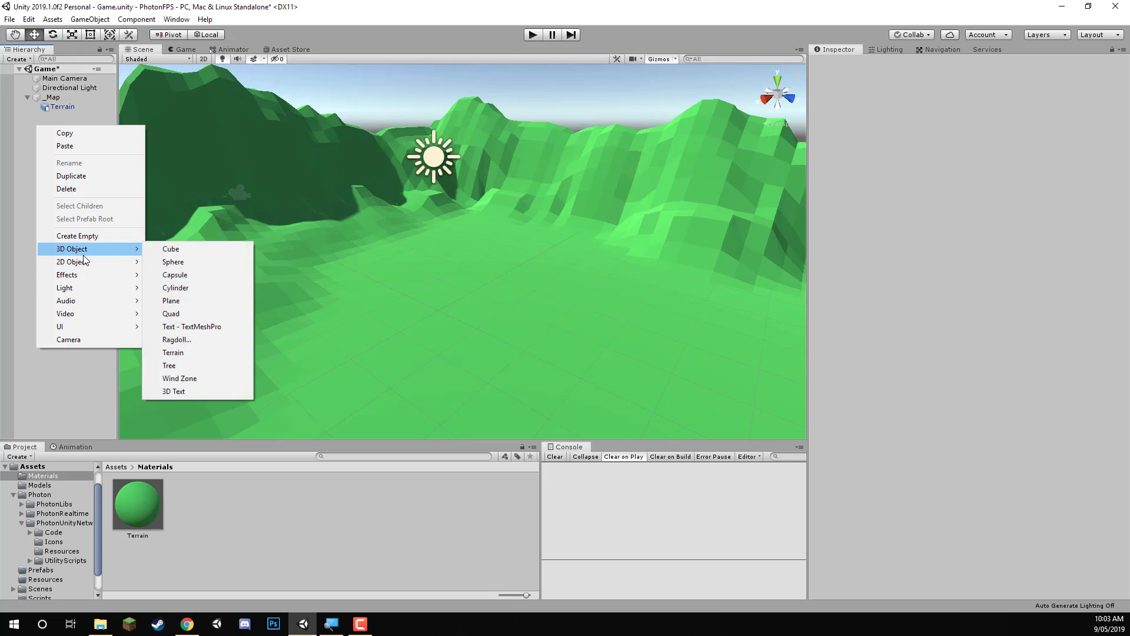
{"action": "left_click", "coordinate": [171, 248]}
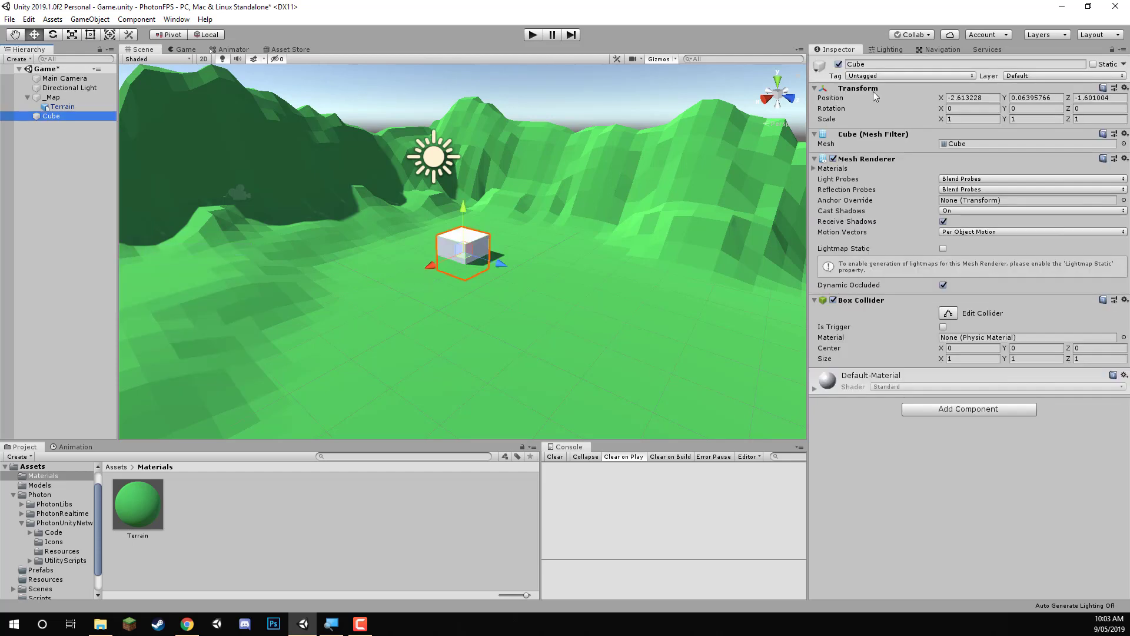
{"action": "left_click", "coordinate": [971, 98]}
{"action": "type", "text": "0"}
{"action": "key", "text": "Tab"}
{"action": "type", "text": "0"}
{"action": "key", "text": "Tab"}
{"action": "type", "text": "0"}
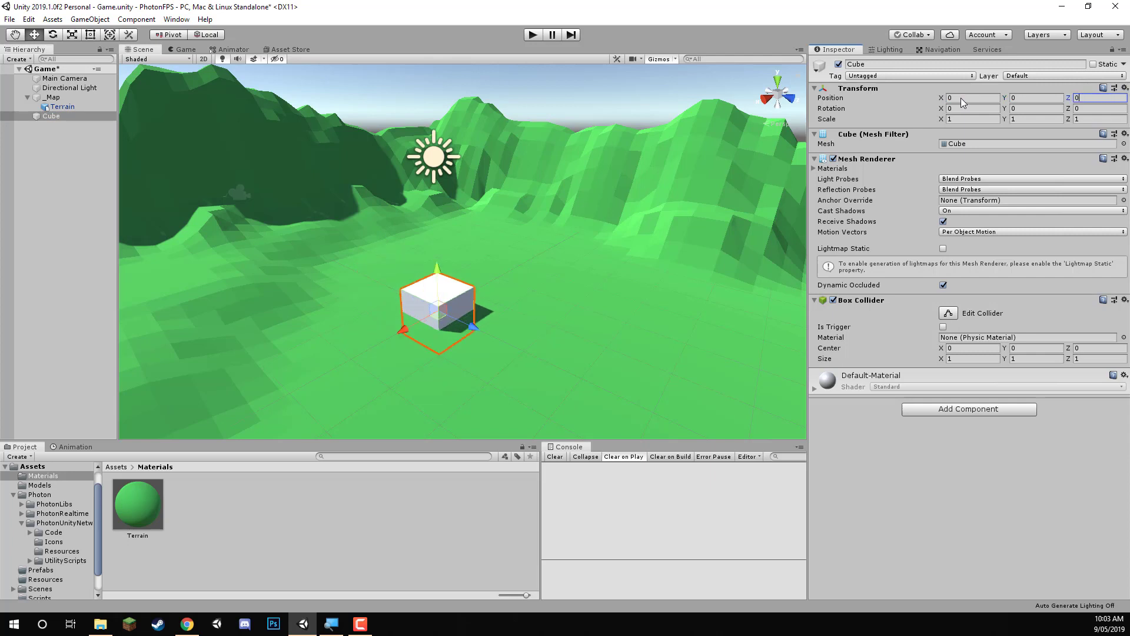
{"action": "left_click", "coordinate": [101, 262]}
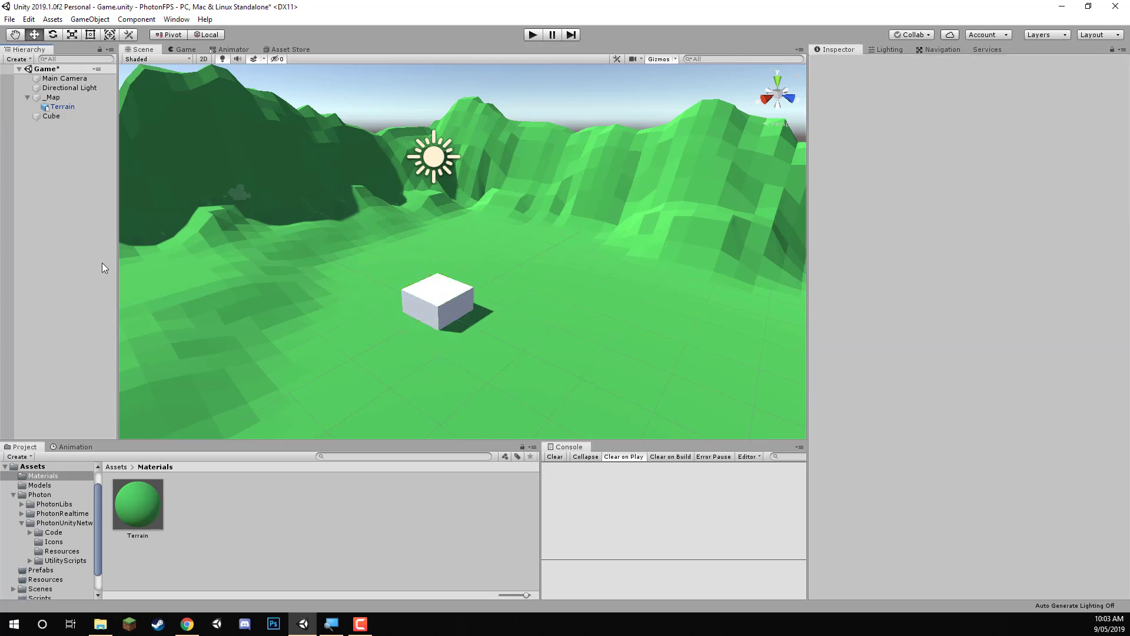
Set the Terrain object's scale to 10 on the X, Y and Z axes
{"action": "left_click_drag", "start_coordinate": [501, 277], "coordinate": [451, 270], "text": "alt"}
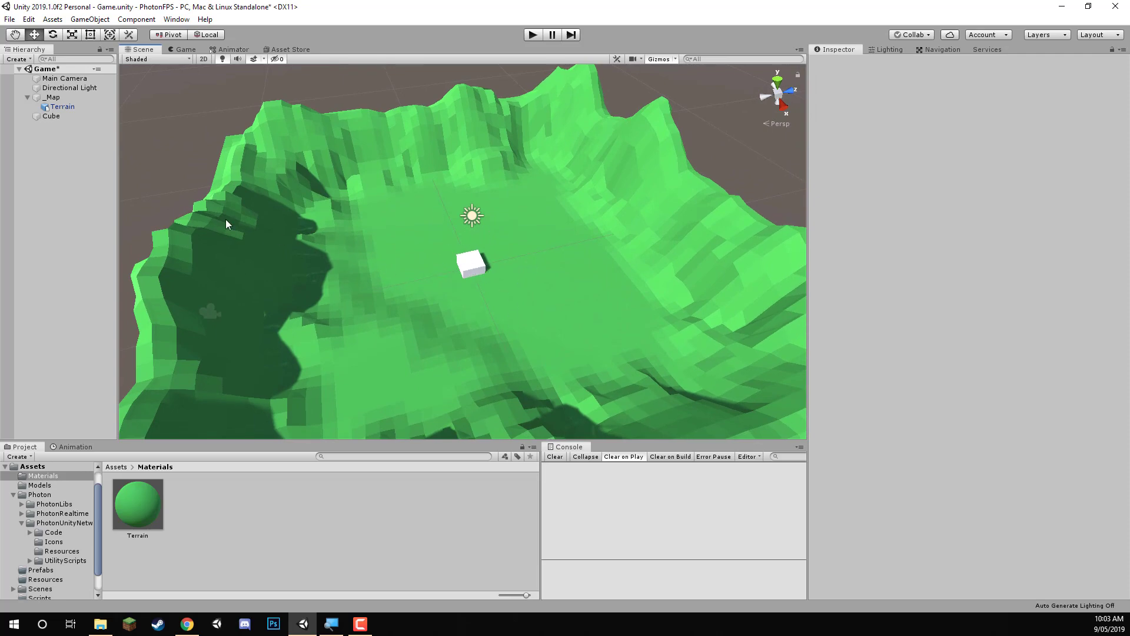
{"action": "left_click", "coordinate": [62, 107]}
{"action": "left_click_drag", "start_coordinate": [453, 276], "coordinate": [478, 281], "text": "alt"}
{"action": "key", "text": "f"}
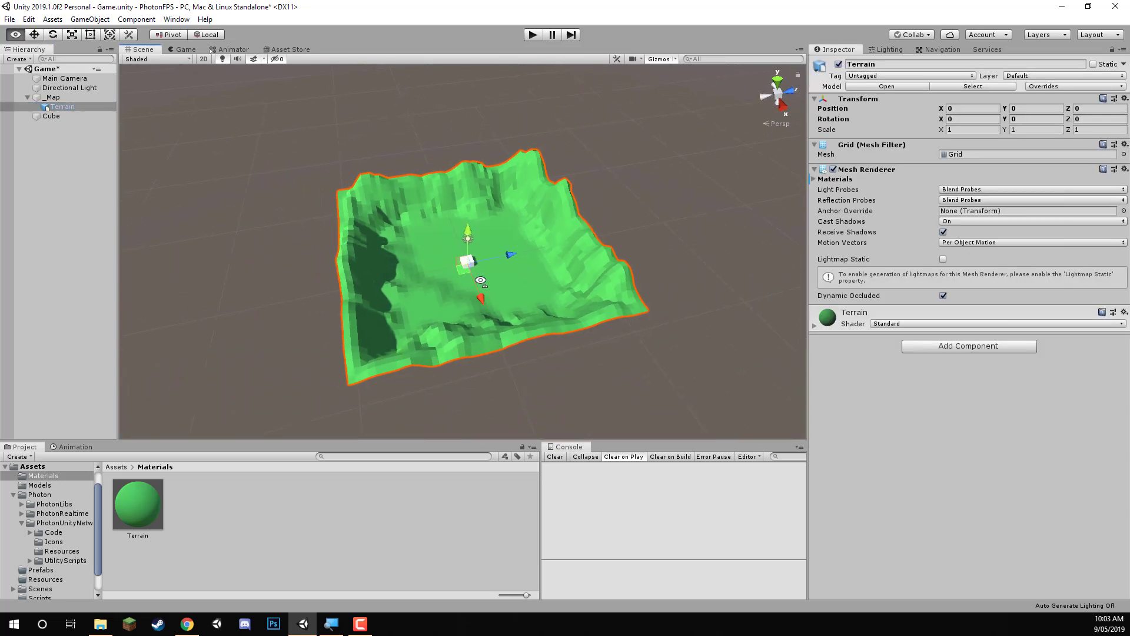
{"action": "left_click", "coordinate": [976, 129]}
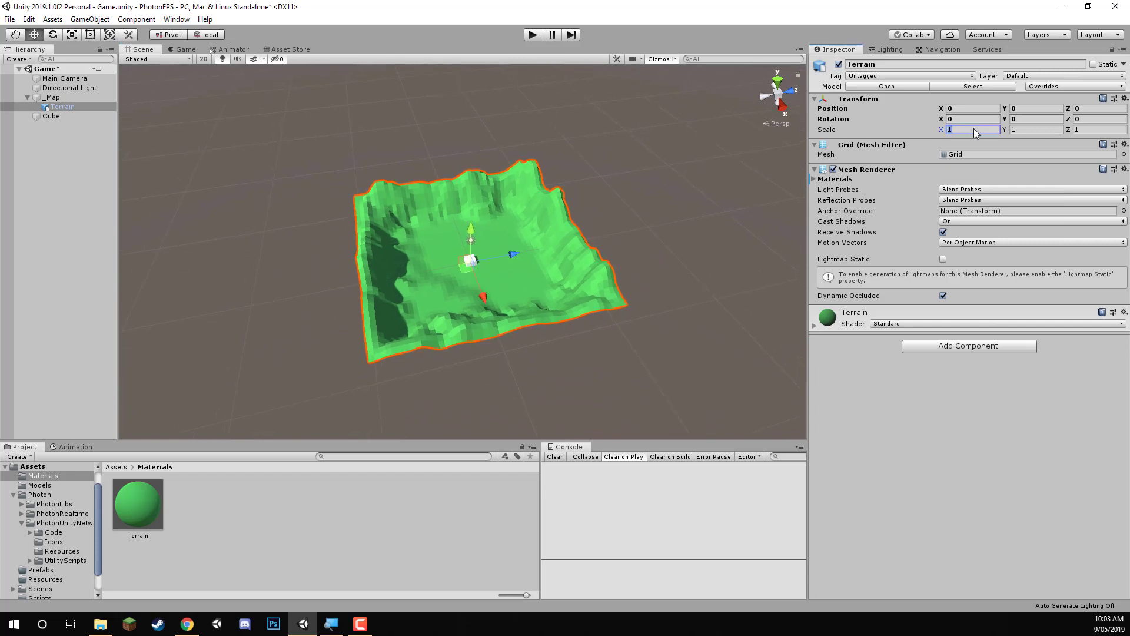
{"action": "type", "text": "10"}
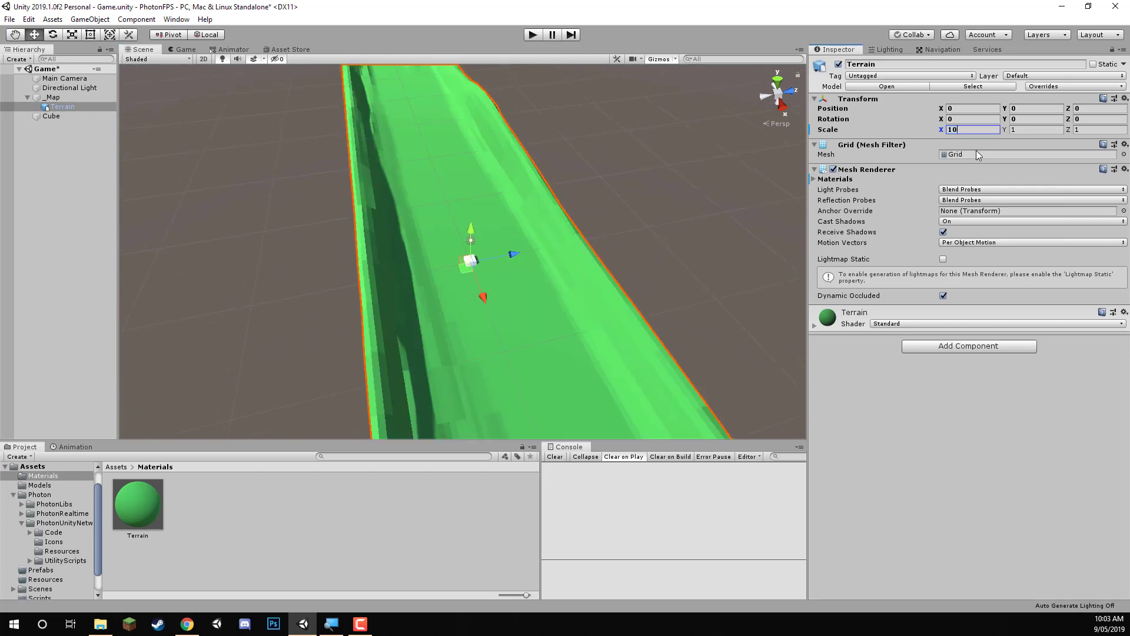
{"action": "key", "text": "Tab"}
{"action": "type", "text": "10"}
{"action": "key", "text": "Tab"}
{"action": "type", "text": "10"}
{"action": "key", "text": "Return"}
{"action": "key", "text": "f"}
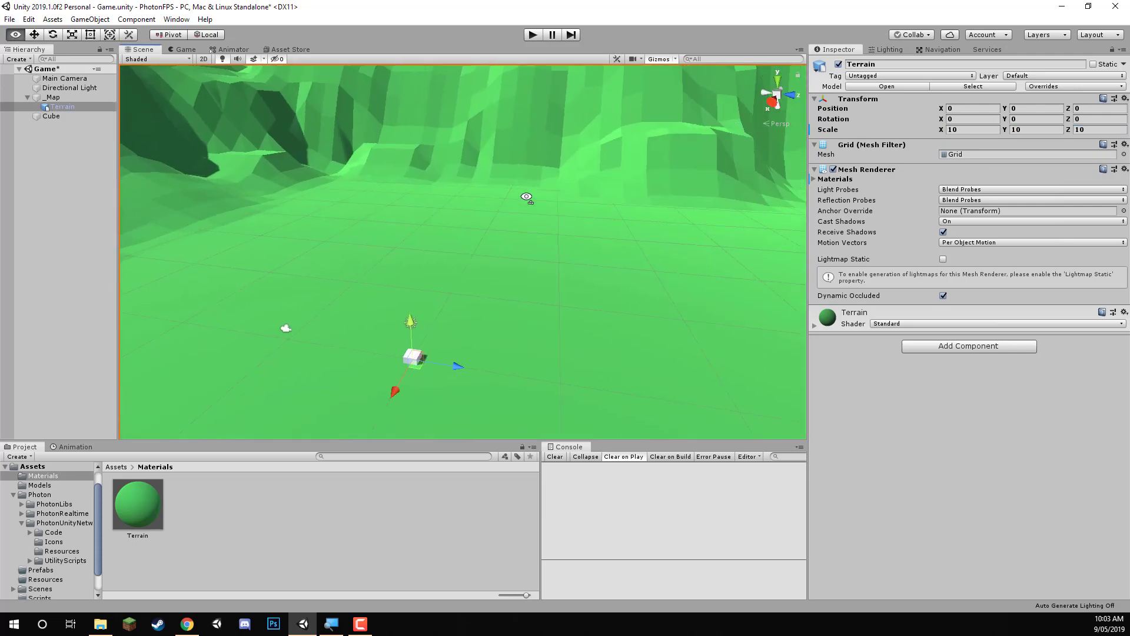
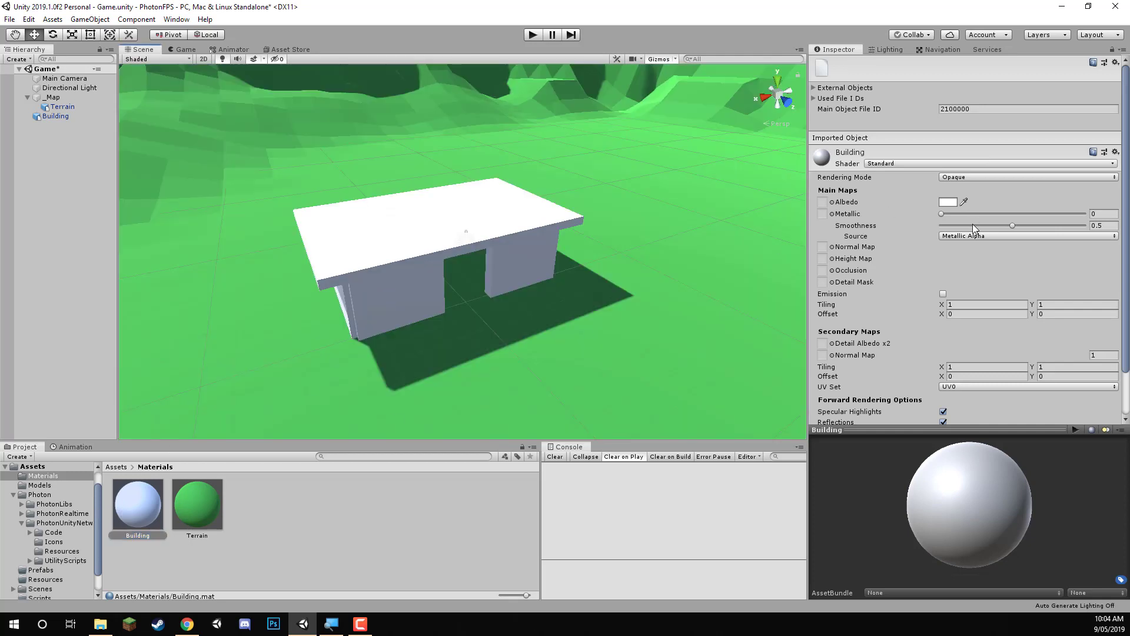
Set the Building material's smoothness to 0 and its albedo colour to a muted brown
{"action": "left_click_drag", "start_coordinate": [973, 225], "coordinate": [924, 226]}
{"action": "left_click", "coordinate": [946, 202]}
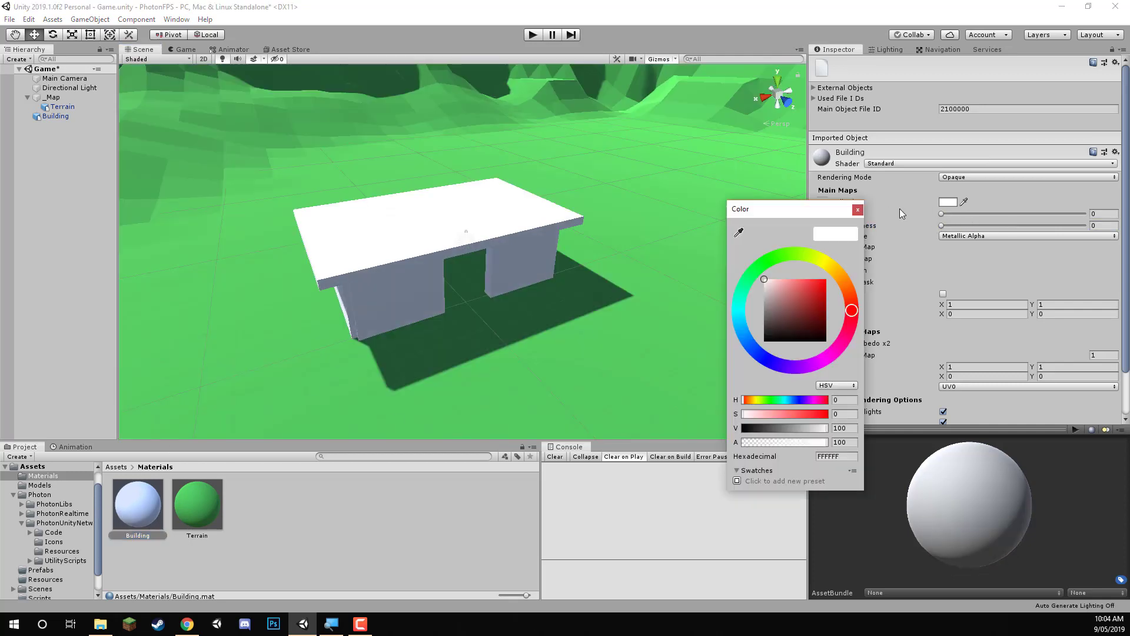
{"action": "left_click", "coordinate": [836, 277]}
{"action": "mouse_move", "coordinate": [800, 298]}
{"action": "left_mouse_down"}
{"action": "mouse_move", "coordinate": [803, 289]}
{"action": "mouse_move", "coordinate": [807, 316]}
{"action": "left_mouse_up"}
Add a Mesh Collider component to the Building object in the scene
{"action": "left_click", "coordinate": [483, 282]}
{"action": "right_click_drag", "start_coordinate": [648, 277], "coordinate": [514, 224]}
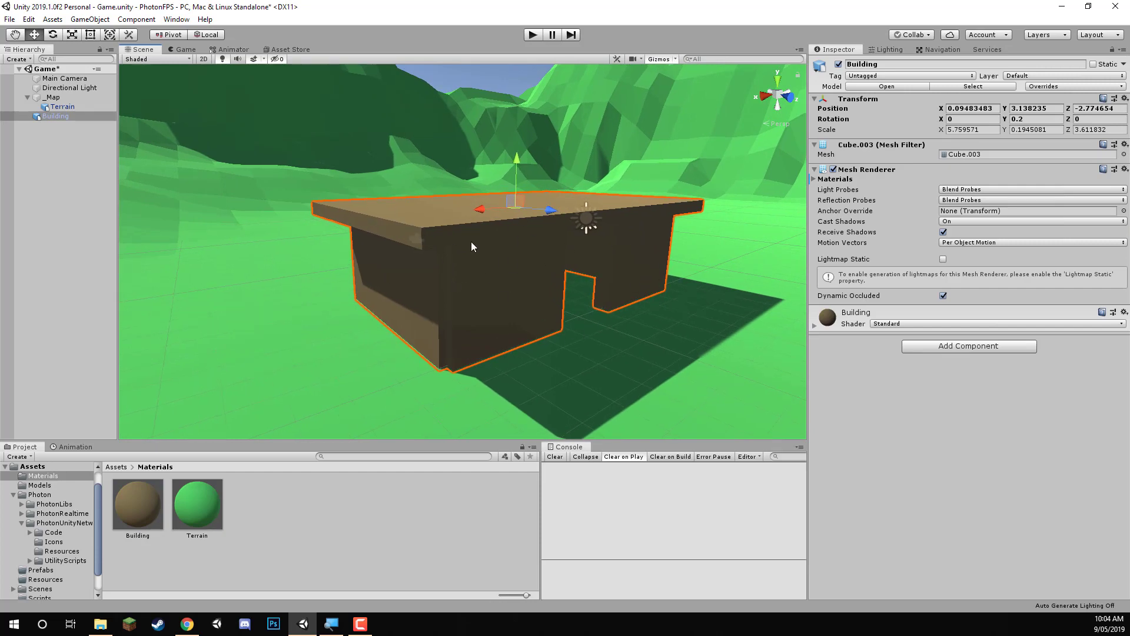
{"action": "left_click", "coordinate": [937, 348]}
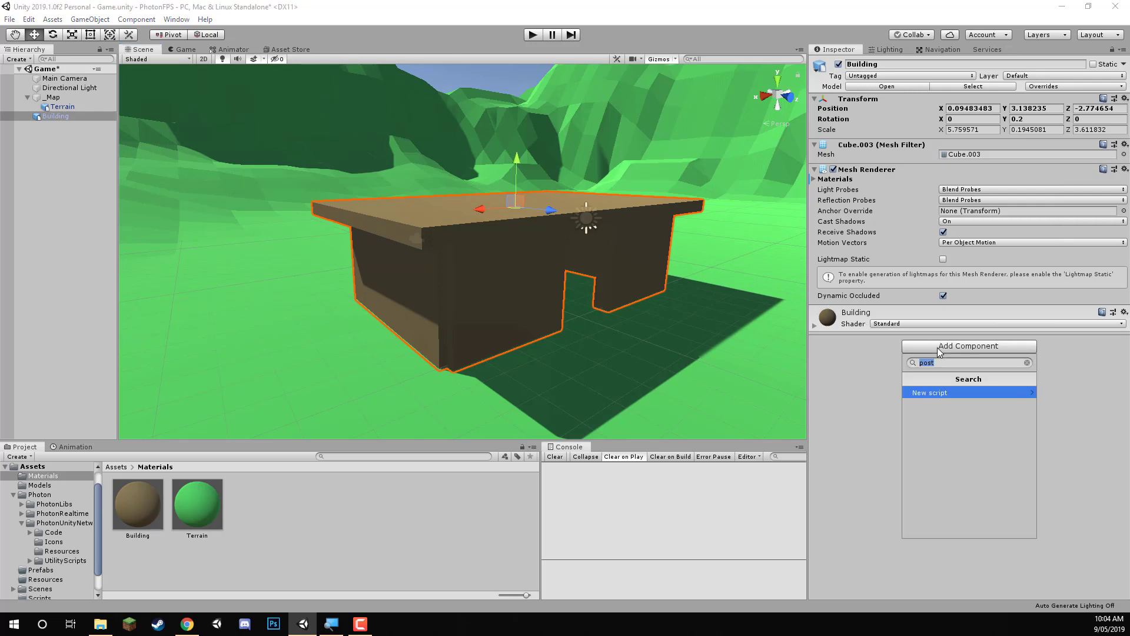
{"action": "type", "text": "mesh"}
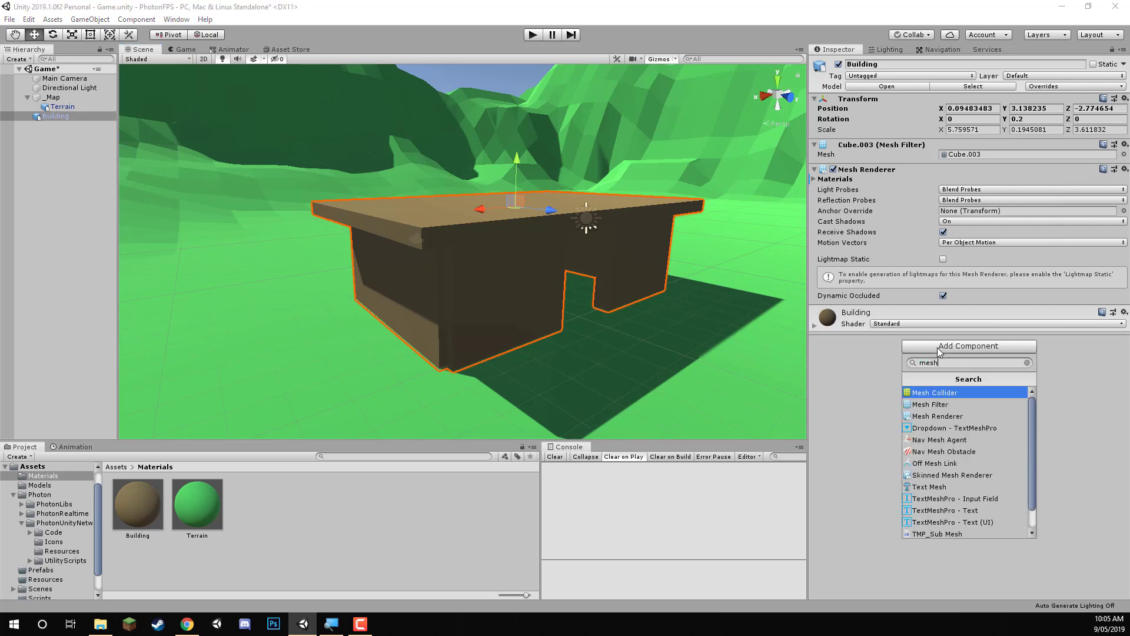
{"action": "key", "text": "Return"}
Examine the building model up close and from different sides in the scene
{"action": "key", "text": "w"}
{"action": "right_click_drag", "start_coordinate": [483, 163], "coordinate": [433, 344]}
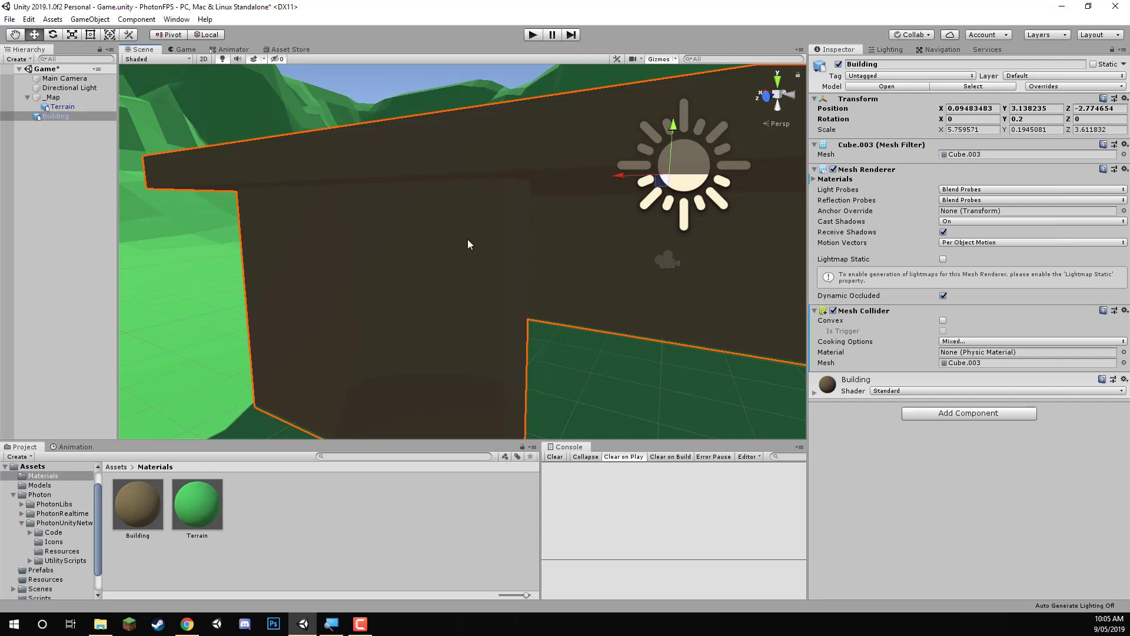
{"action": "right_click_drag", "start_coordinate": [437, 323], "coordinate": [562, 348]}
{"action": "key", "text": "s"}
{"action": "right_click_drag", "start_coordinate": [506, 287], "coordinate": [310, 266]}
{"action": "key", "text": "s"}
{"action": "mouse_move", "coordinate": [406, 260]}
{"action": "right_mouse_down"}
{"action": "mouse_move", "coordinate": [409, 244]}
{"action": "mouse_move", "coordinate": [412, 259]}
{"action": "right_mouse_up"}
{"action": "key", "text": "s"}
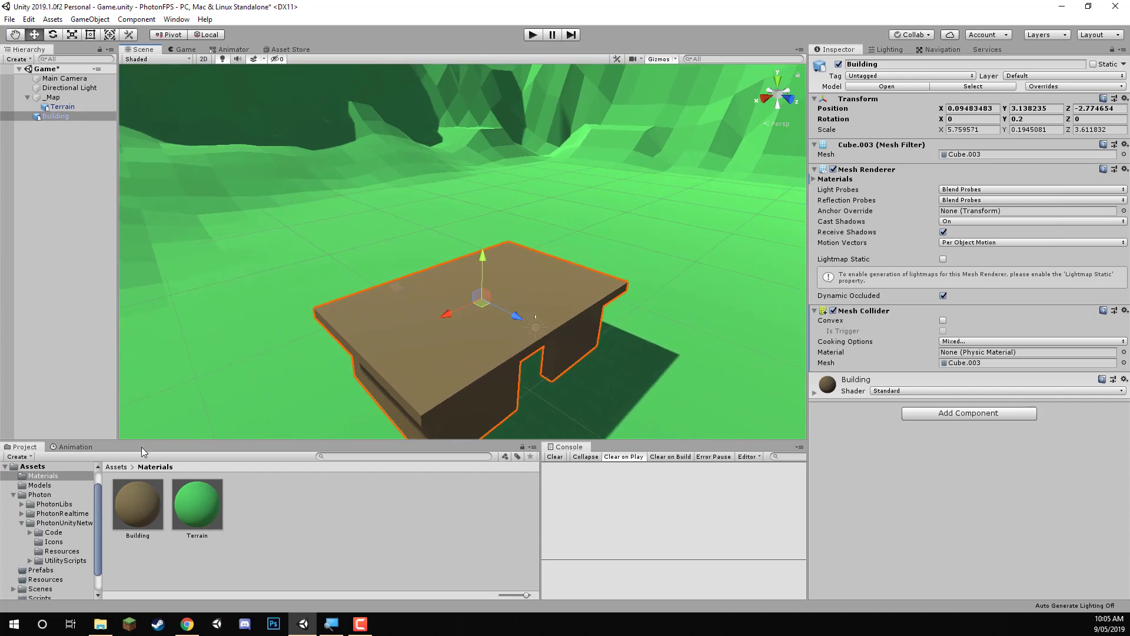
Create an original prefab from the Building object in the Prefabs folder under Assets
{"action": "left_click", "coordinate": [117, 466]}
{"action": "double_click", "coordinate": [304, 511]}
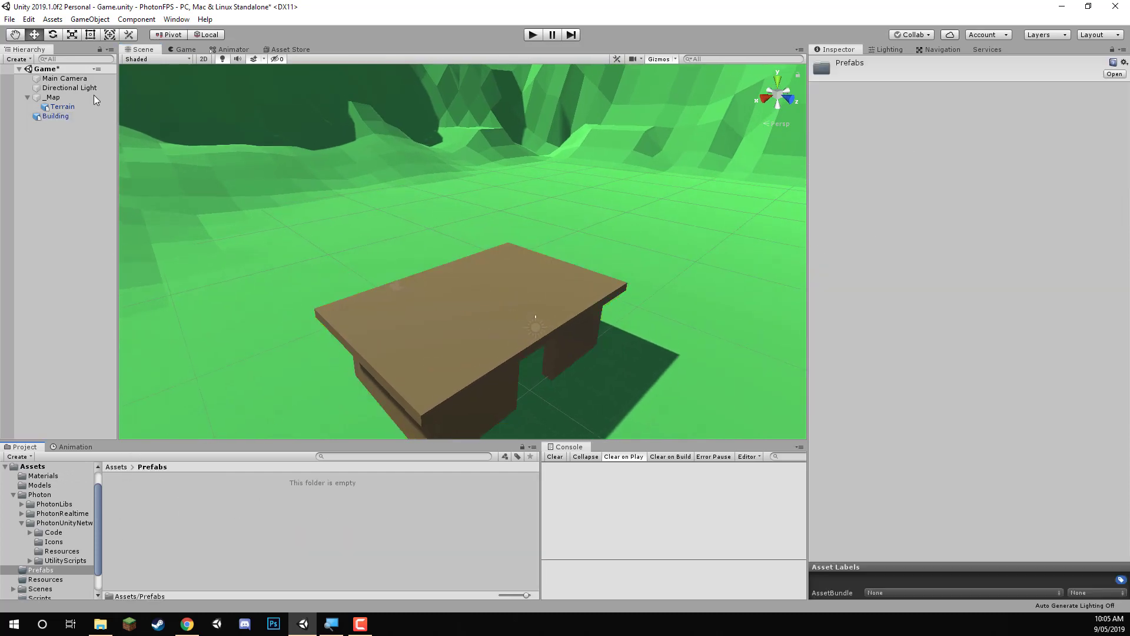
{"action": "left_click", "coordinate": [63, 115]}
{"action": "left_click_drag", "start_coordinate": [521, 274], "coordinate": [465, 307], "text": "alt"}
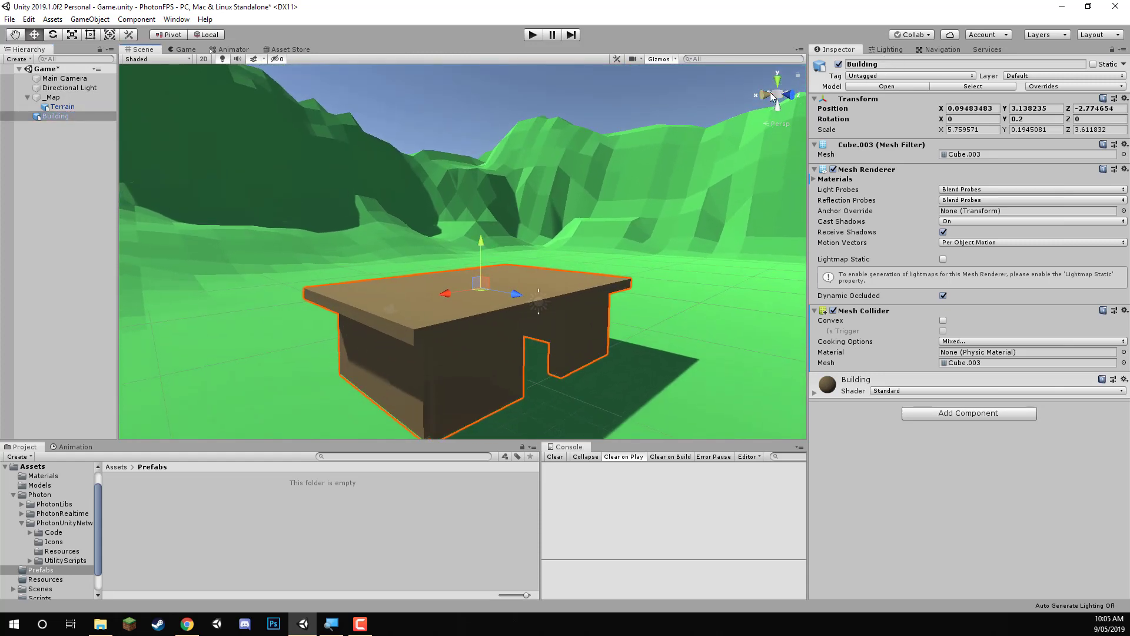
{"action": "left_click_drag", "start_coordinate": [50, 117], "coordinate": [271, 510]}
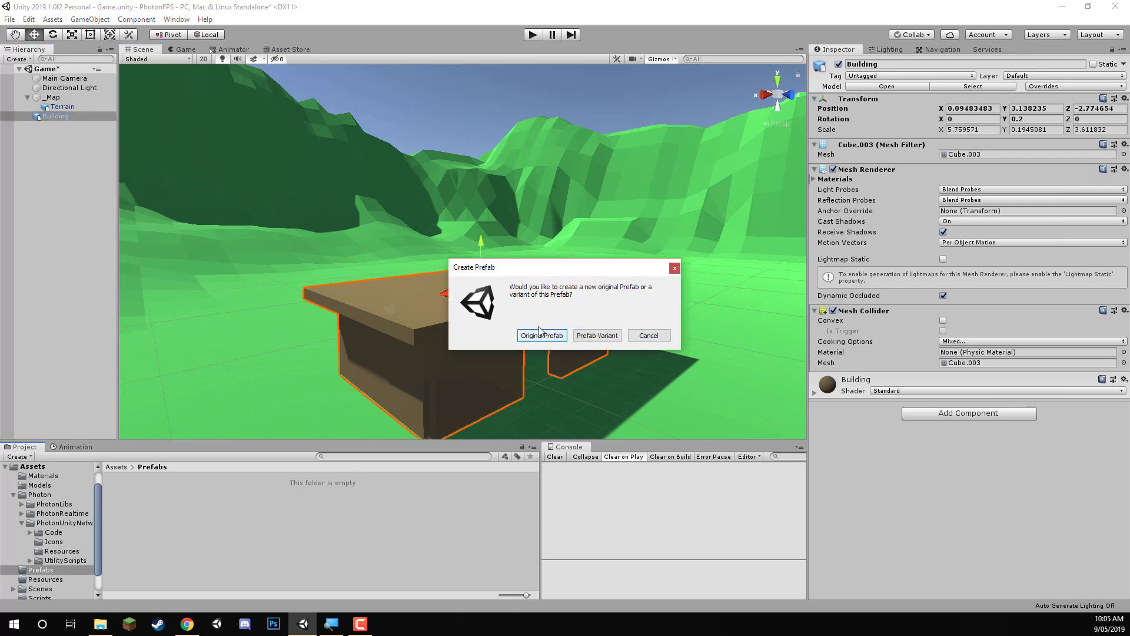
{"action": "left_click", "coordinate": [542, 336]}
{"action": "left_click", "coordinate": [275, 489]}
{"action": "left_click", "coordinate": [125, 490]}
Make the Building object a child of the _Map object
{"action": "left_click", "coordinate": [253, 500]}
{"action": "left_click_drag", "start_coordinate": [275, 171], "coordinate": [415, 241], "text": "alt"}
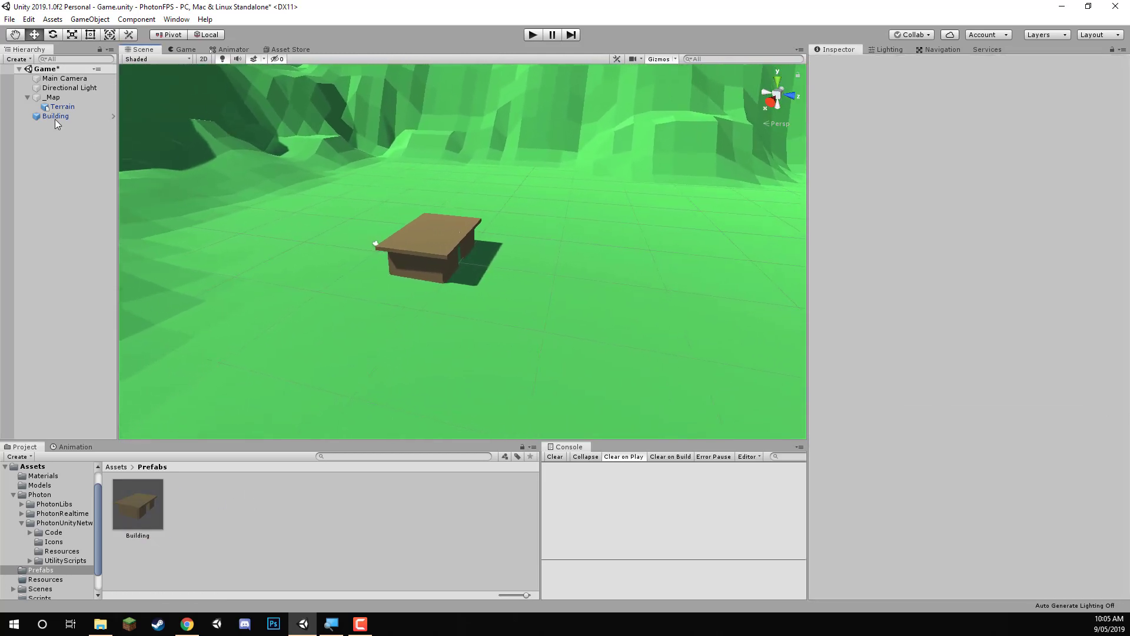
{"action": "left_click_drag", "start_coordinate": [44, 117], "coordinate": [51, 115]}
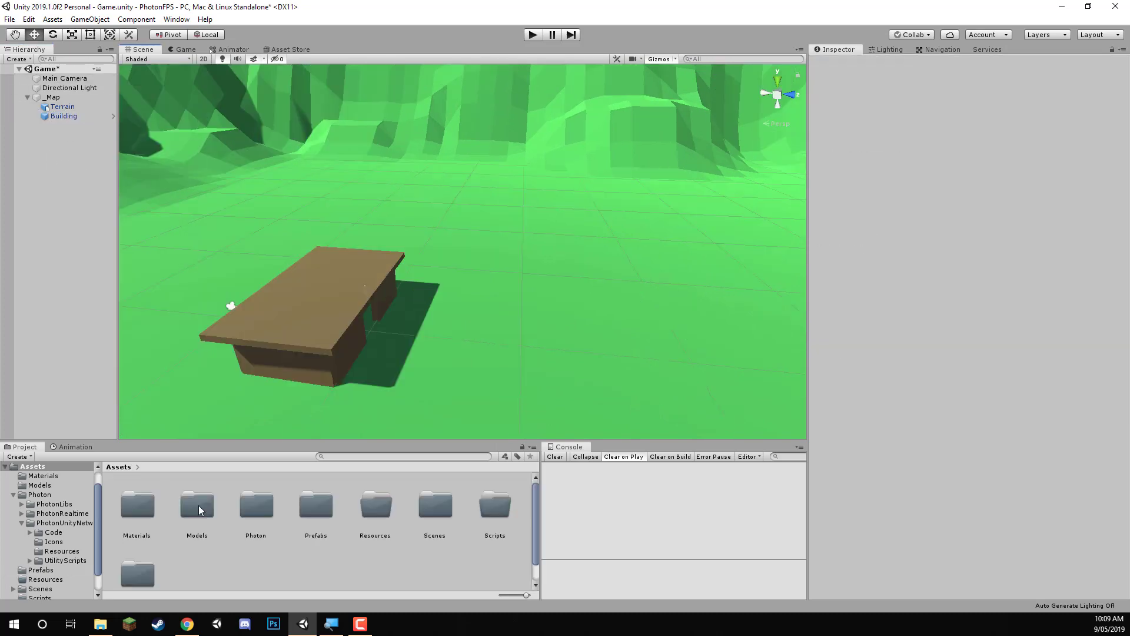
Place the Barrier model from the Models folder in the scene beside the building and add a Mesh Collider to it
{"action": "double_click", "coordinate": [199, 506]}
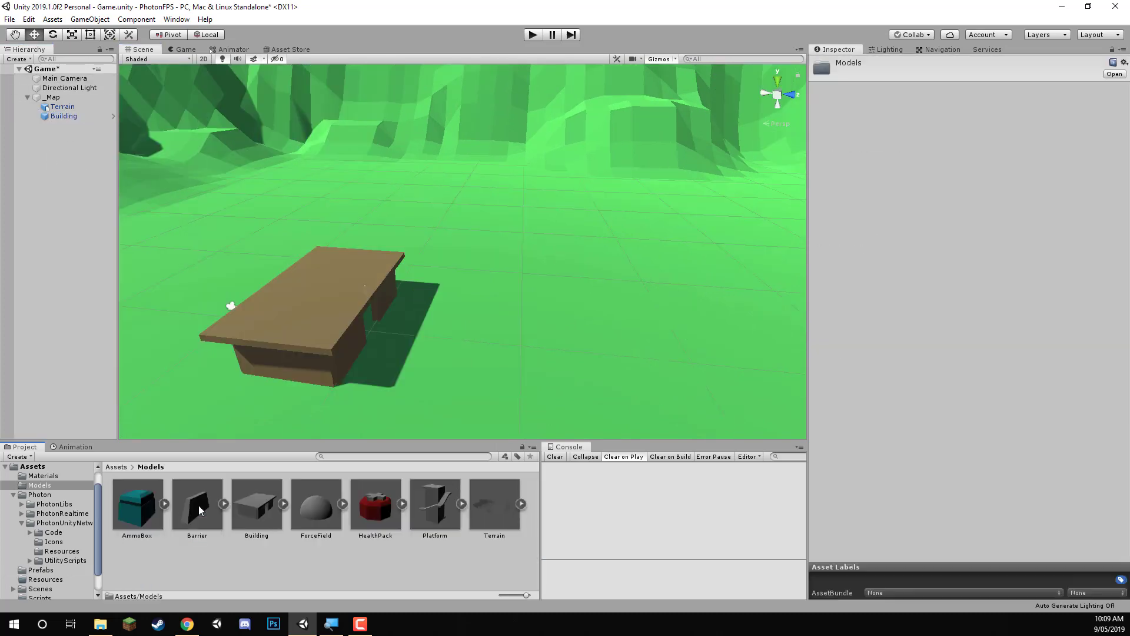
{"action": "left_click_drag", "start_coordinate": [199, 505], "coordinate": [365, 277]}
{"action": "left_click_drag", "start_coordinate": [412, 304], "coordinate": [603, 352], "text": "alt"}
{"action": "scroll", "coordinate": [394, 312], "scroll_direction": "up", "scroll_amount": 3}
{"action": "scroll", "coordinate": [394, 312], "scroll_direction": "up", "scroll_amount": 3}
{"action": "scroll", "coordinate": [388, 318], "scroll_direction": "down", "scroll_amount": 3}
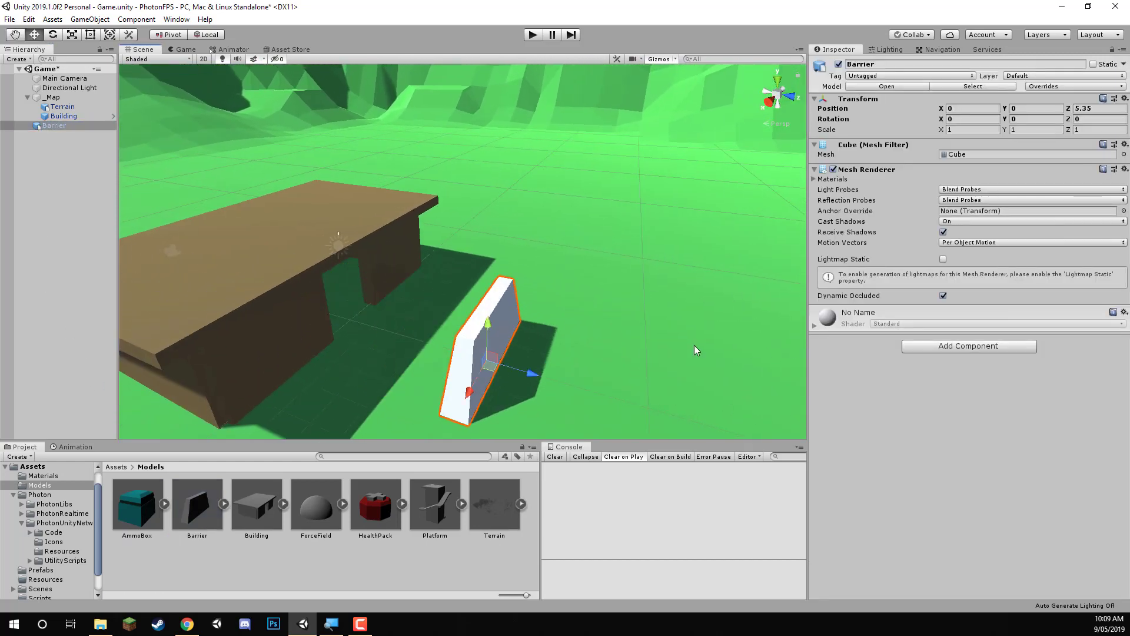
{"action": "left_click", "coordinate": [943, 347]}
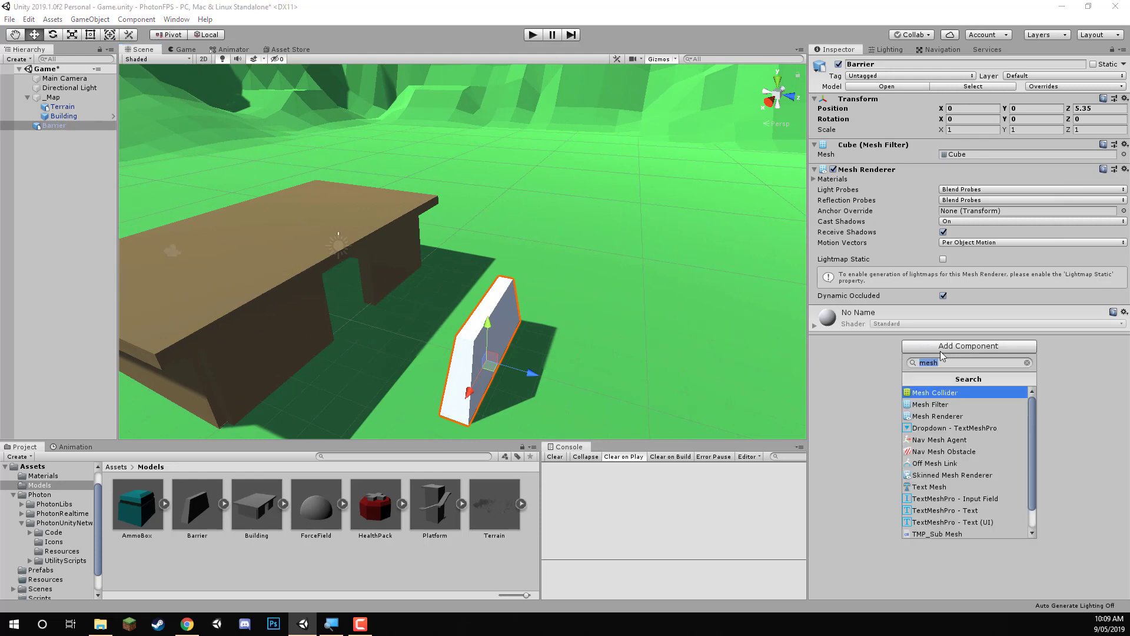
{"action": "left_click", "coordinate": [938, 393]}
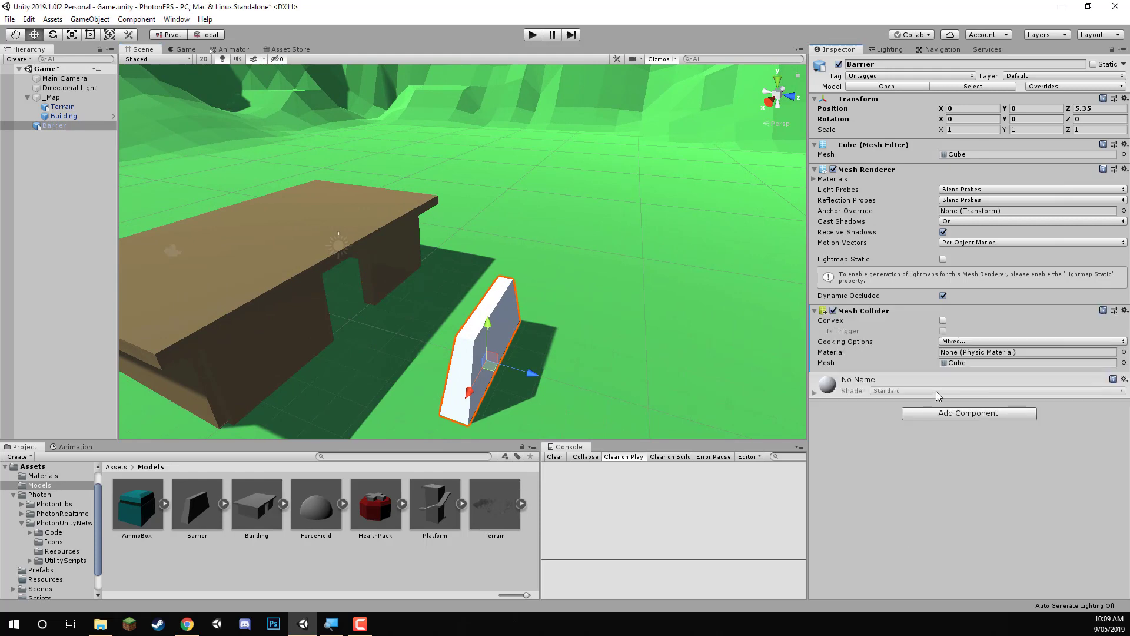
Create a new material named Barrier in the Materials folder under Assets
{"action": "left_click", "coordinate": [121, 467]}
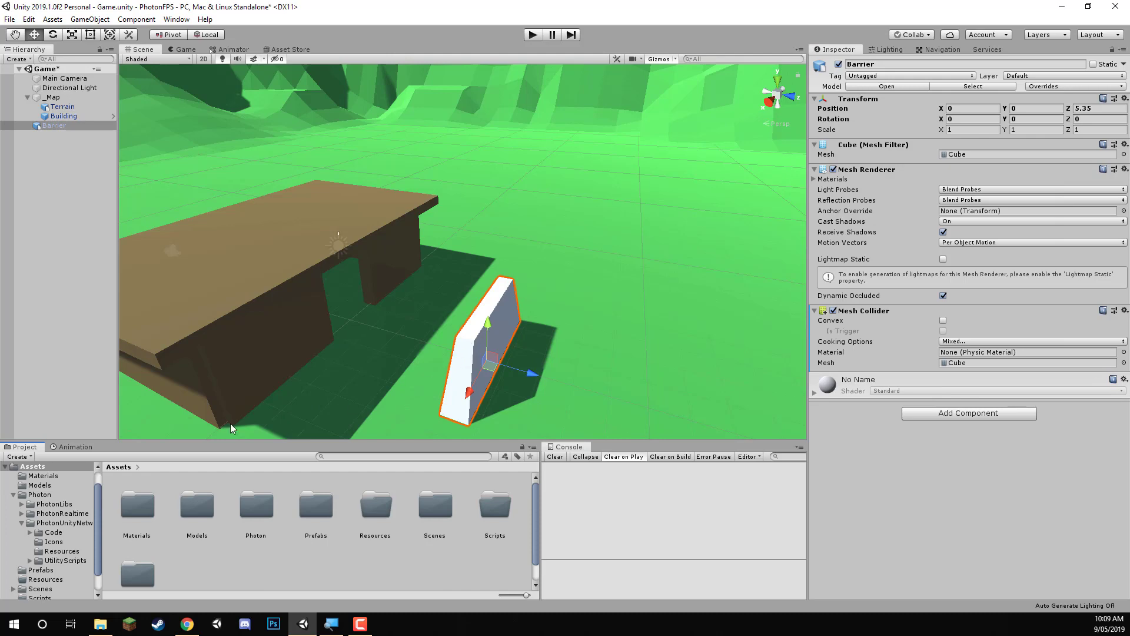
{"action": "double_click", "coordinate": [130, 496]}
{"action": "right_click", "coordinate": [258, 482]}
{"action": "mouse_move", "coordinate": [342, 218]}
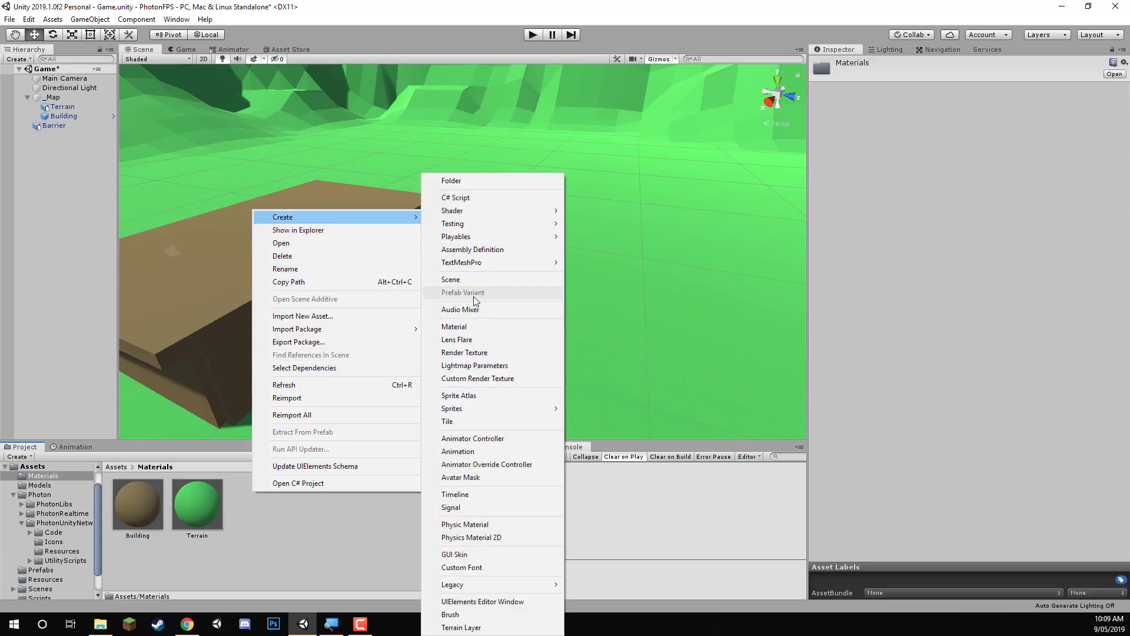
{"action": "left_click", "coordinate": [475, 326]}
{"action": "type", "text": "Bar"}
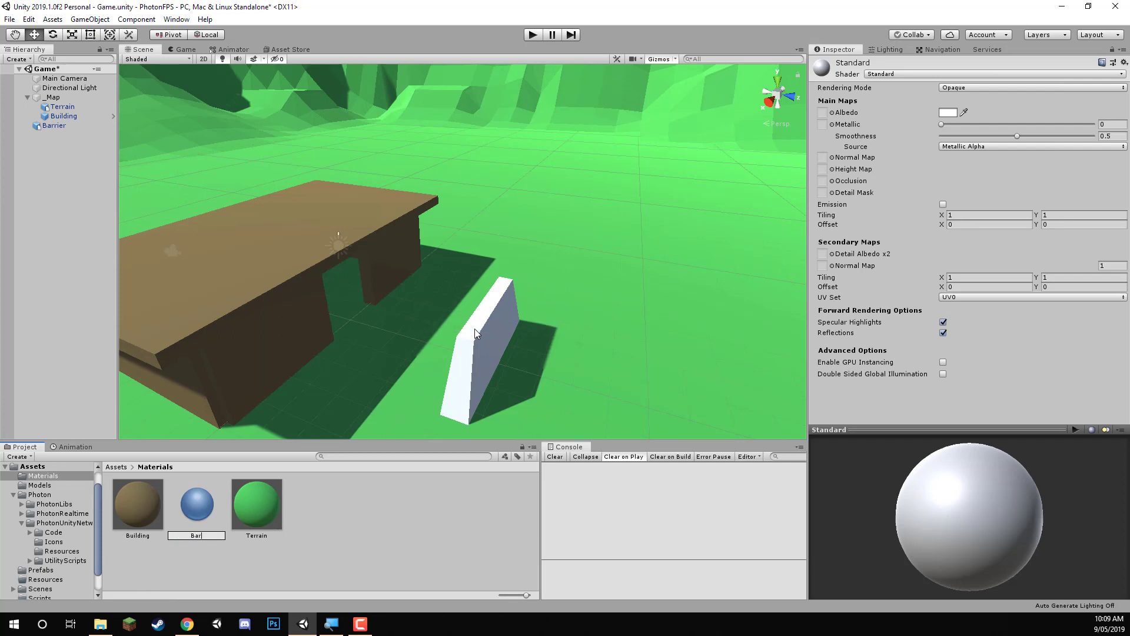
{"action": "type", "text": "rier"}
{"action": "key", "text": "Return"}
Apply the Barrier material to the barrier with smoothness 0 and a dark grey albedo colour, and save the scene
{"action": "left_click_drag", "start_coordinate": [164, 499], "coordinate": [471, 374]}
{"action": "left_click_drag", "start_coordinate": [1011, 227], "coordinate": [915, 227]}
{"action": "left_click", "coordinate": [947, 203]}
{"action": "left_click_drag", "start_coordinate": [776, 301], "coordinate": [744, 325]}
{"action": "left_click", "coordinate": [438, 508]}
{"action": "key", "text": "ctrl+s"}
Create an original prefab from the Barrier object in the Prefabs folder
{"action": "left_click", "coordinate": [113, 467]}
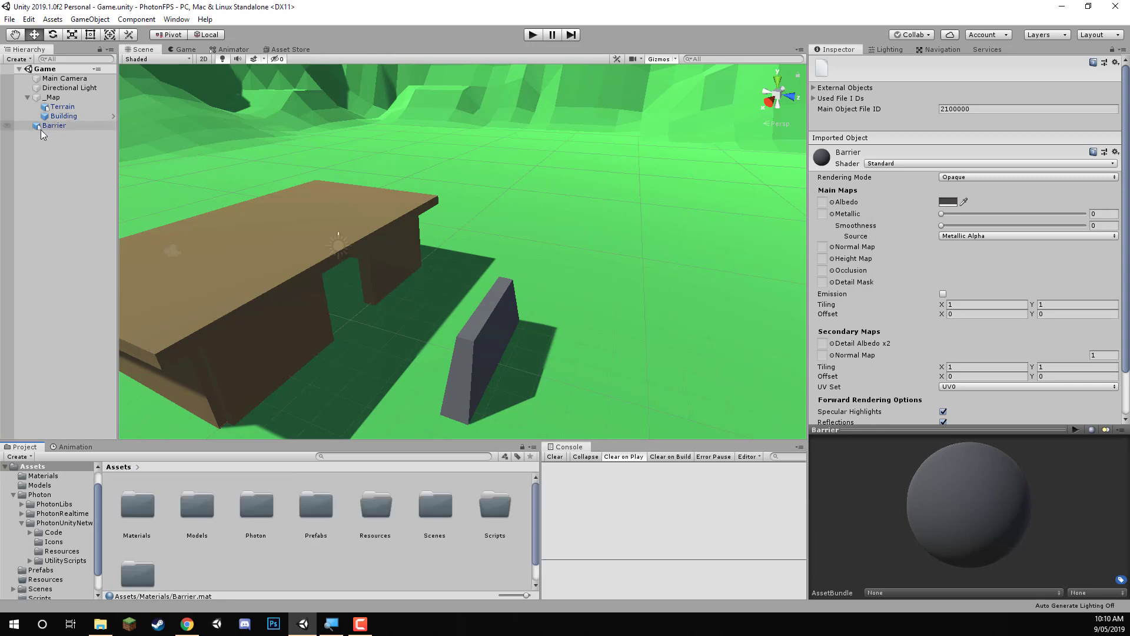
{"action": "left_click", "coordinate": [46, 117]}
{"action": "left_click", "coordinate": [47, 126]}
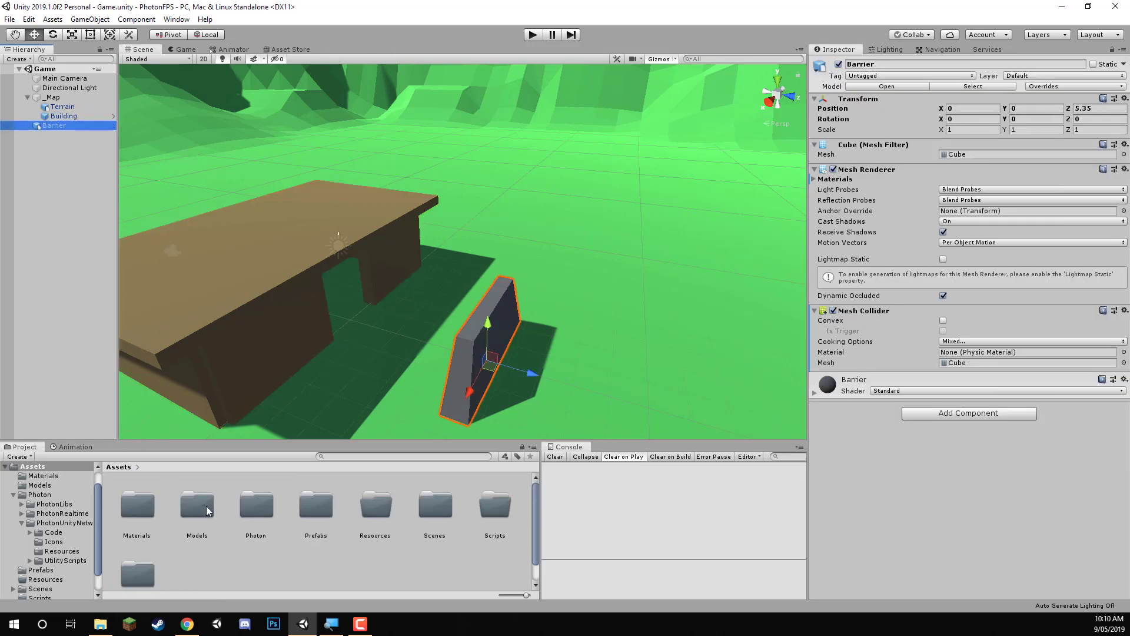
{"action": "double_click", "coordinate": [316, 509]}
{"action": "left_click_drag", "start_coordinate": [52, 126], "coordinate": [226, 483]}
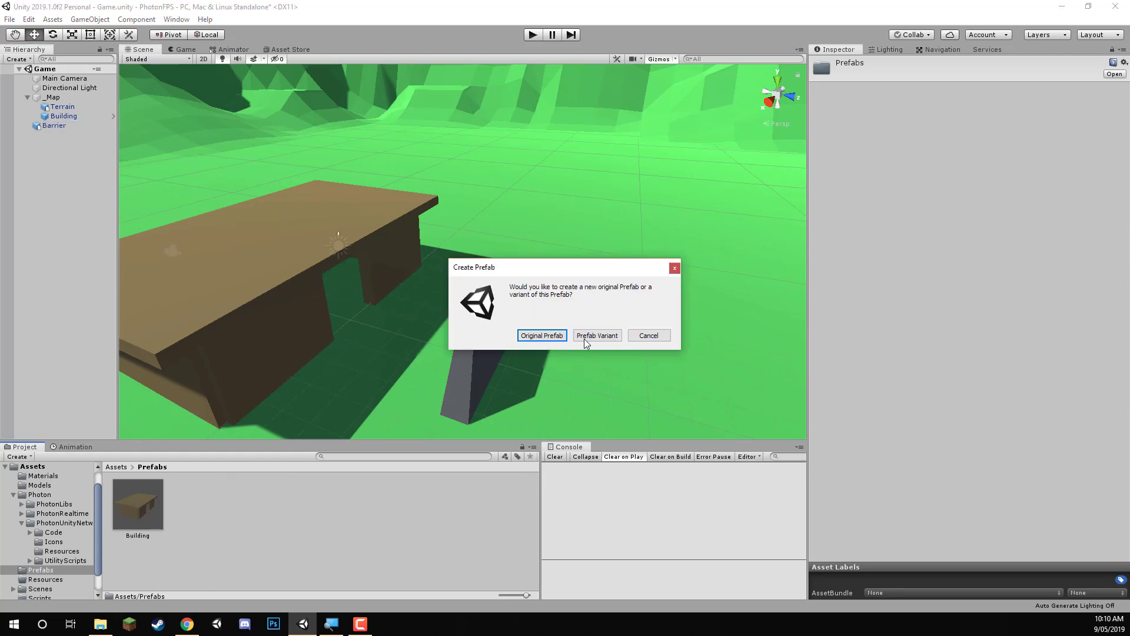
{"action": "left_click", "coordinate": [540, 335]}
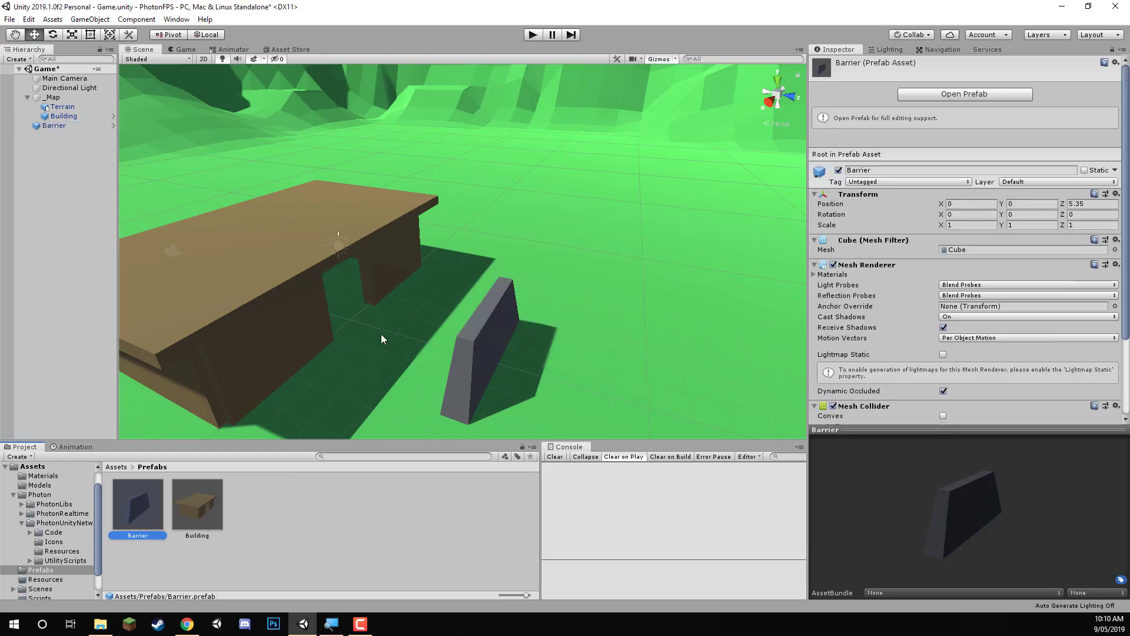
Place the Platform model from the Models folder in the scene on the ground beyond the barrier
{"action": "left_click", "coordinate": [116, 467]}
{"action": "left_click_drag", "start_coordinate": [277, 329], "coordinate": [352, 338], "text": "alt"}
{"action": "double_click", "coordinate": [210, 506]}
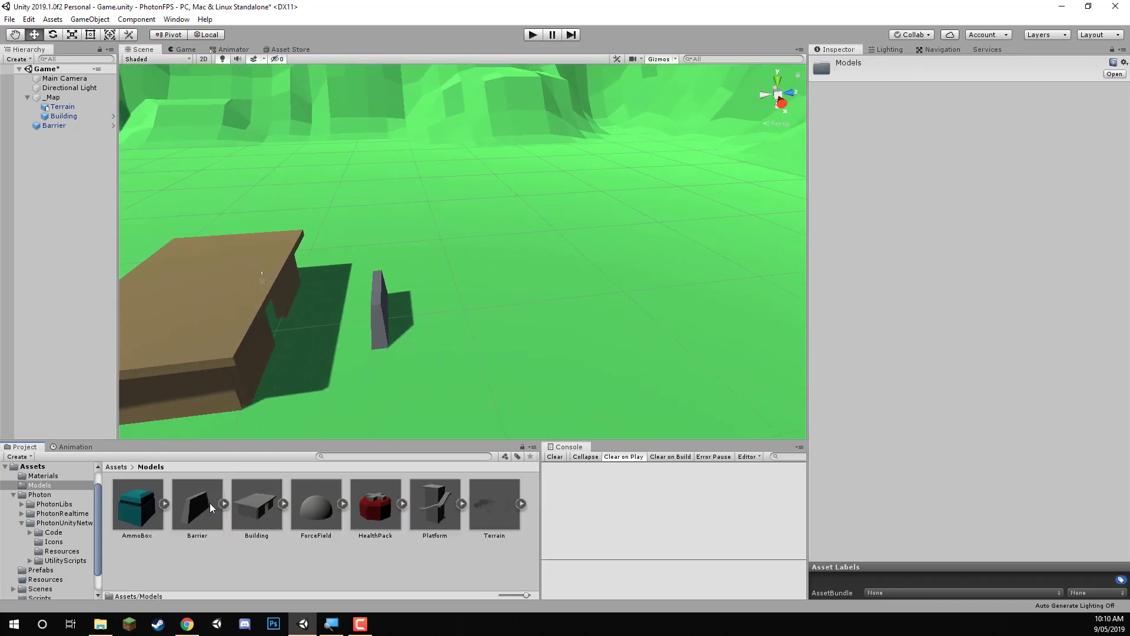
{"action": "left_click_drag", "start_coordinate": [430, 517], "coordinate": [443, 206]}
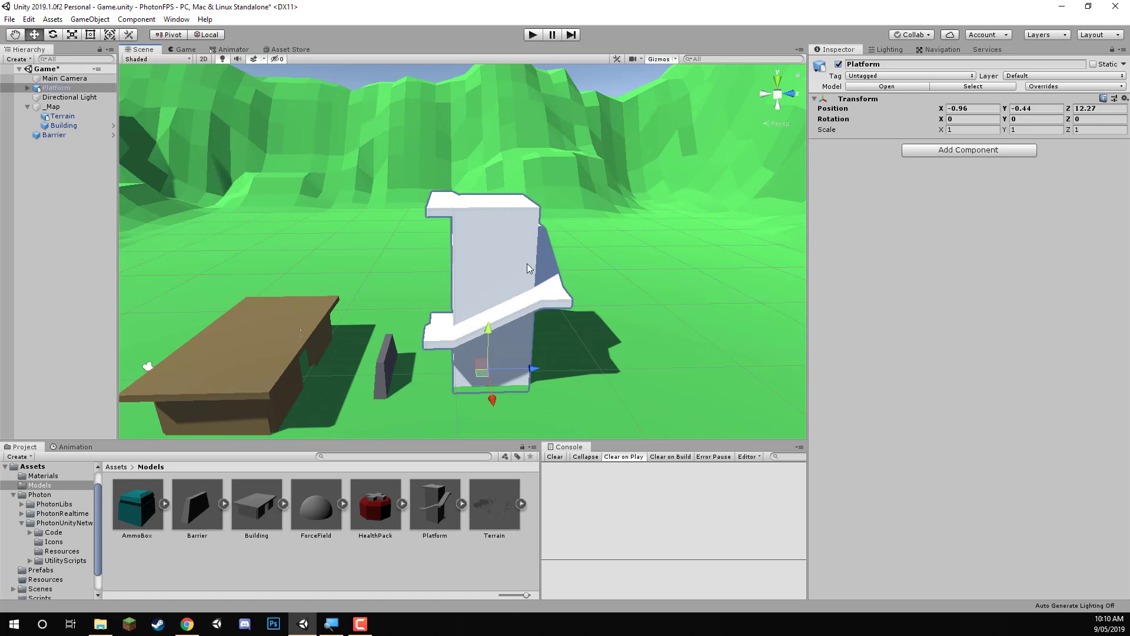
{"action": "right_click_drag", "start_coordinate": [528, 263], "coordinate": [353, 411]}
Apply the Building material to the platform's walkways and the Barrier material to its central tower
{"action": "left_click", "coordinate": [119, 468]}
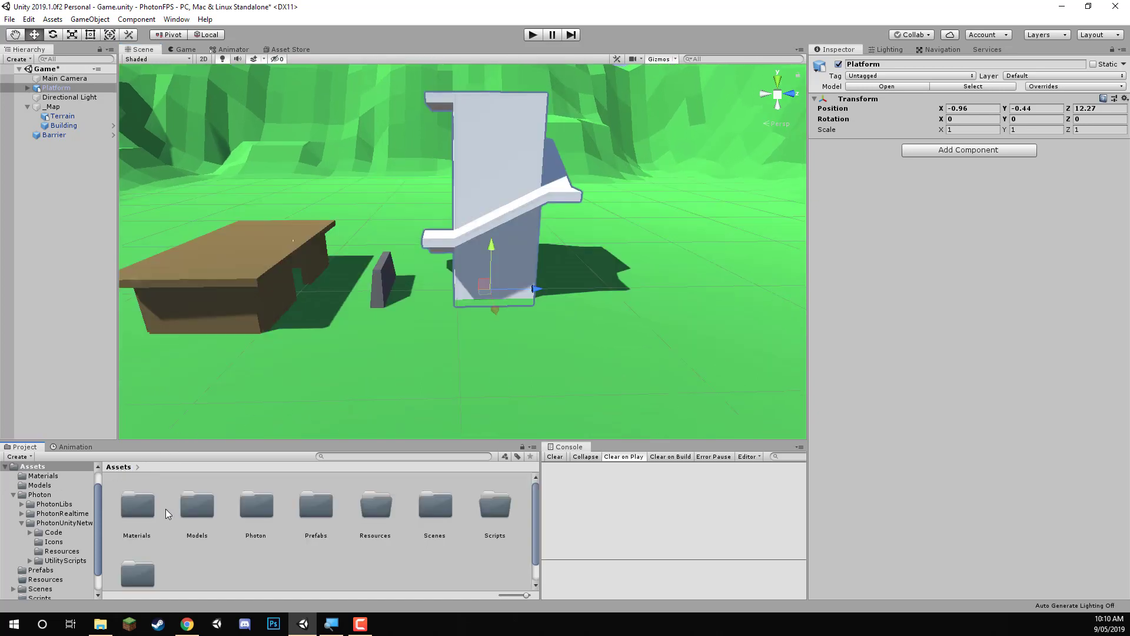
{"action": "double_click", "coordinate": [141, 507]}
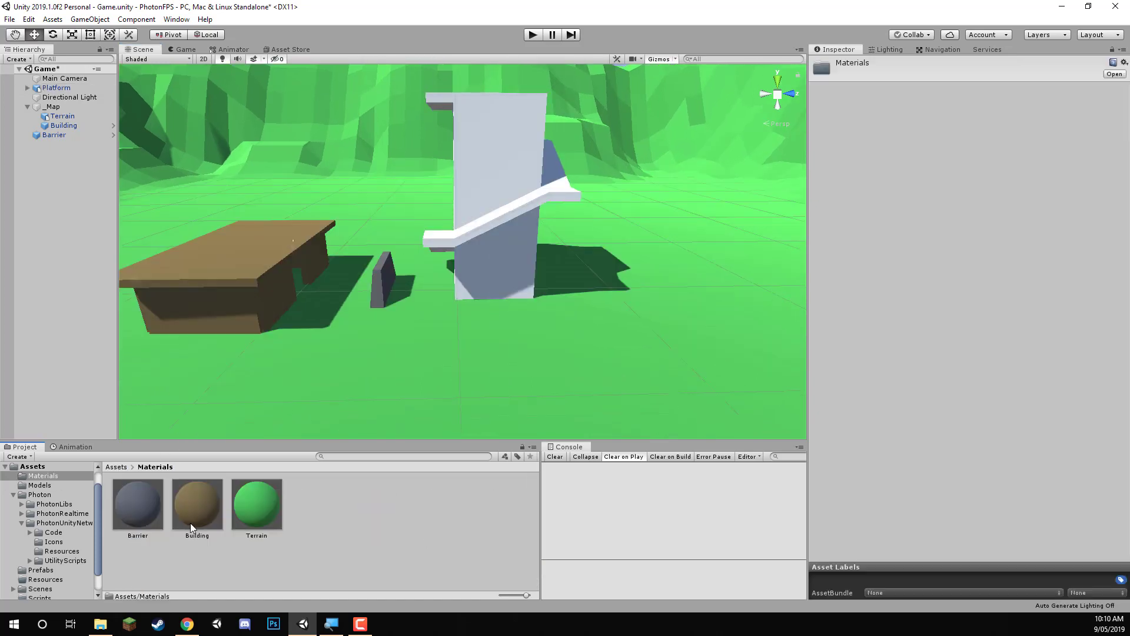
{"action": "left_click_drag", "start_coordinate": [190, 523], "coordinate": [445, 236]}
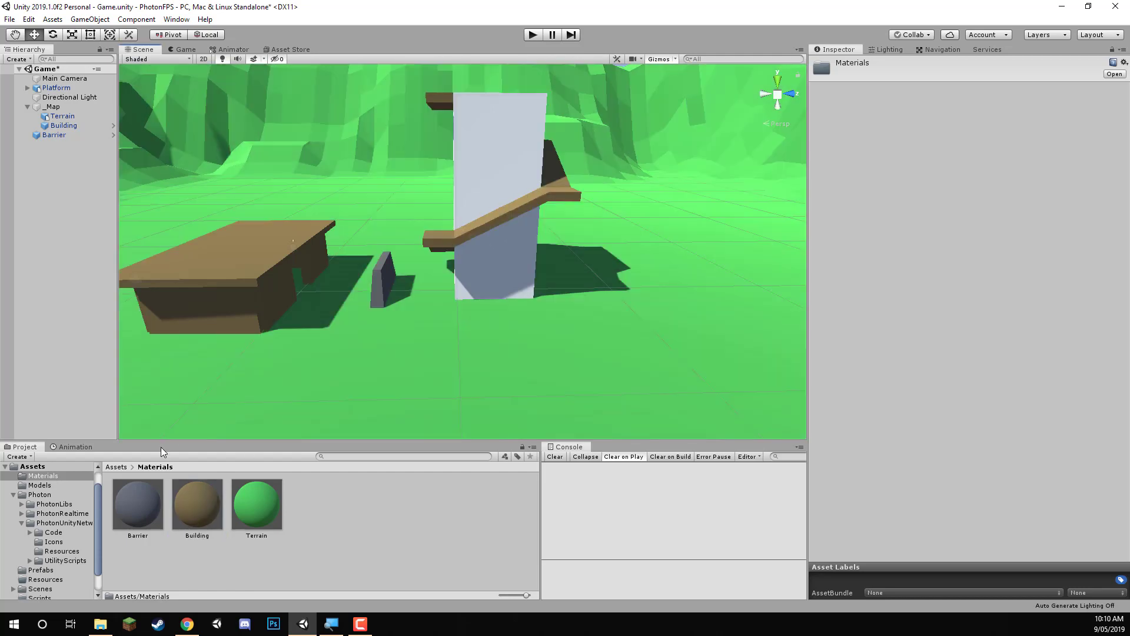
{"action": "left_click_drag", "start_coordinate": [150, 494], "coordinate": [487, 167]}
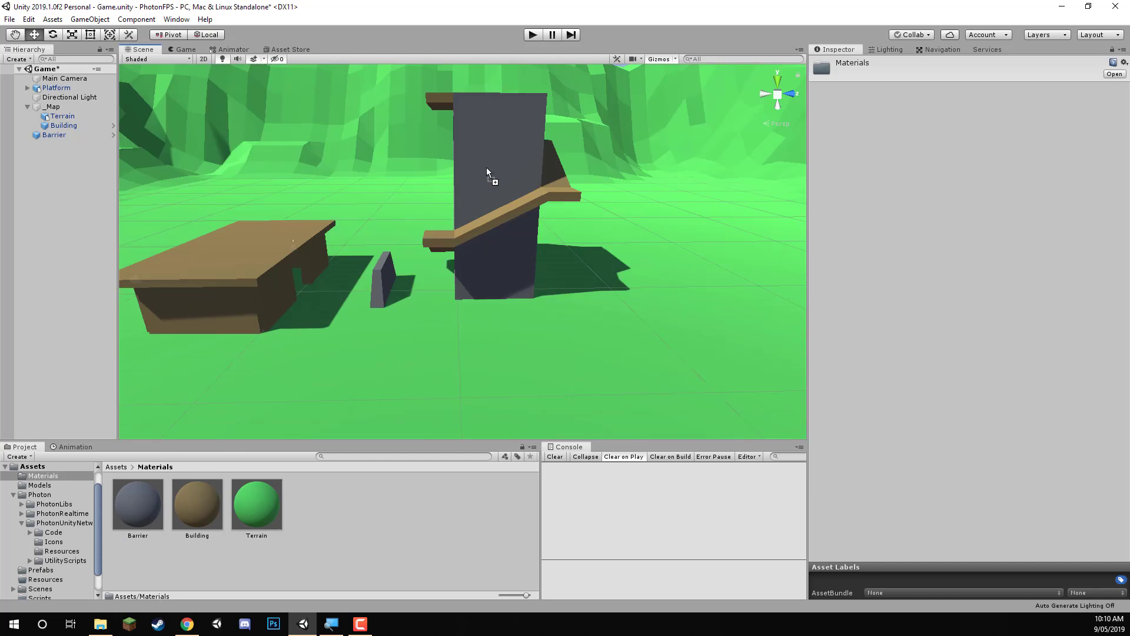
{"action": "right_click_drag", "start_coordinate": [486, 167], "coordinate": [469, 190]}
{"action": "left_click_drag", "start_coordinate": [470, 190], "coordinate": [542, 238], "text": "alt"}
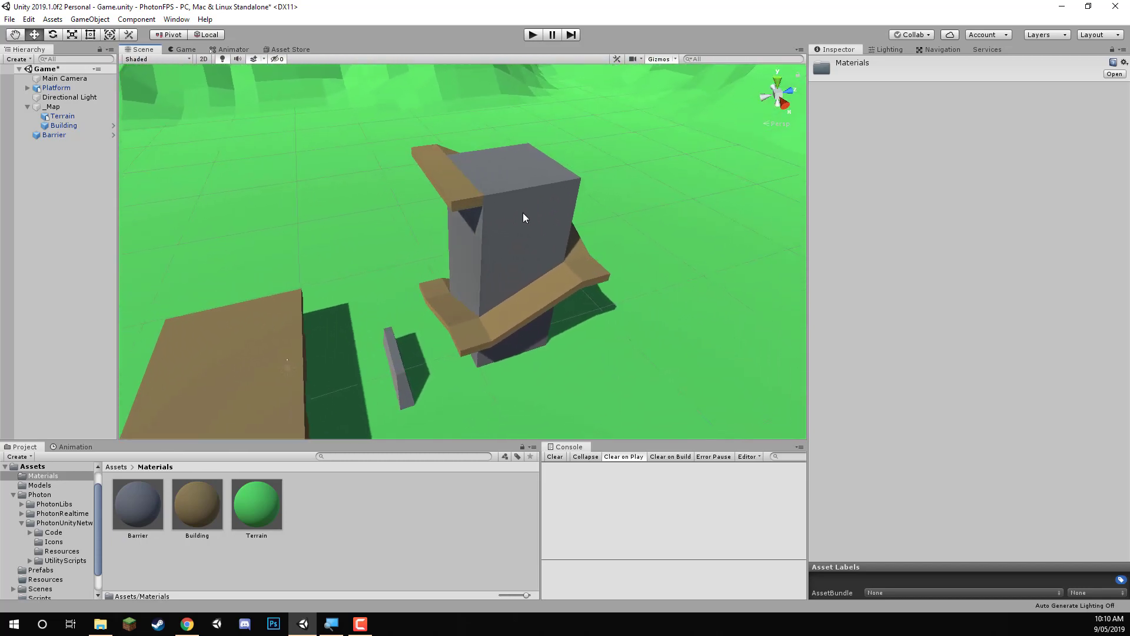
Make the Barrier object a child of the _Map object
{"action": "left_click_drag", "start_coordinate": [519, 279], "coordinate": [477, 289], "text": "alt"}
{"action": "left_click_drag", "start_coordinate": [493, 331], "coordinate": [383, 324], "text": "alt"}
{"action": "left_click_drag", "start_coordinate": [138, 503], "coordinate": [54, 136]}
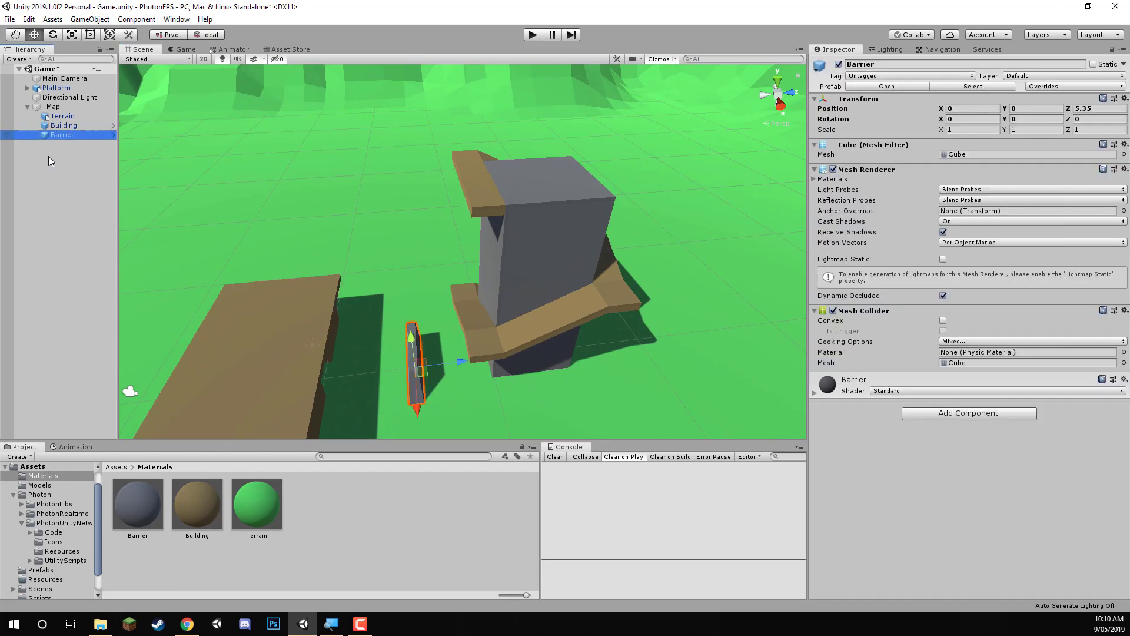
Create an original prefab from the Platform object in the Prefabs folder
{"action": "left_click", "coordinate": [116, 466]}
{"action": "double_click", "coordinate": [316, 505]}
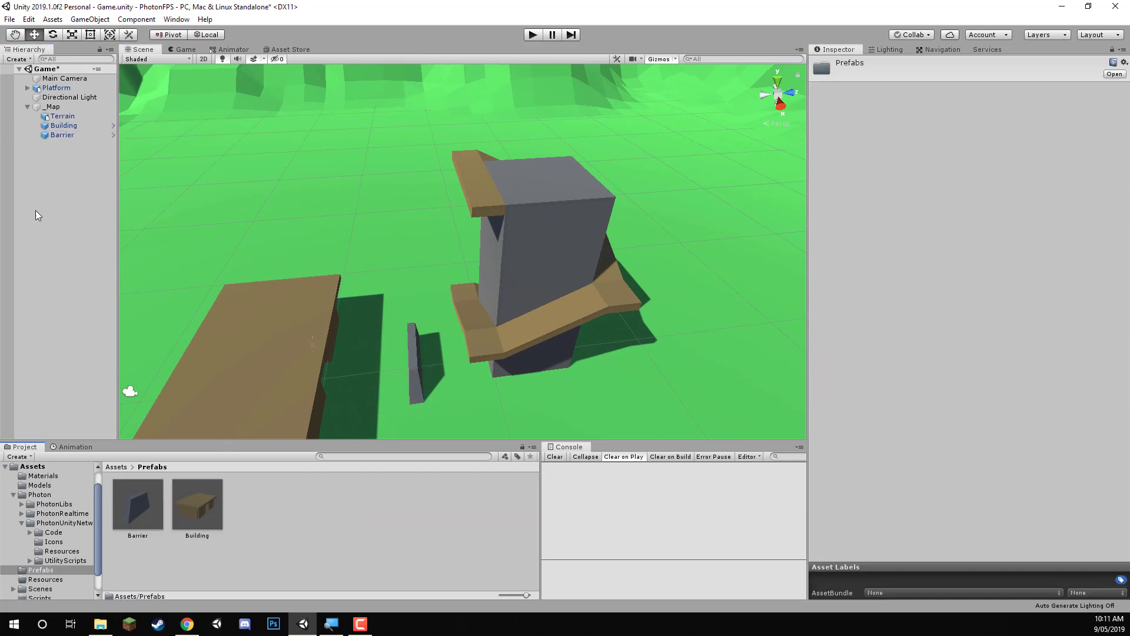
{"action": "left_click_drag", "start_coordinate": [67, 127], "coordinate": [259, 530]}
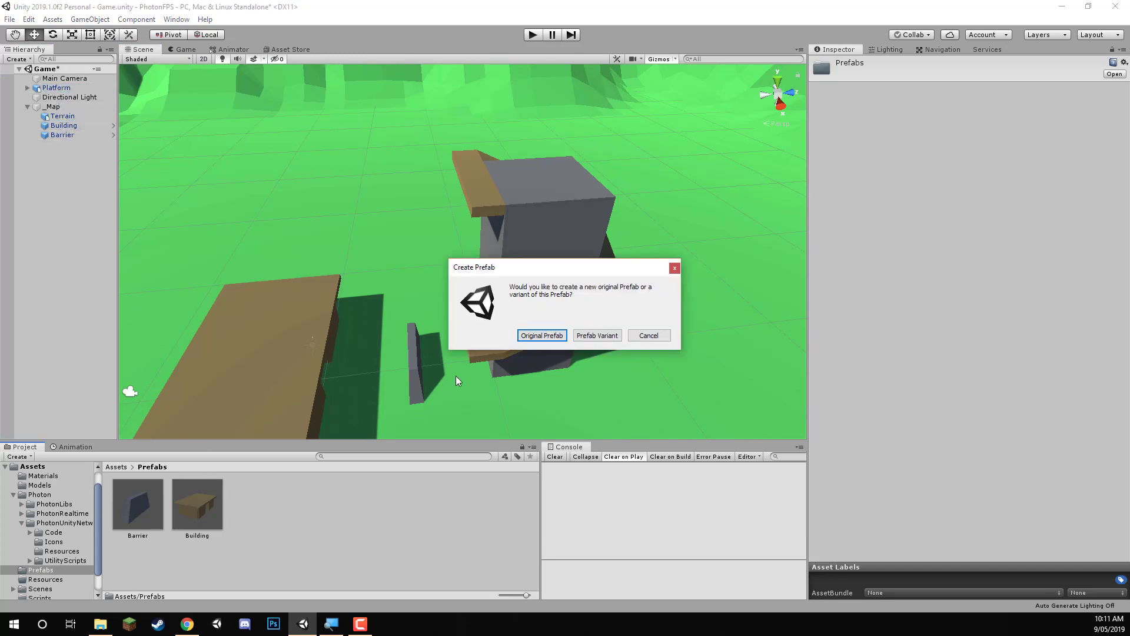
{"action": "left_click", "coordinate": [542, 338]}
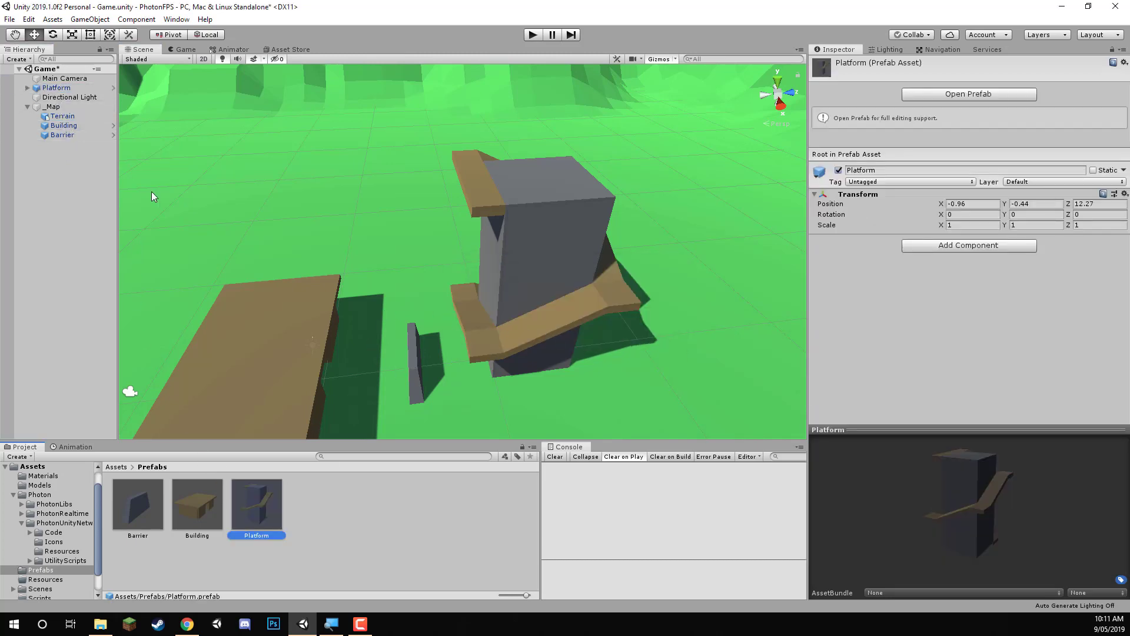
Add a Mesh Collider to both child objects of Platform, Cube and Cube.007
{"action": "left_click", "coordinate": [56, 87]}
{"action": "left_click_drag", "start_coordinate": [323, 179], "coordinate": [383, 141], "text": "alt"}
{"action": "left_click", "coordinate": [27, 87]}
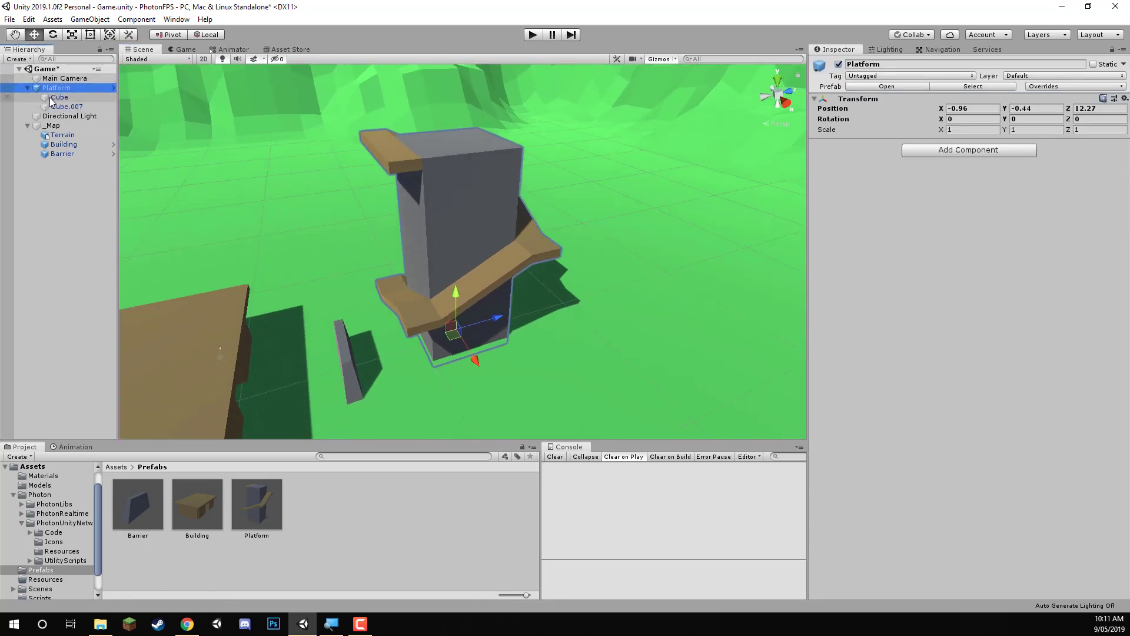
{"action": "left_click", "coordinate": [53, 97]}
{"action": "left_click", "coordinate": [63, 107], "text": "shift"}
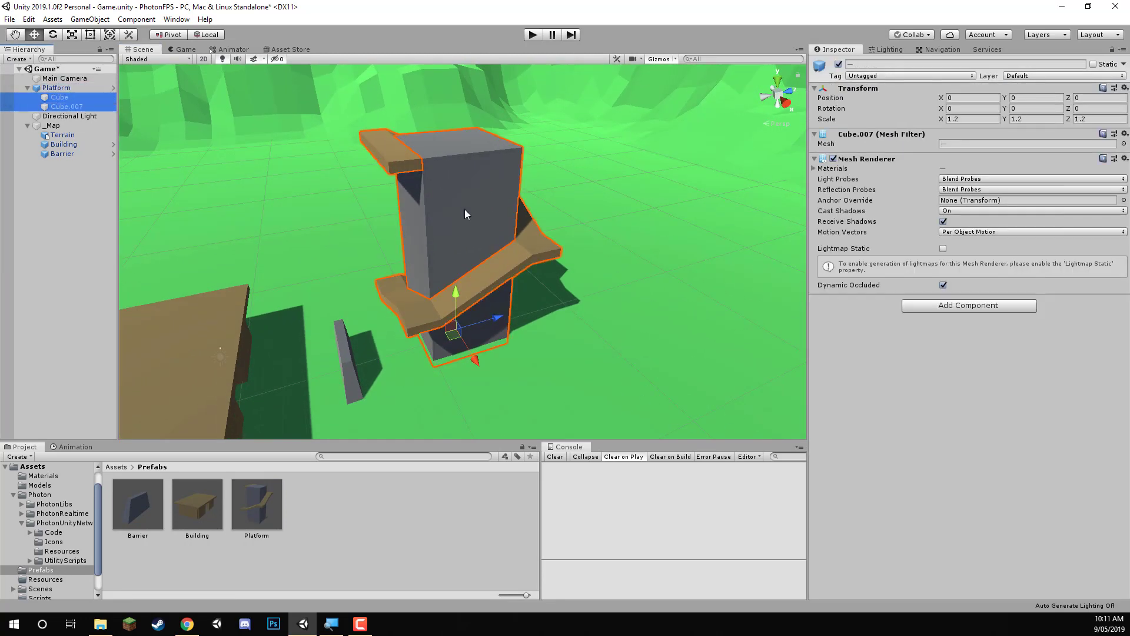
{"action": "left_click", "coordinate": [969, 305]}
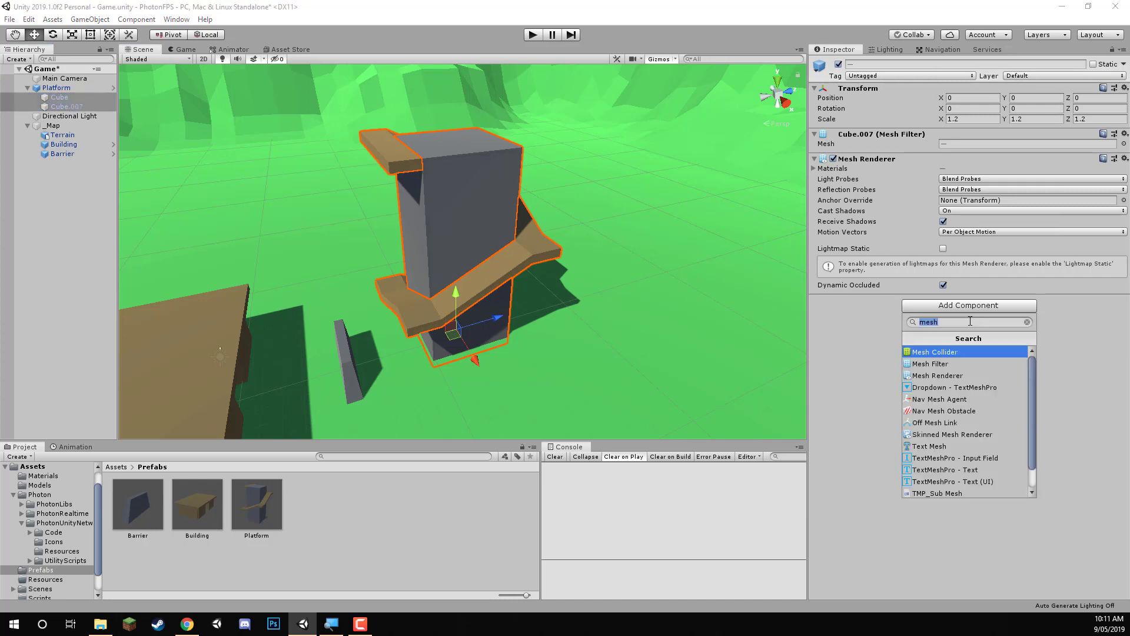
{"action": "left_click", "coordinate": [956, 352]}
Update the Platform prefab in the Prefabs folder from the Platform object in the scene
{"action": "left_click", "coordinate": [56, 88]}
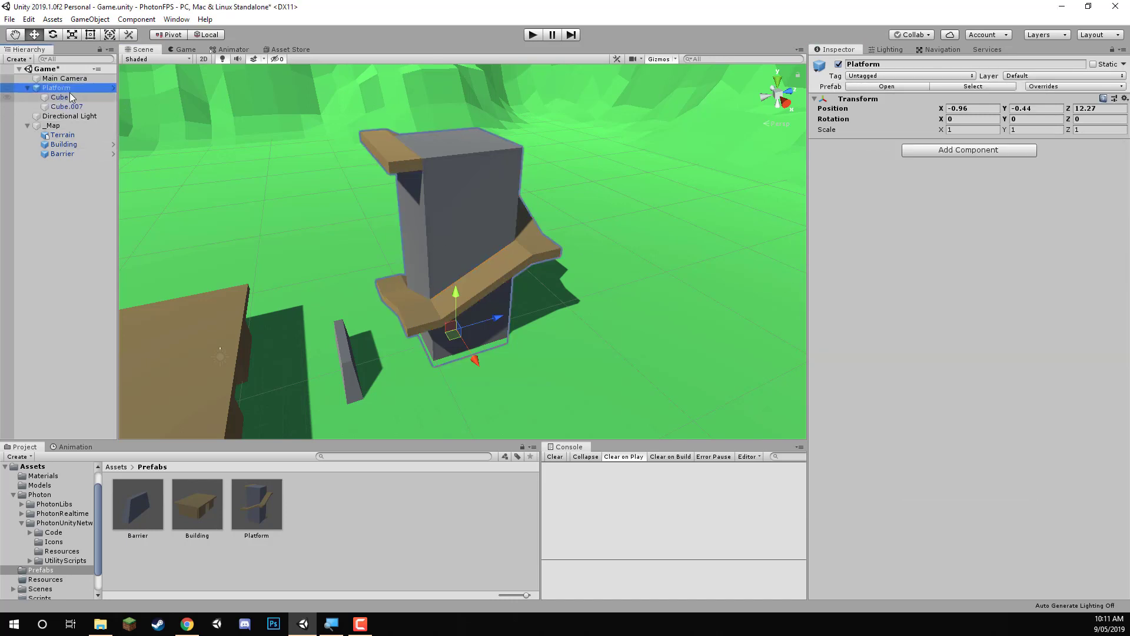
{"action": "left_click_drag", "start_coordinate": [56, 87], "coordinate": [265, 504]}
{"action": "left_click", "coordinate": [334, 507]}
Add a Mesh Collider component to the Terrain object under _Map
{"action": "left_click_drag", "start_coordinate": [164, 99], "coordinate": [335, 210], "text": "alt"}
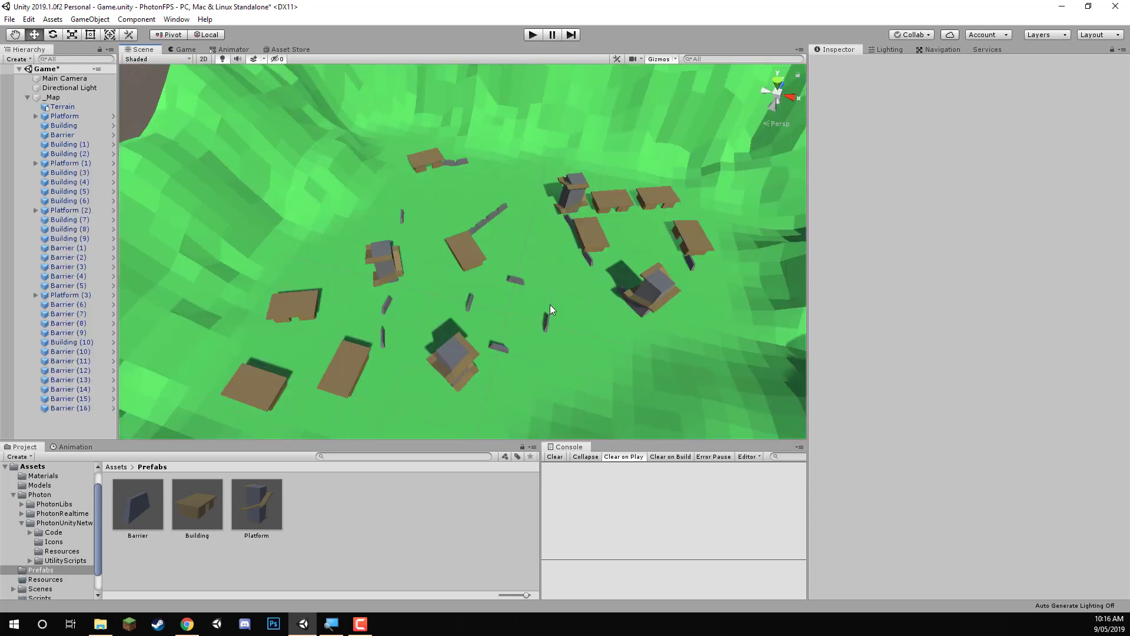
{"action": "right_click_drag", "start_coordinate": [521, 175], "coordinate": [455, 344]}
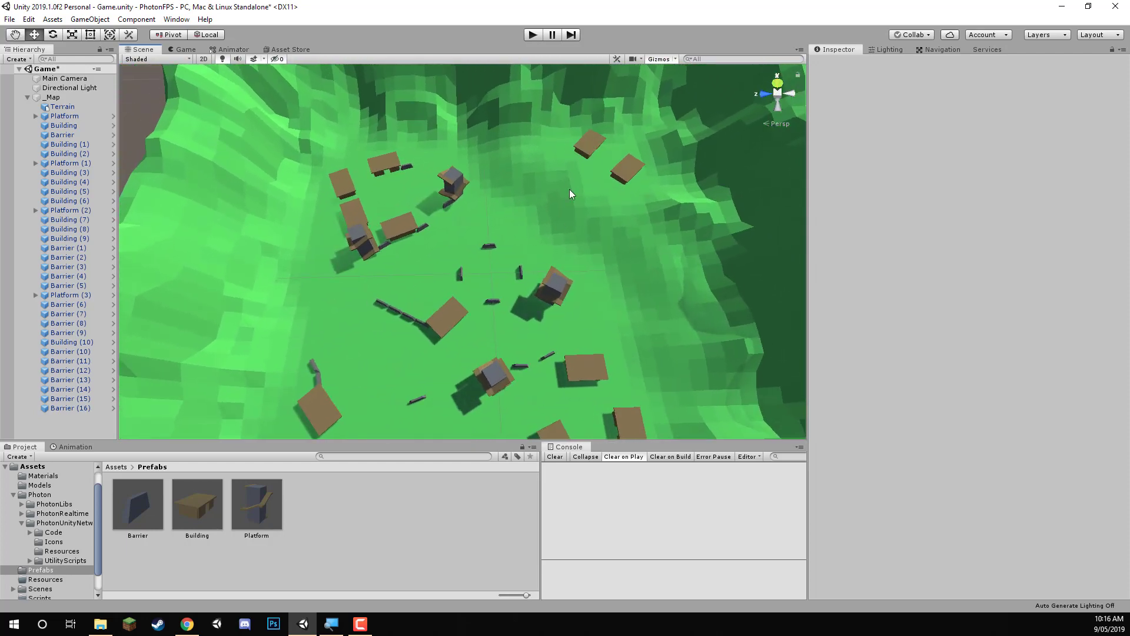
{"action": "right_click_drag", "start_coordinate": [348, 178], "coordinate": [383, 128]}
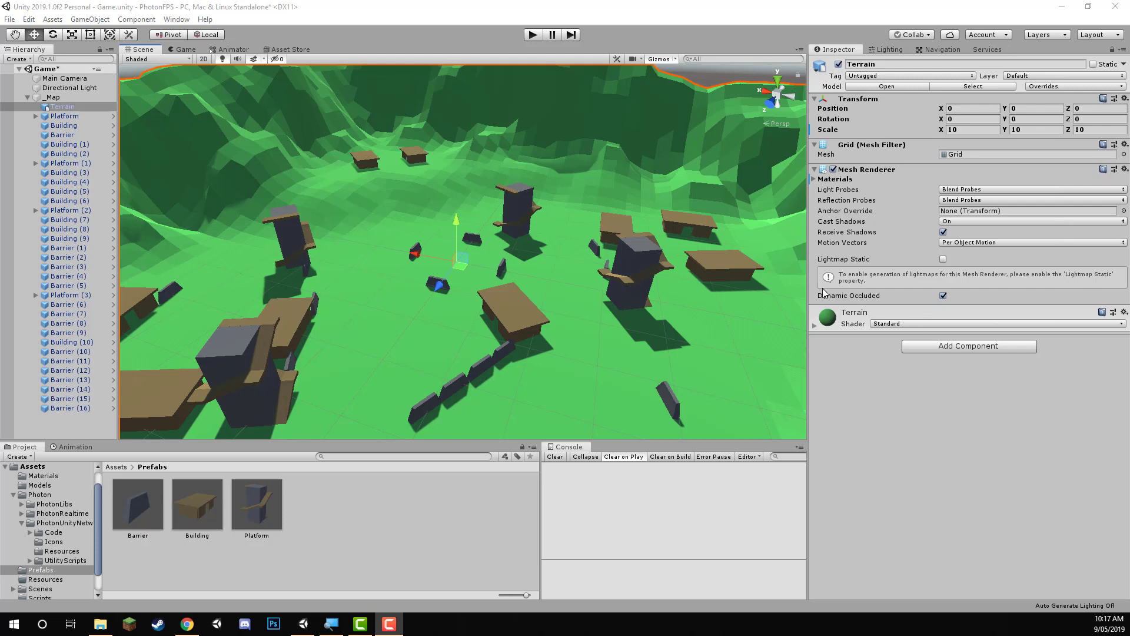
{"action": "left_click", "coordinate": [930, 348]}
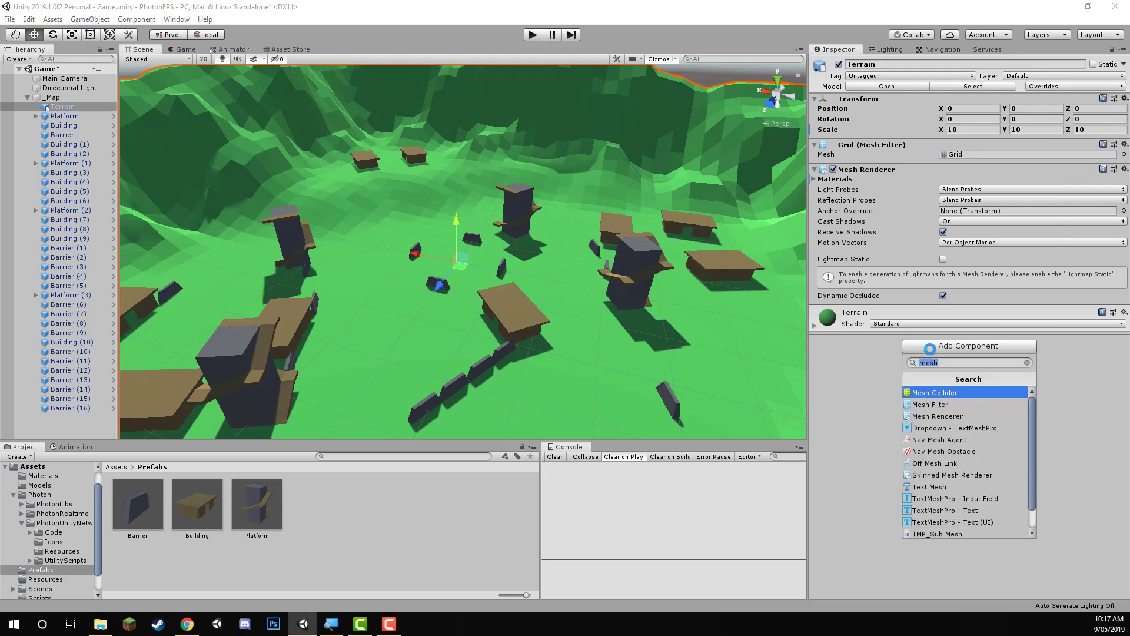
{"action": "key", "text": "Return"}
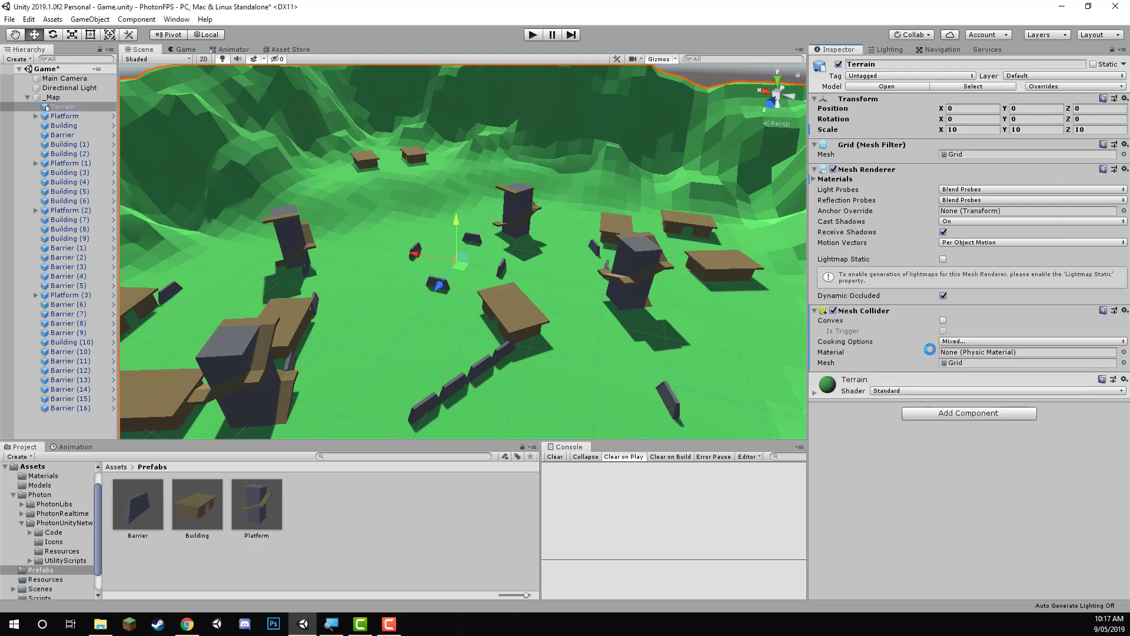